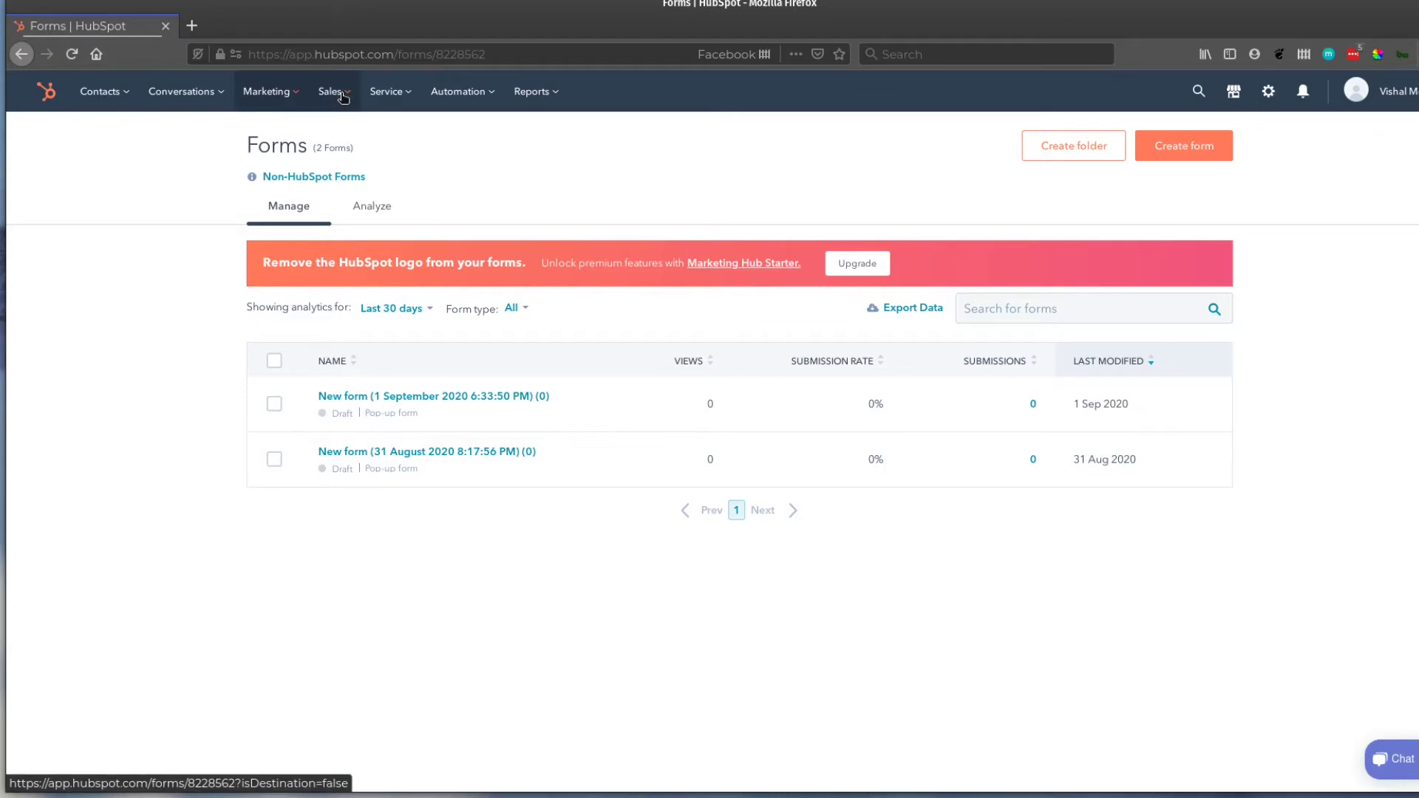
# Step: Open the deals board and bring up the stage settings of the Sales Pipeline
pyautogui.click(344, 95)
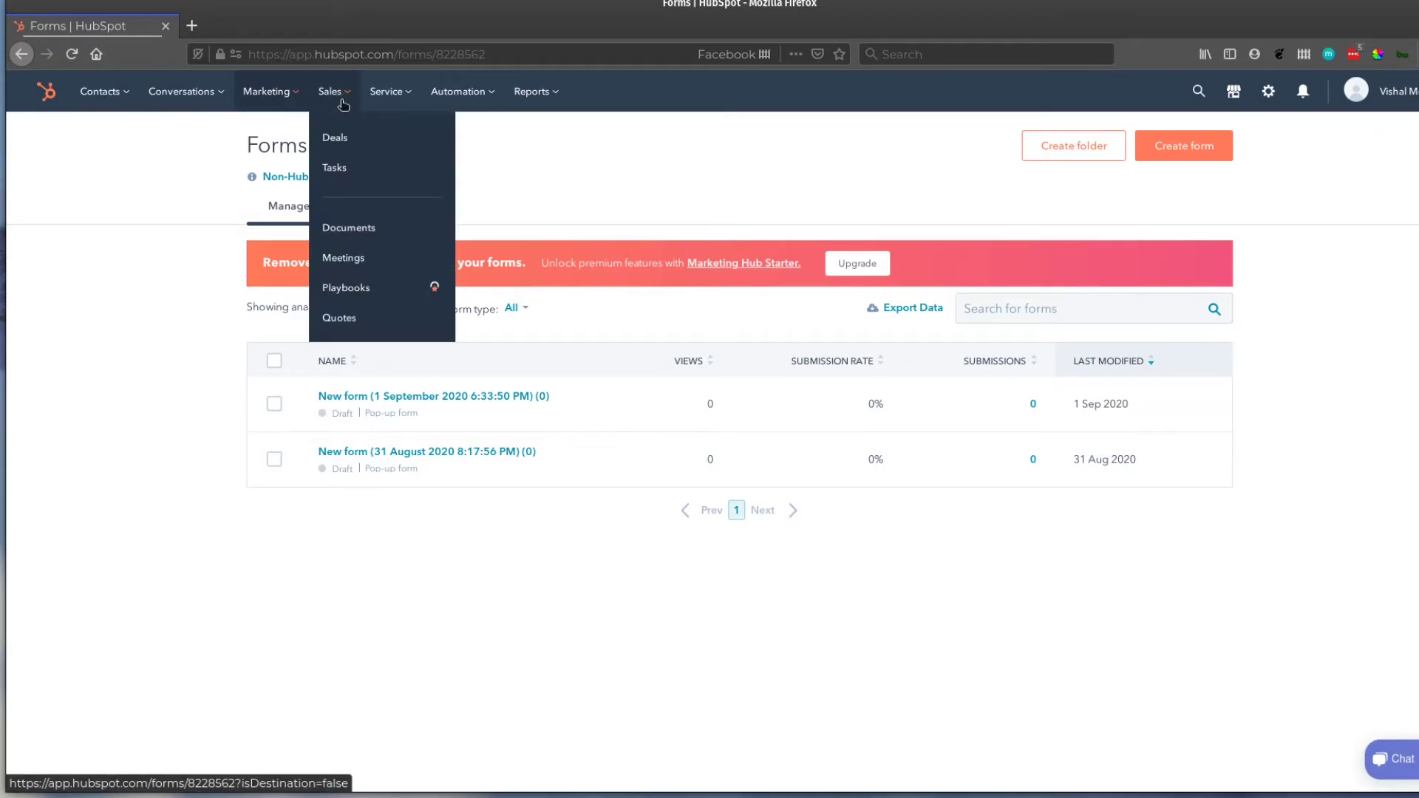
pyautogui.click(354, 136)
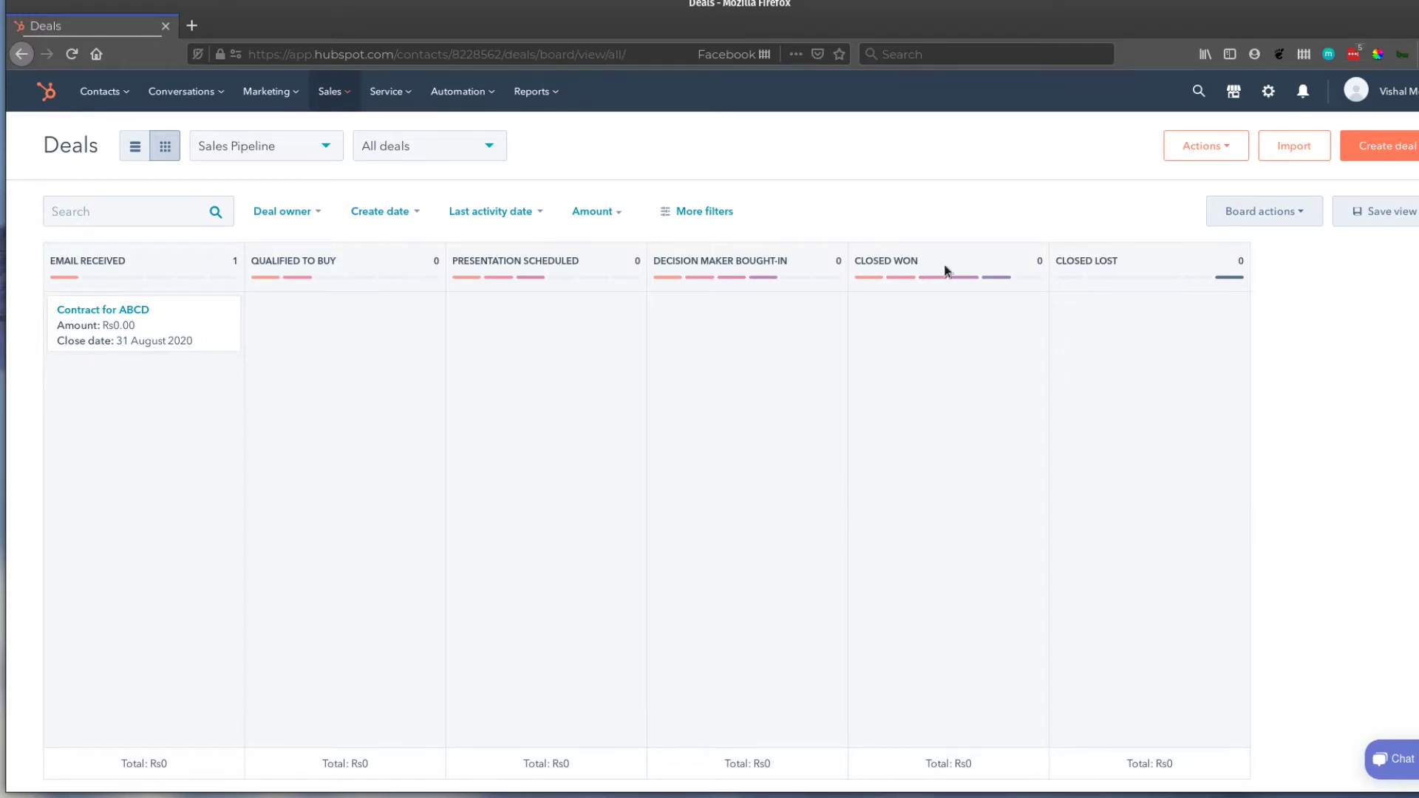
pyautogui.click(259, 146)
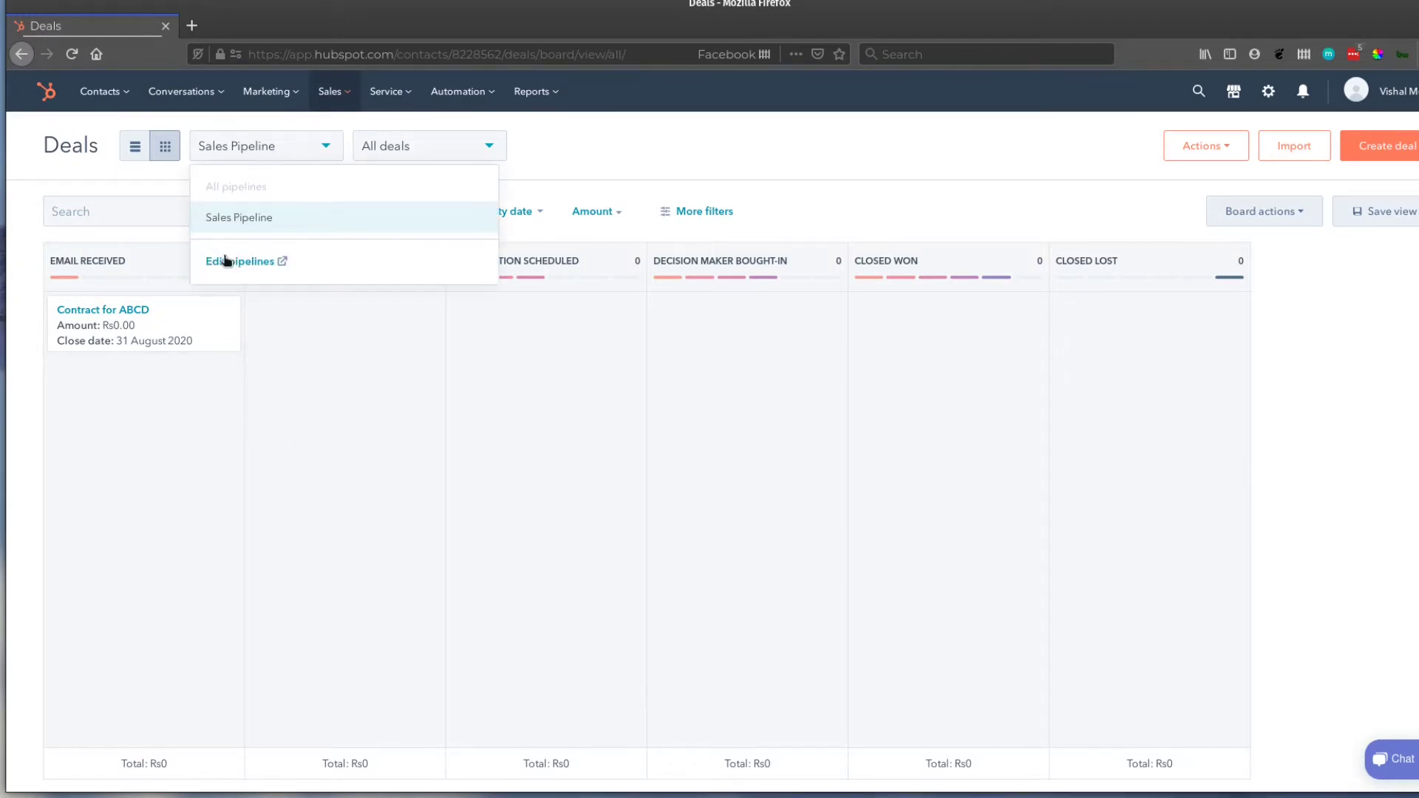
pyautogui.click(226, 263)
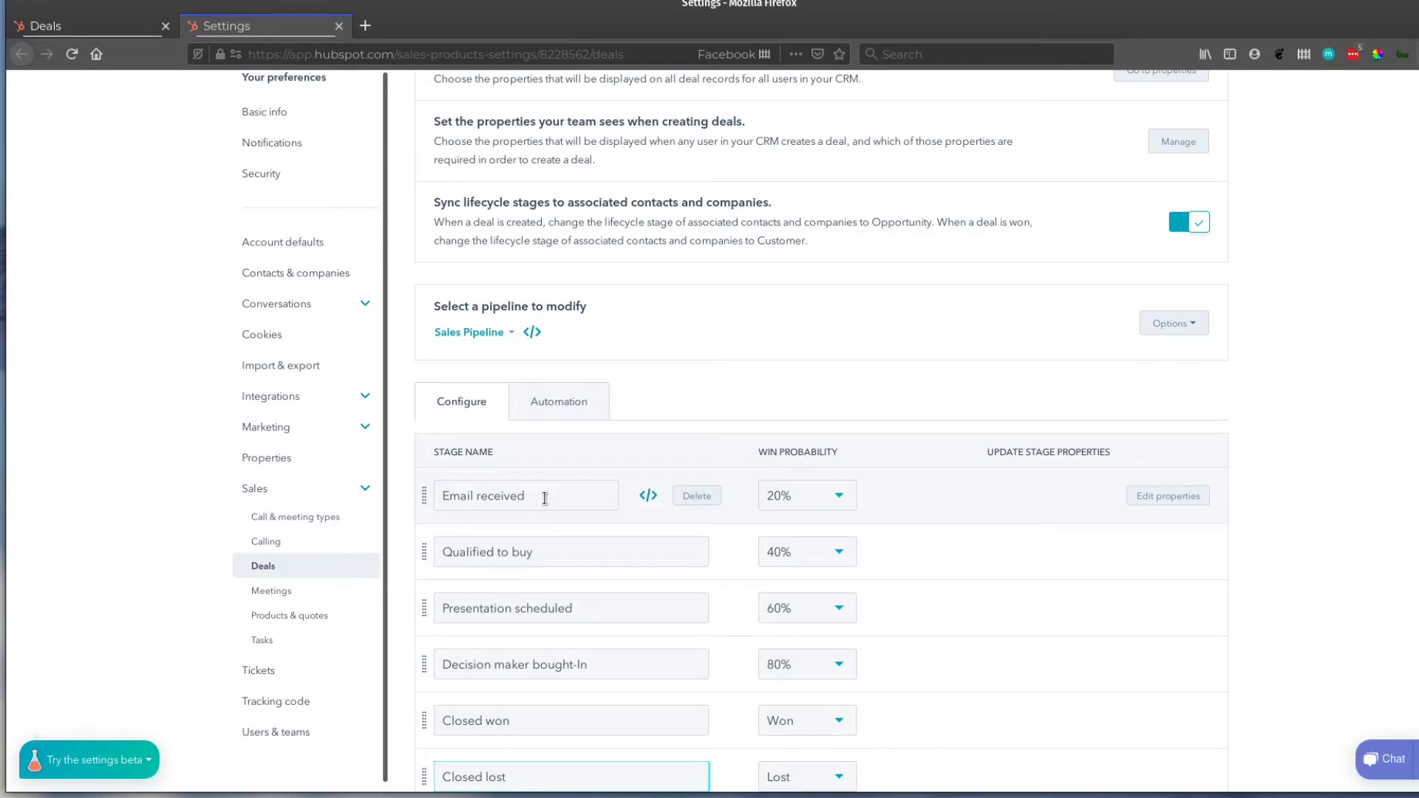
# Step: Rename the first three deal stages Query Received, Quote Requested and Quote Shared with Clients, with win probabilities of 10%, 20% and 20%
pyautogui.click(545, 498)
pyautogui.tripleClick(544, 498)
pyautogui.write('Query Received')
pyautogui.click(840, 495)
pyautogui.click(812, 543)
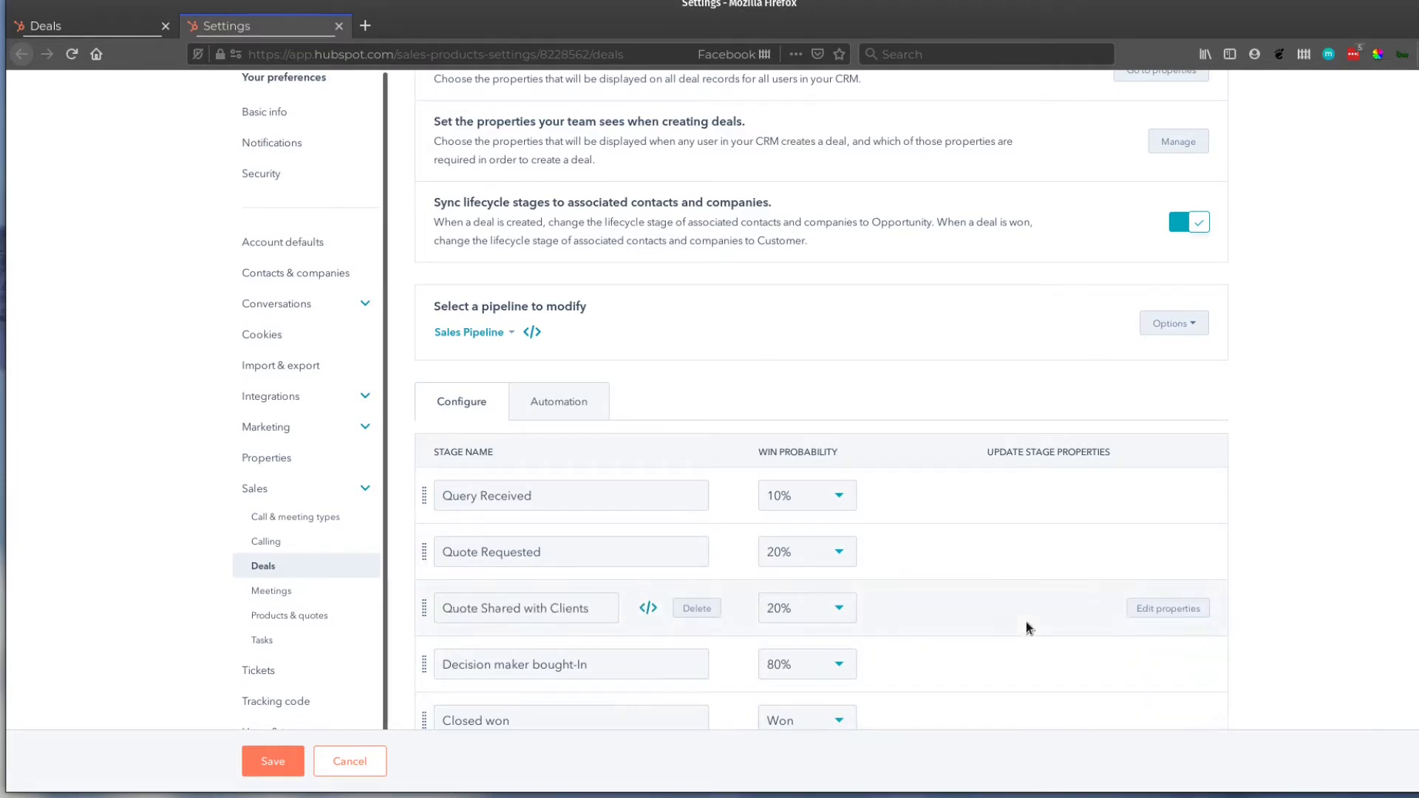
# Step: Set up stages Follow Up Completed with Client (30%), Re-quote Requested (40%), Requote shared with Client (50%) and Follow up Completed (60%)
pyautogui.scroll(-3, 1004, 614)
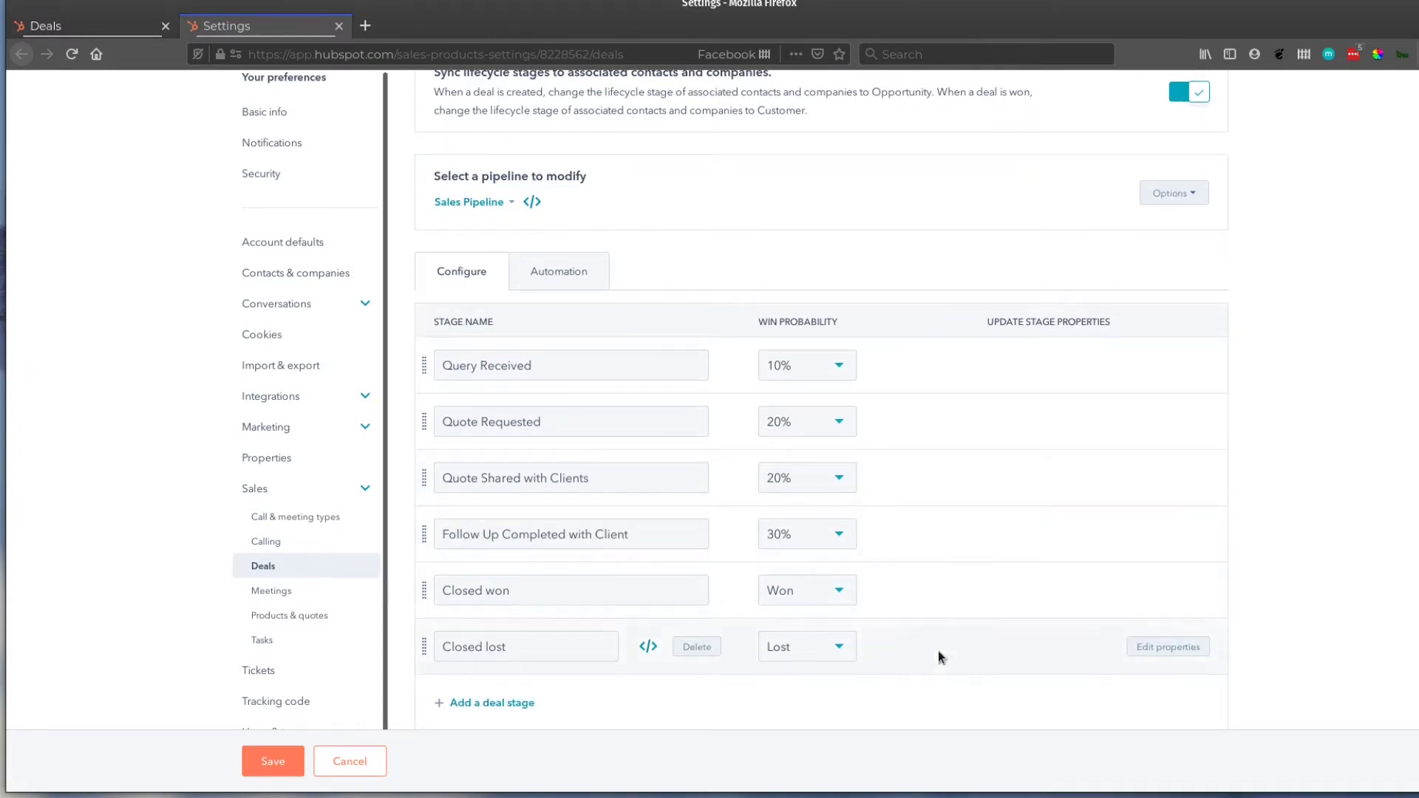
pyautogui.click(588, 589)
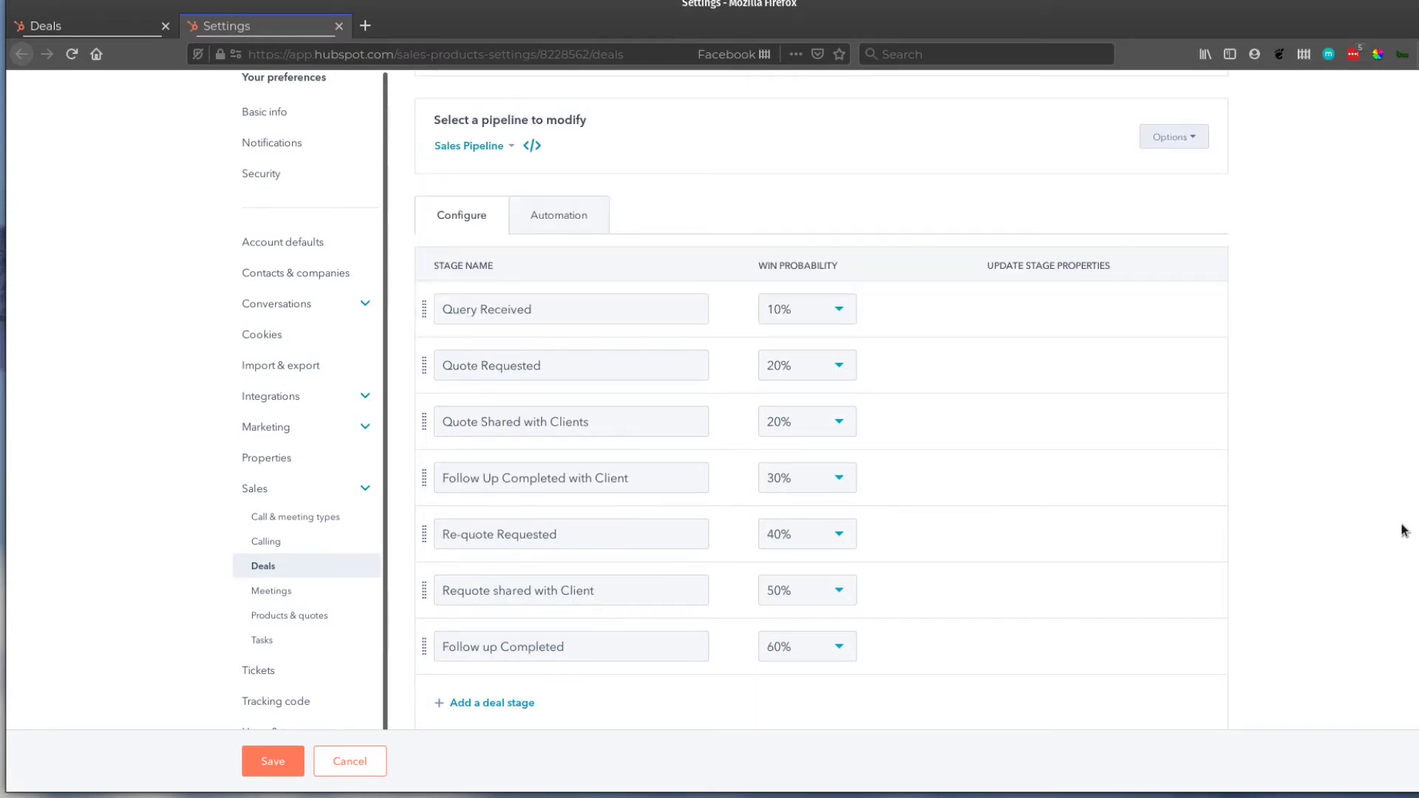
# Step: Set up stages Booking Received (70%), Confirmations Received (80%), Payment Received (Won) and Booking Lost (Lost), and save the pipeline
pyautogui.click(501, 705)
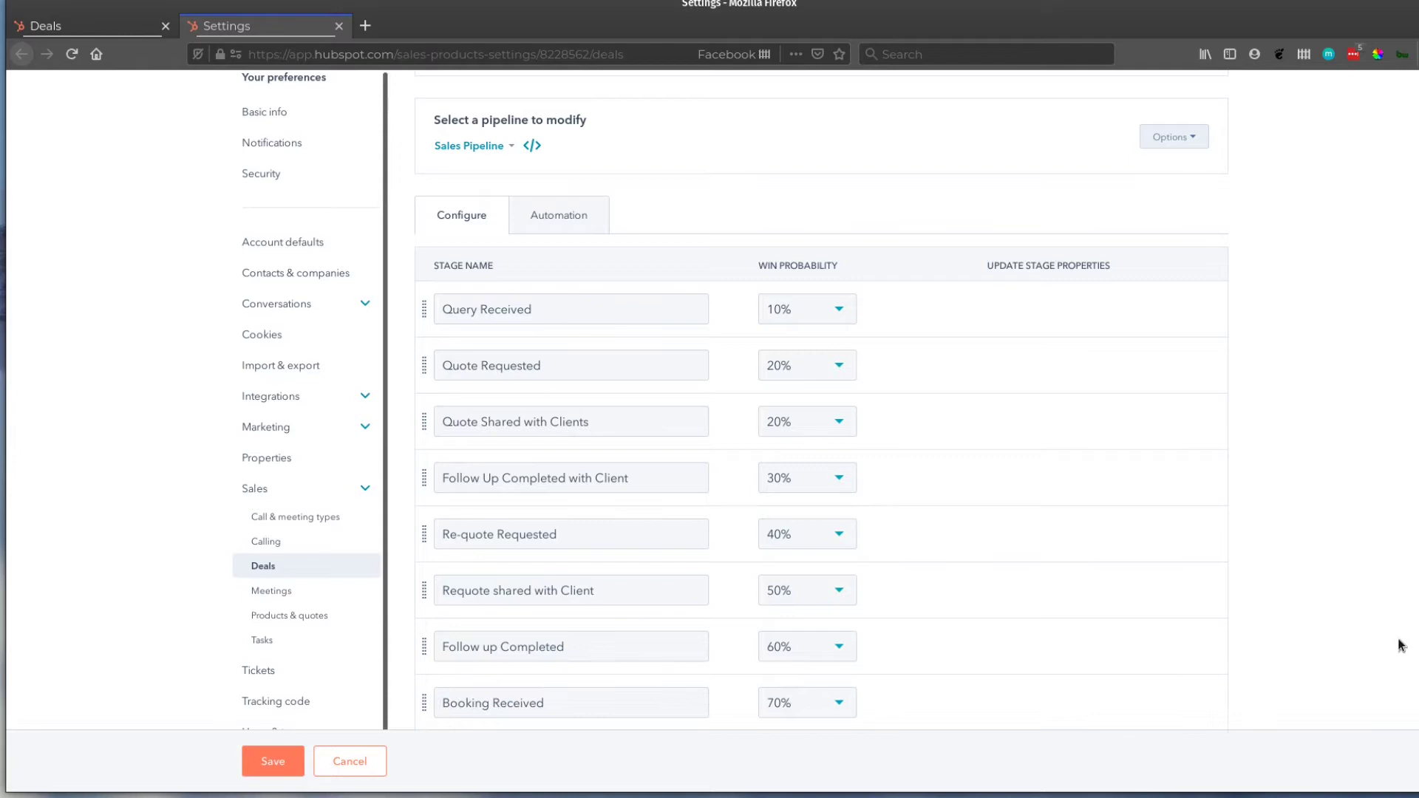
pyautogui.scroll(-2, 1398, 628)
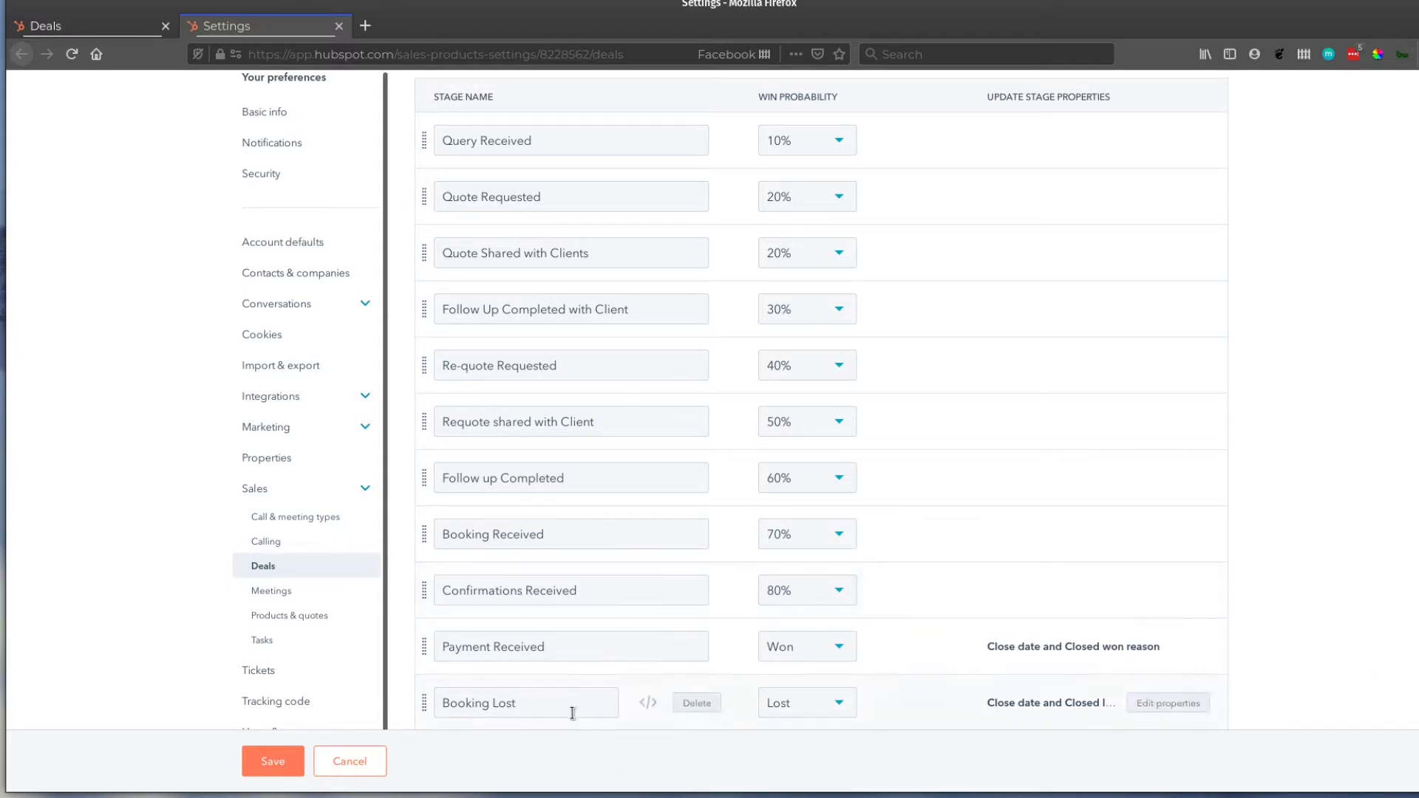
pyautogui.click(287, 763)
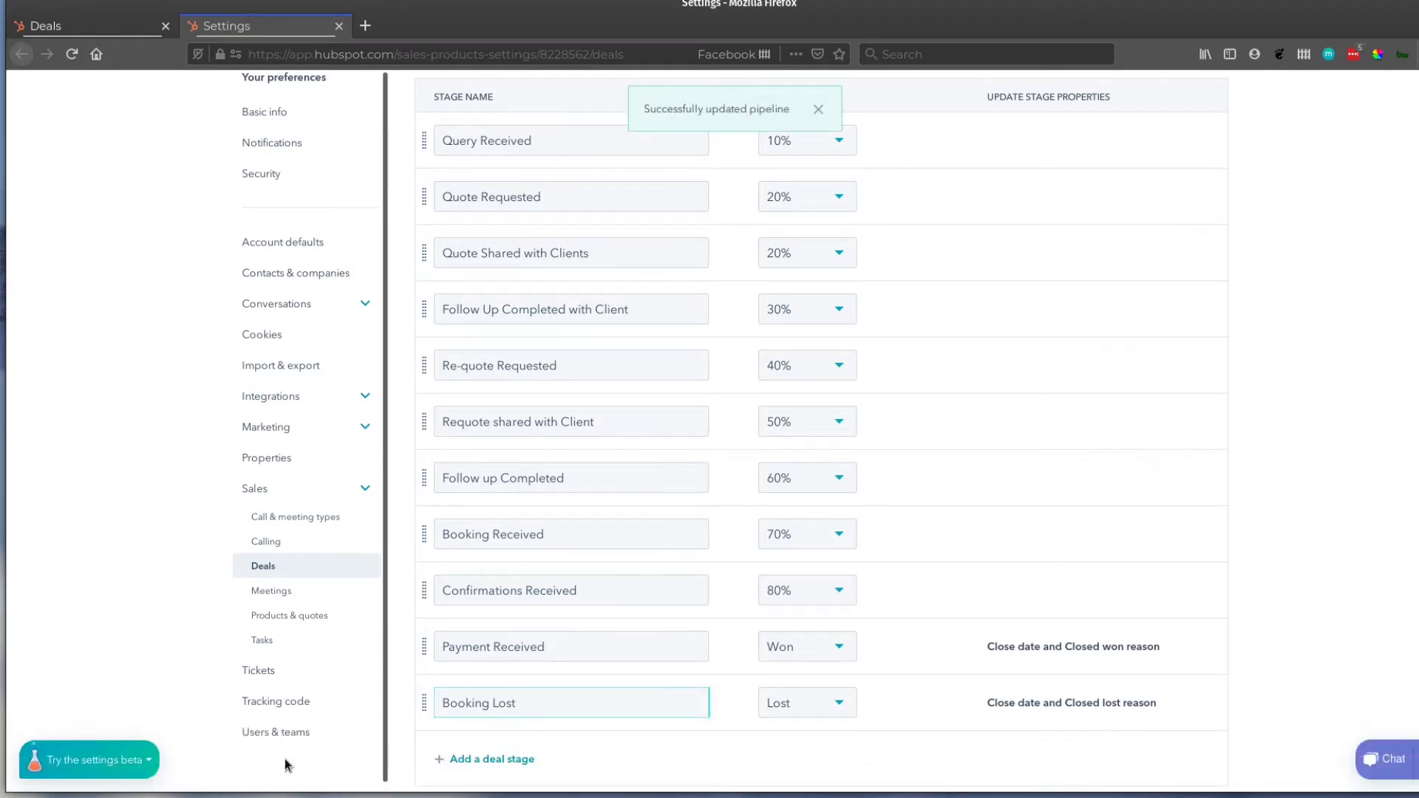
# Step: Close the pipeline settings and reload the deals board to load the edited stages
pyautogui.hotkey('ctrl', 'w')
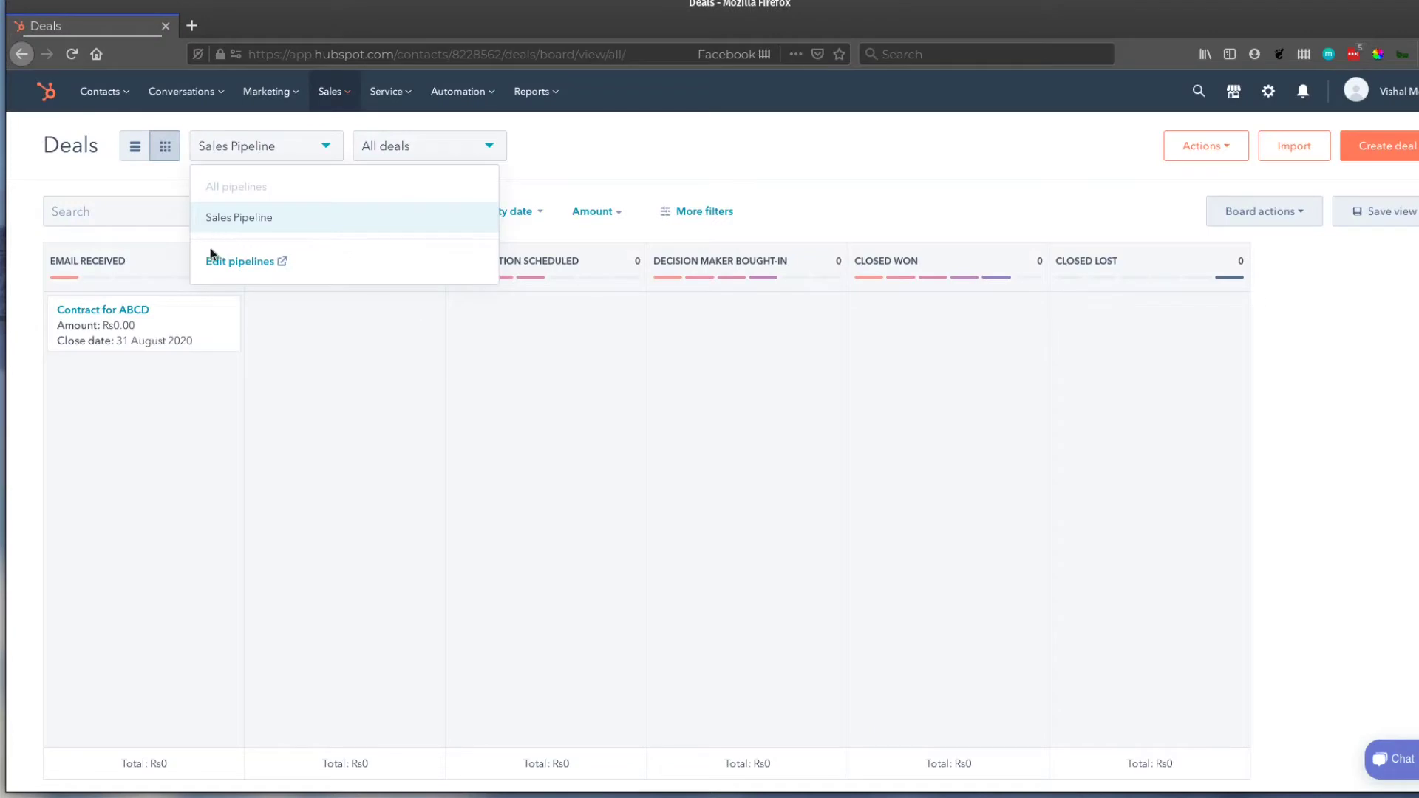
pyautogui.click(316, 326)
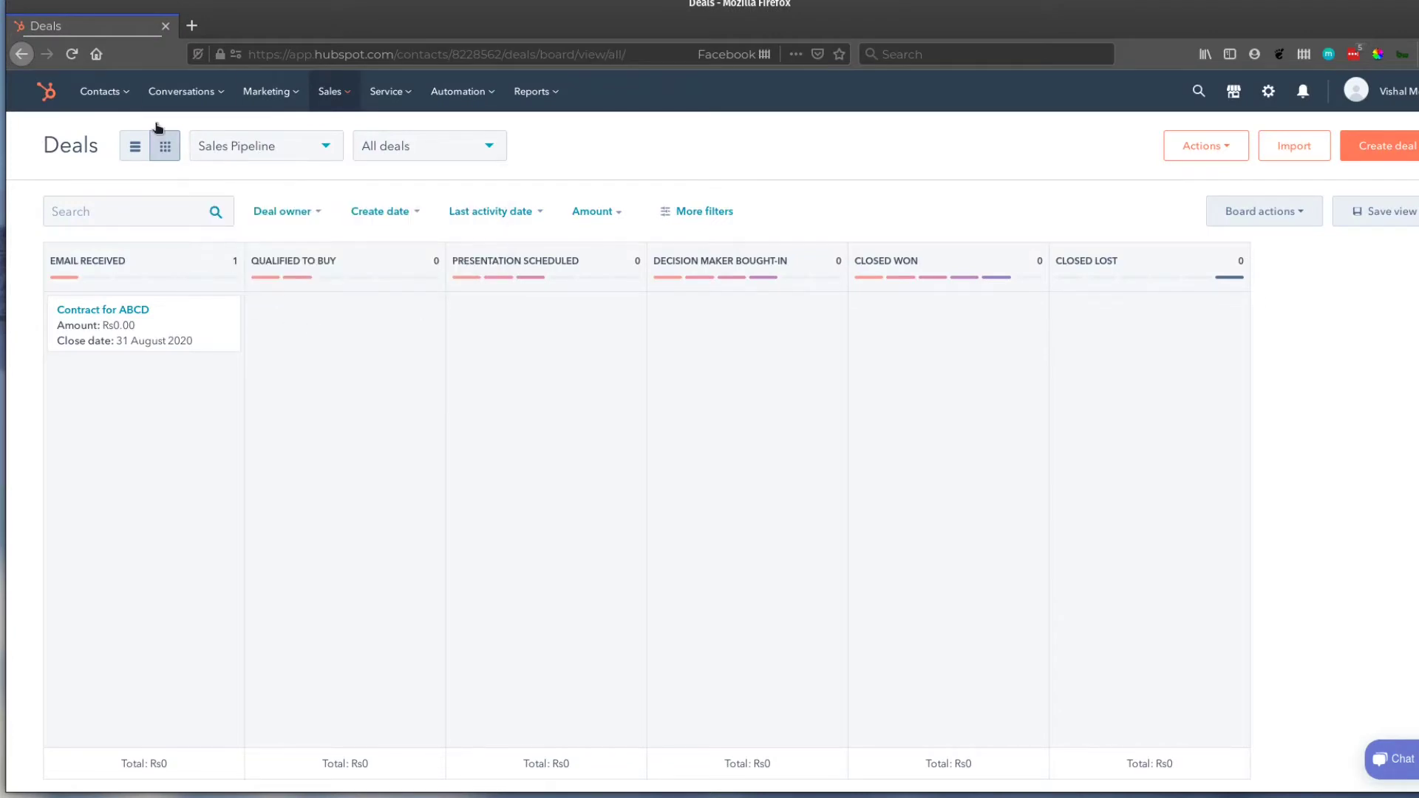
pyautogui.click(77, 64)
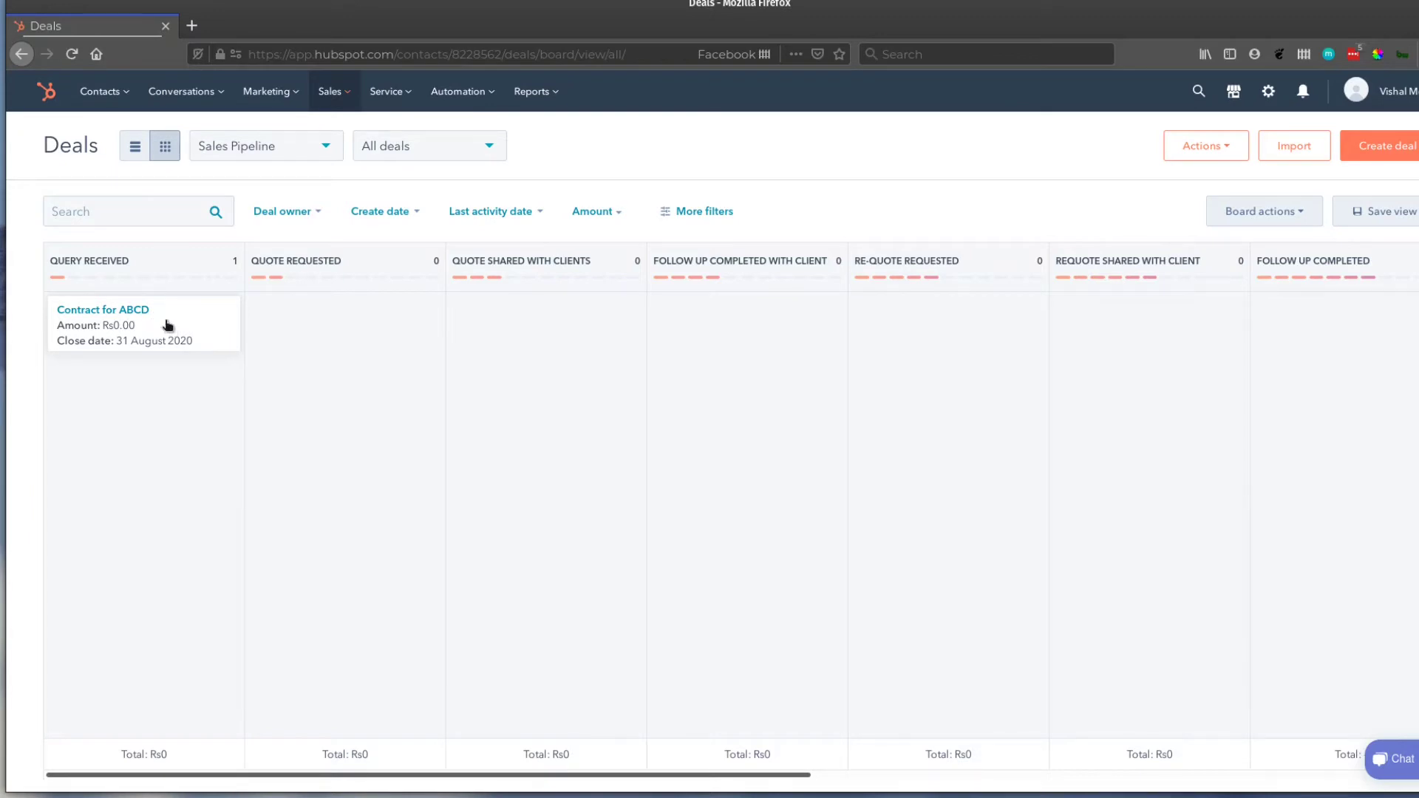
# Step: Move the Contract for ABCD deal to Quote Requested and on to Quote Shared with Clients
pyautogui.moveTo(184, 339); pyautogui.dragTo(374, 308)
pyautogui.moveTo(167, 316); pyautogui.dragTo(369, 362)
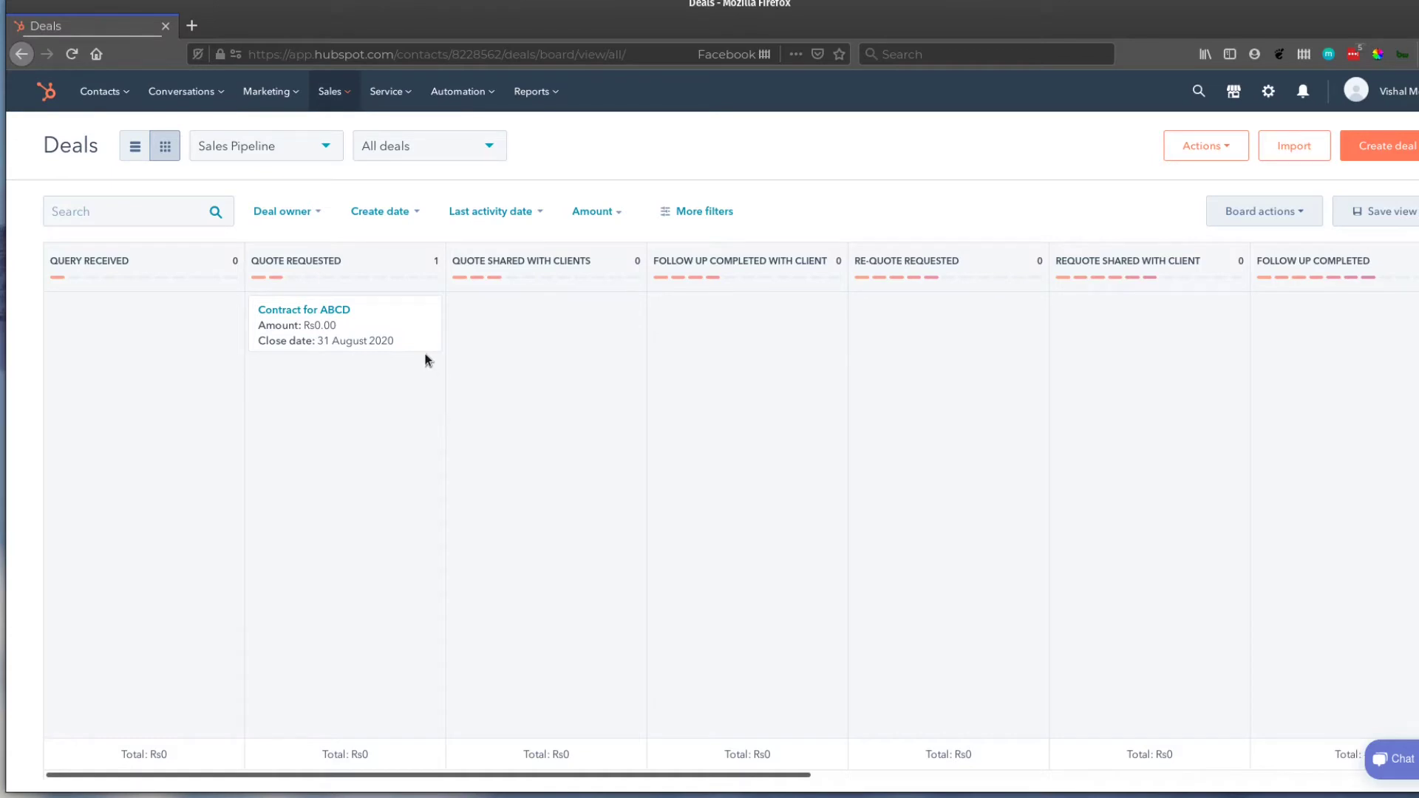
pyautogui.moveTo(396, 322); pyautogui.dragTo(560, 321)
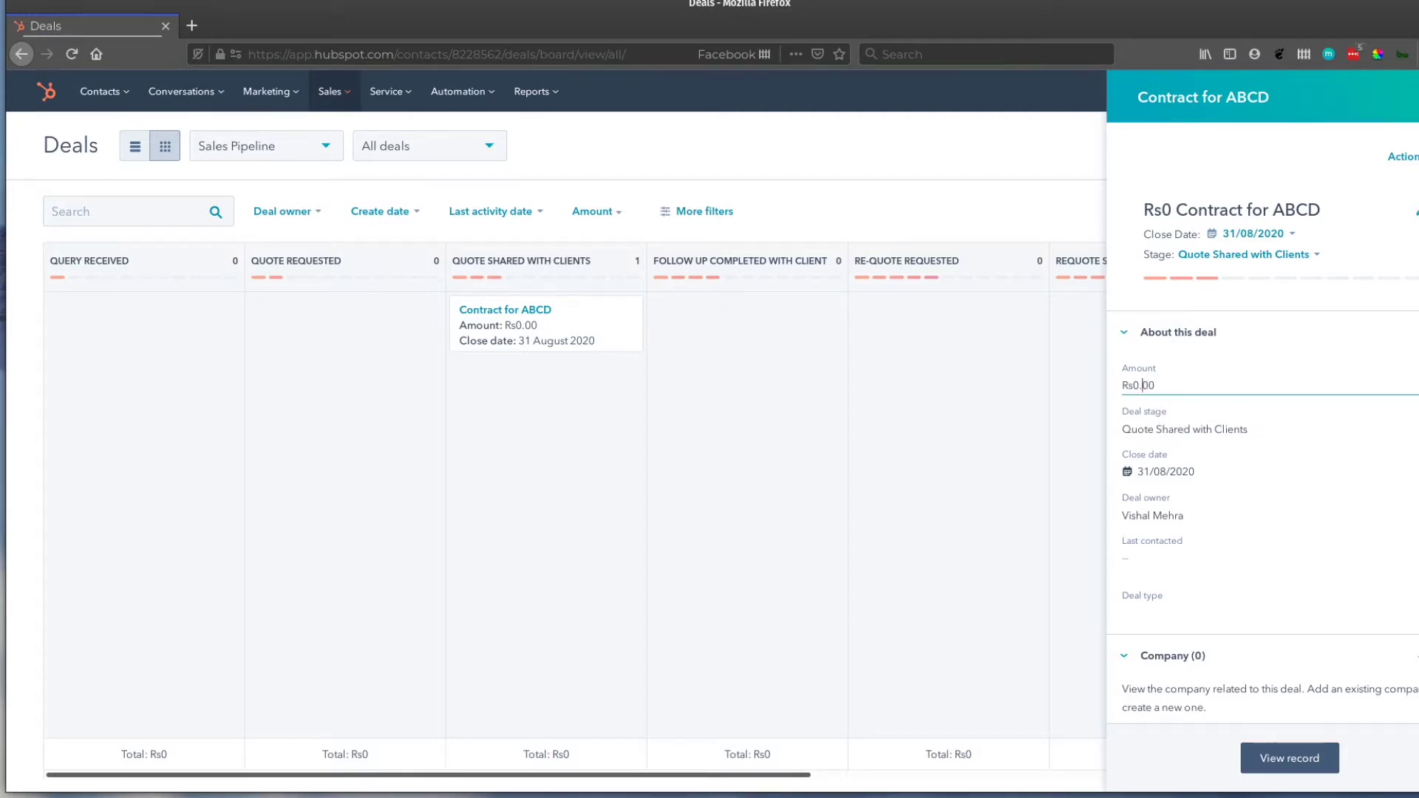
# Step: Set the Contract for ABCD deal's amount to Rs25,000, save it and close the deal preview
pyautogui.write('2500')
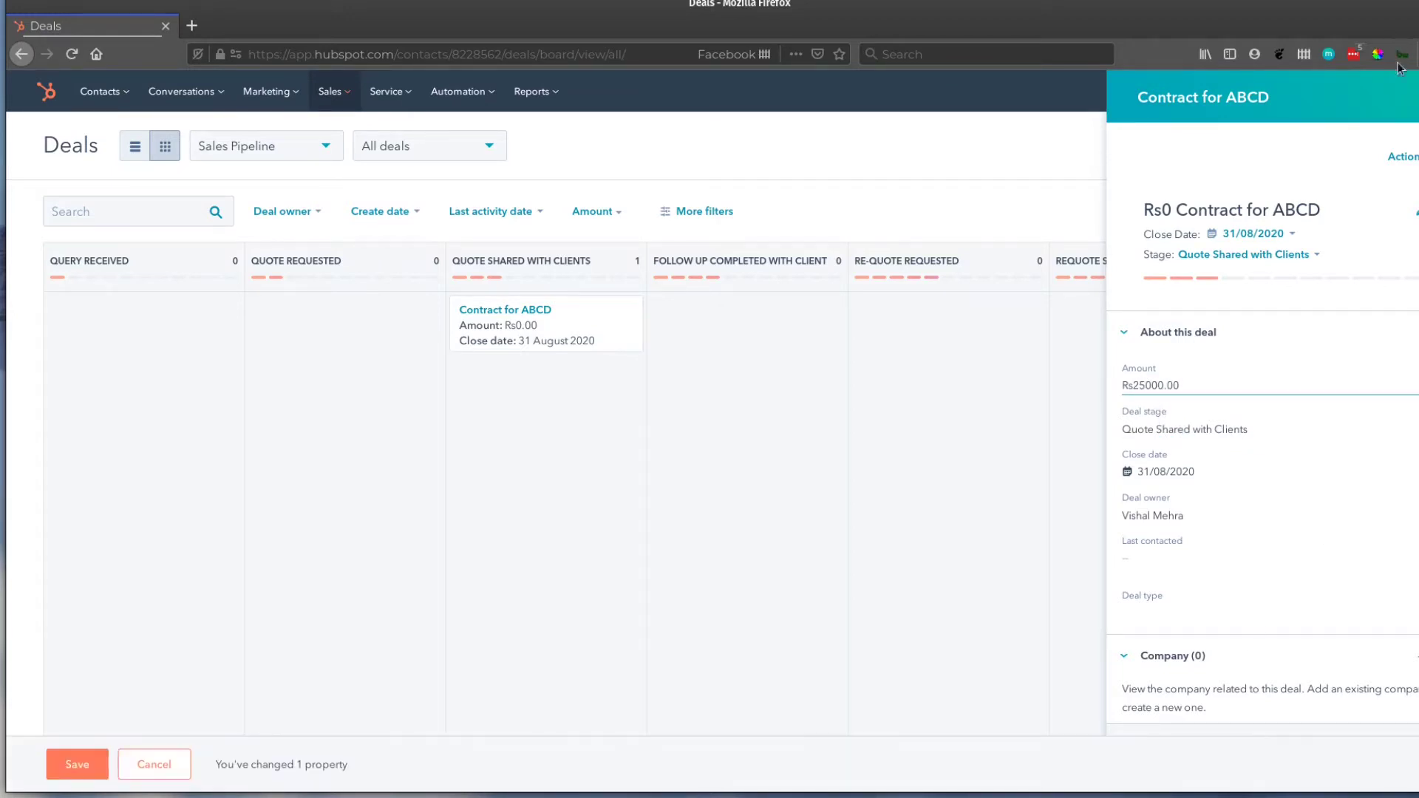
pyautogui.click(86, 776)
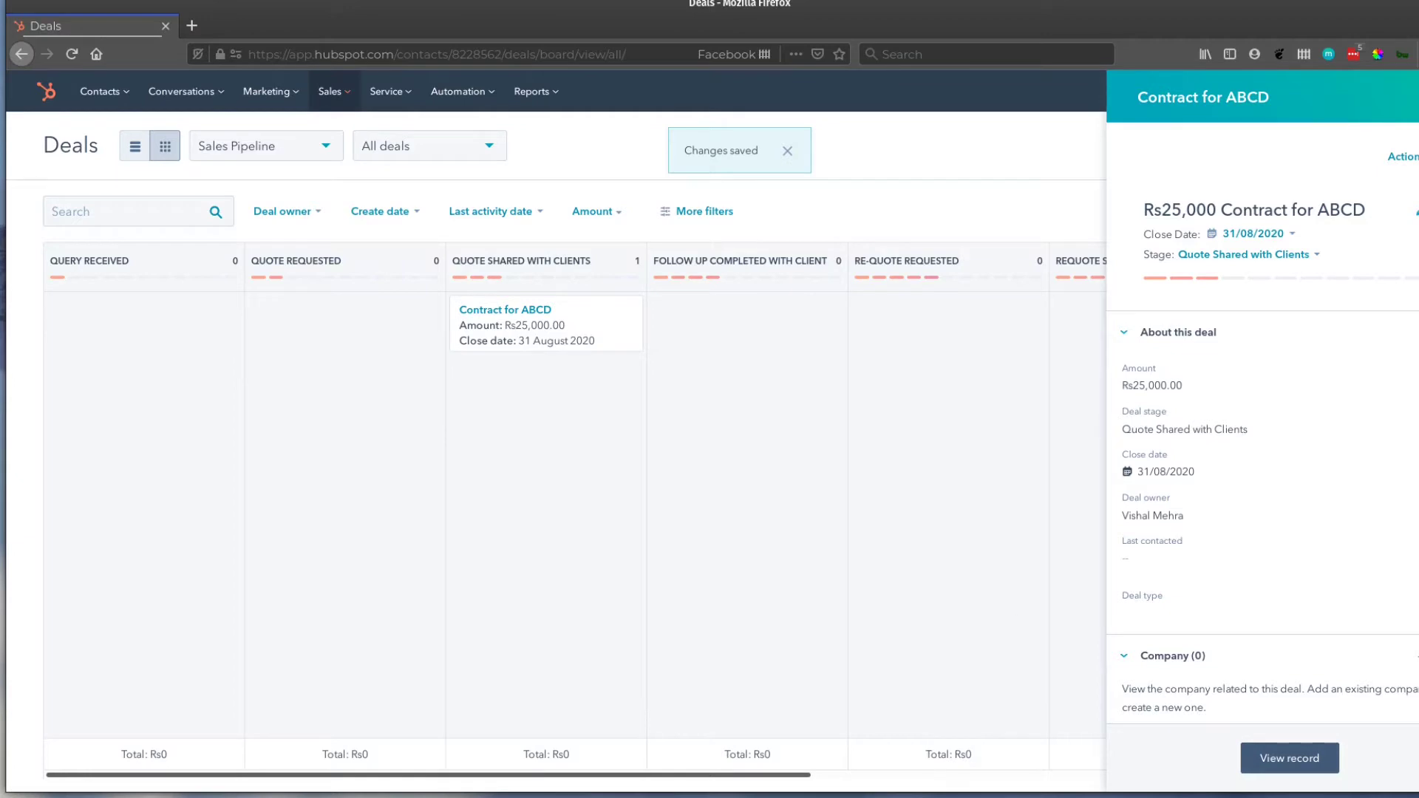
pyautogui.click(700, 326)
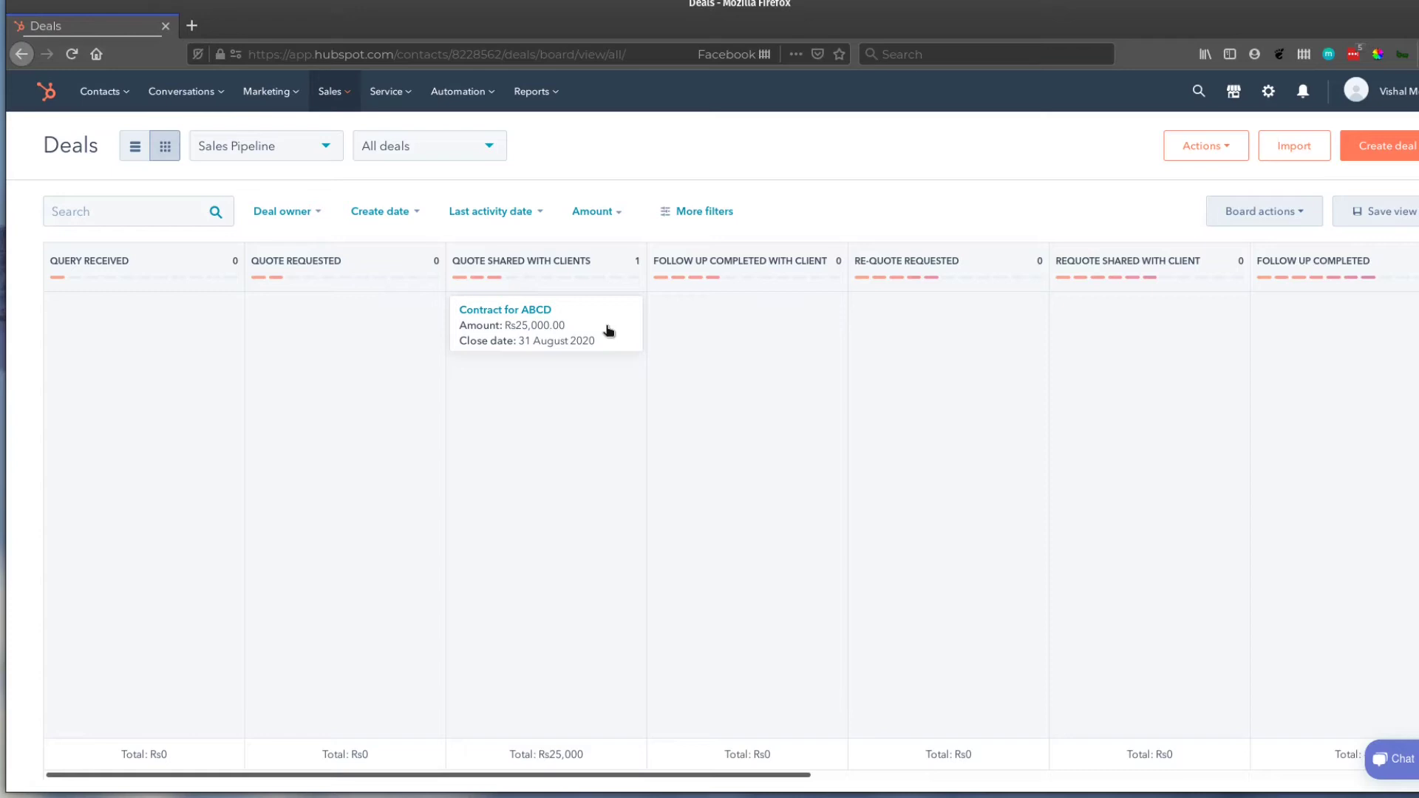
# Step: Open the follow-up task in the sales tasks list, mark it complete and finish the task queue
pyautogui.click(329, 91)
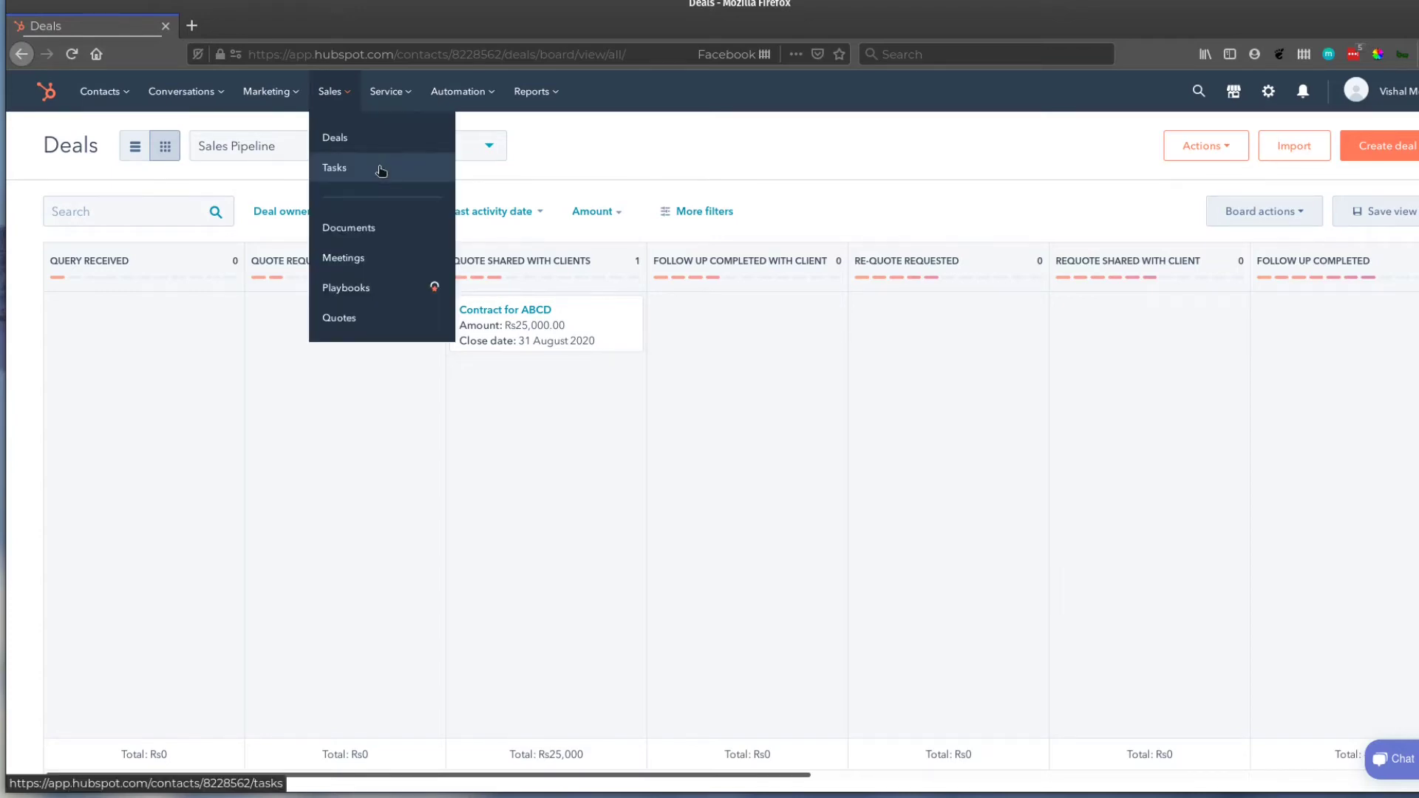
pyautogui.click(381, 171)
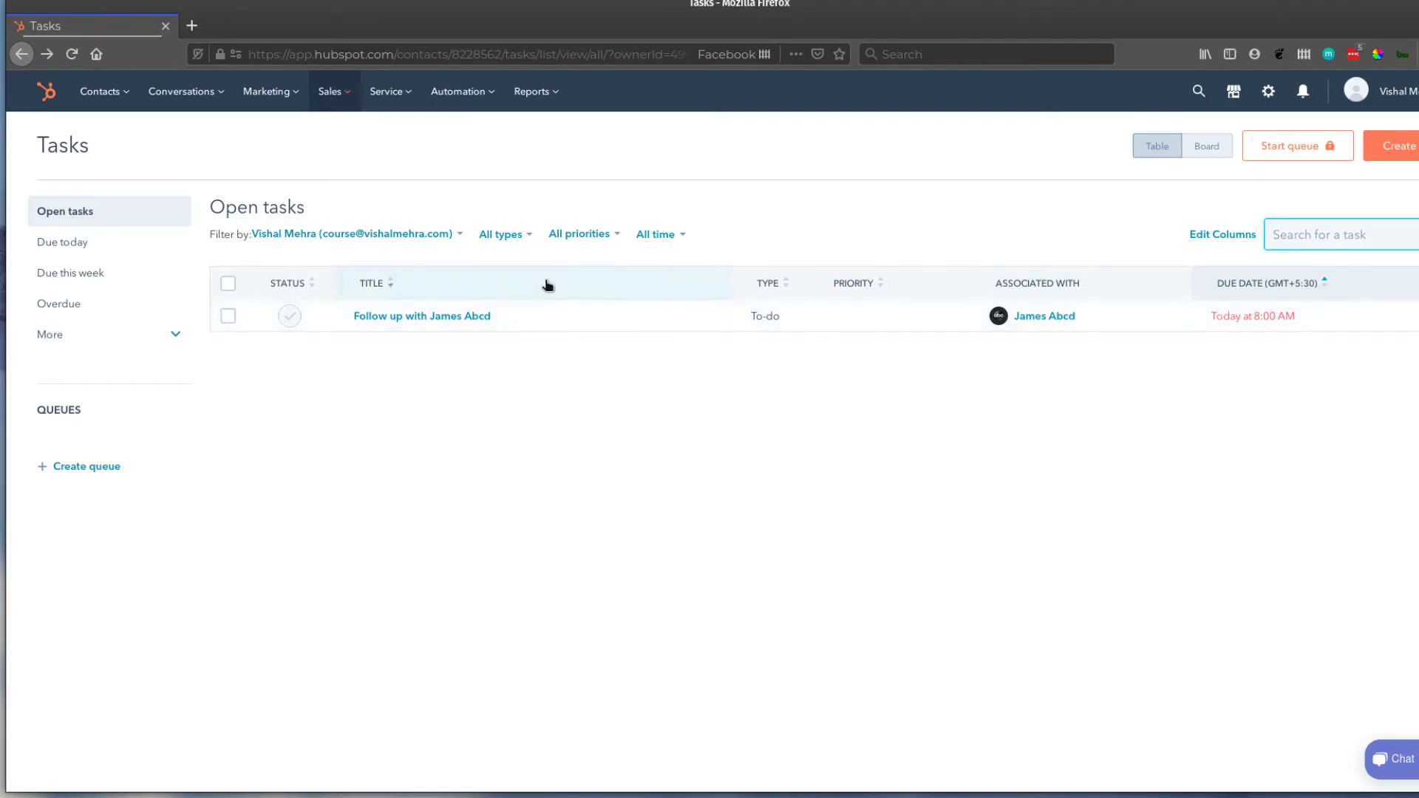
pyautogui.click(437, 318)
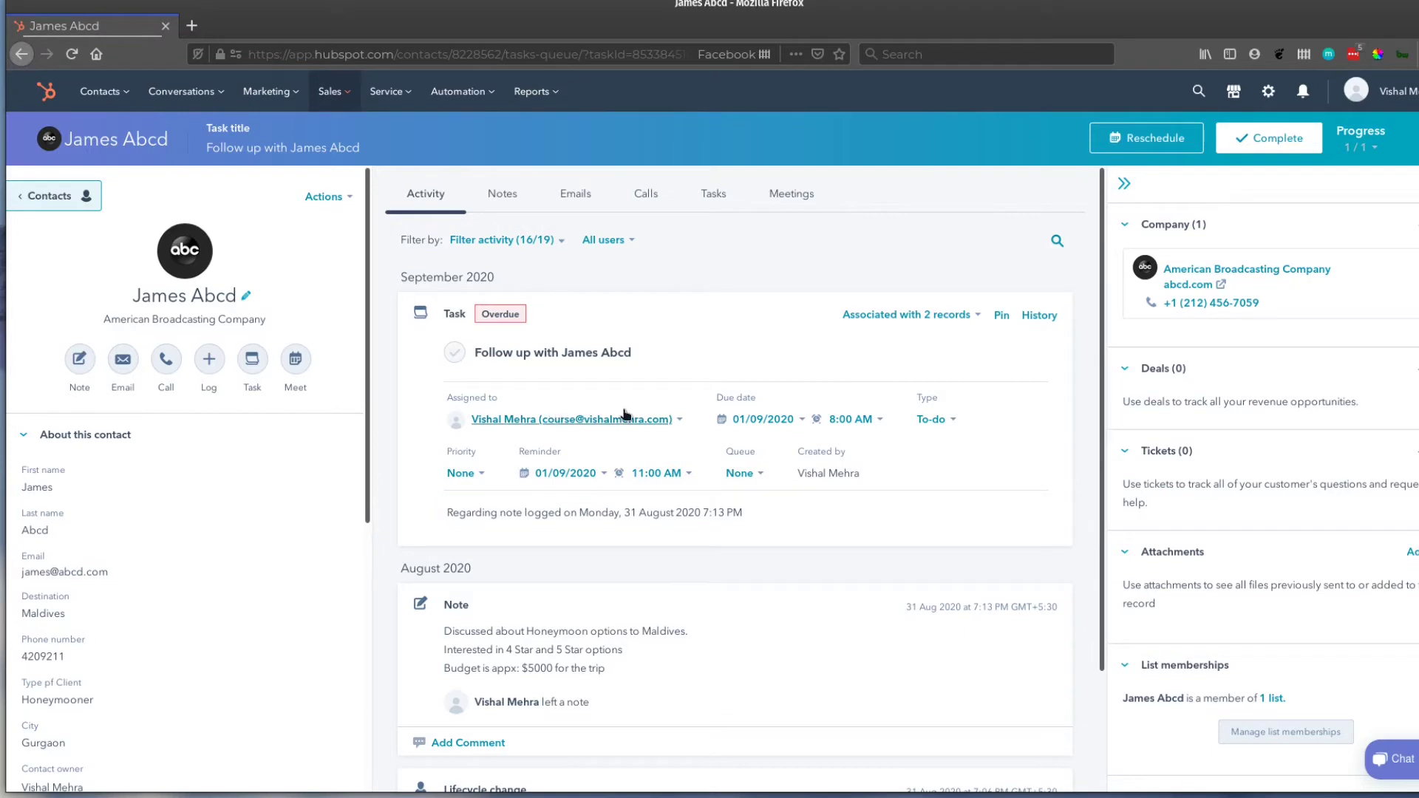
pyautogui.click(1272, 148)
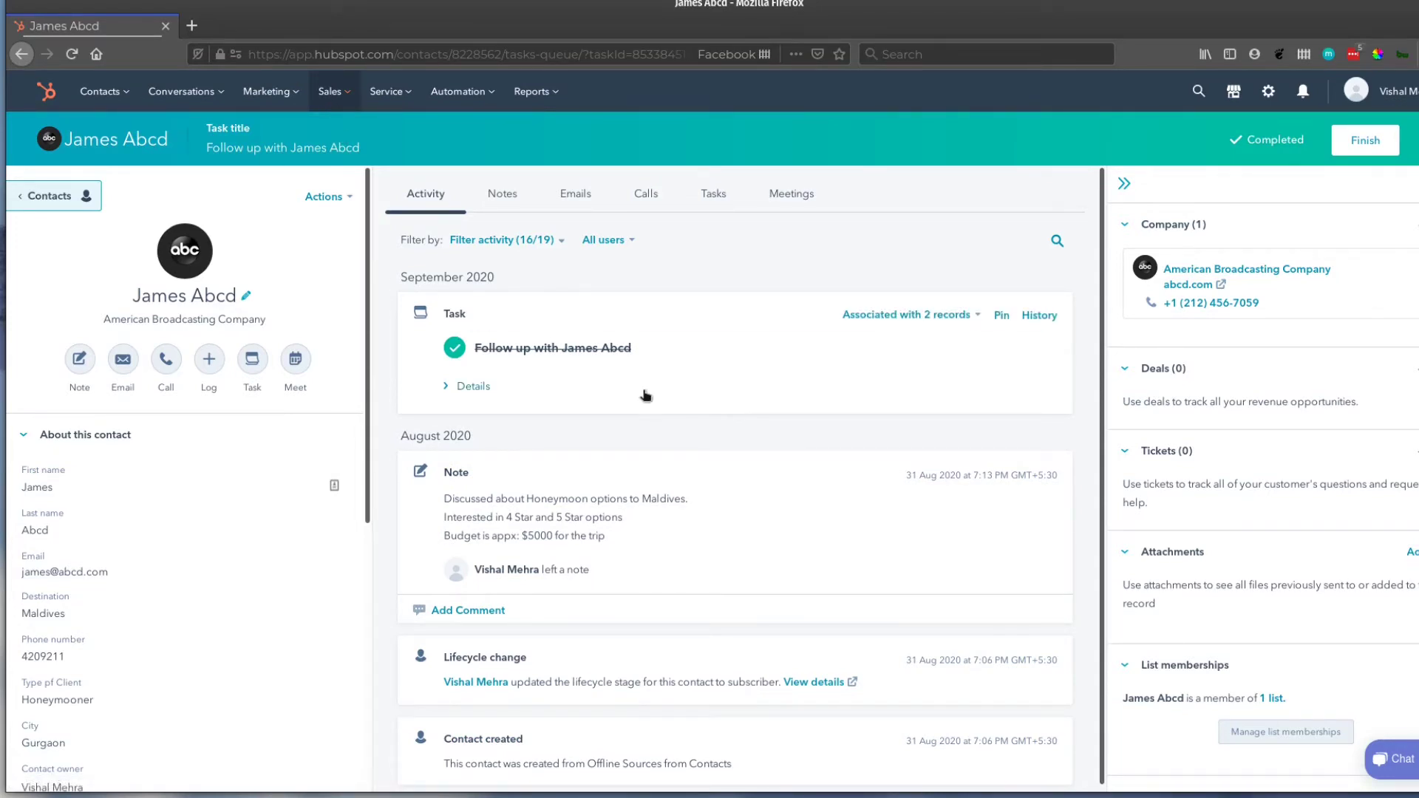
pyautogui.click(1365, 139)
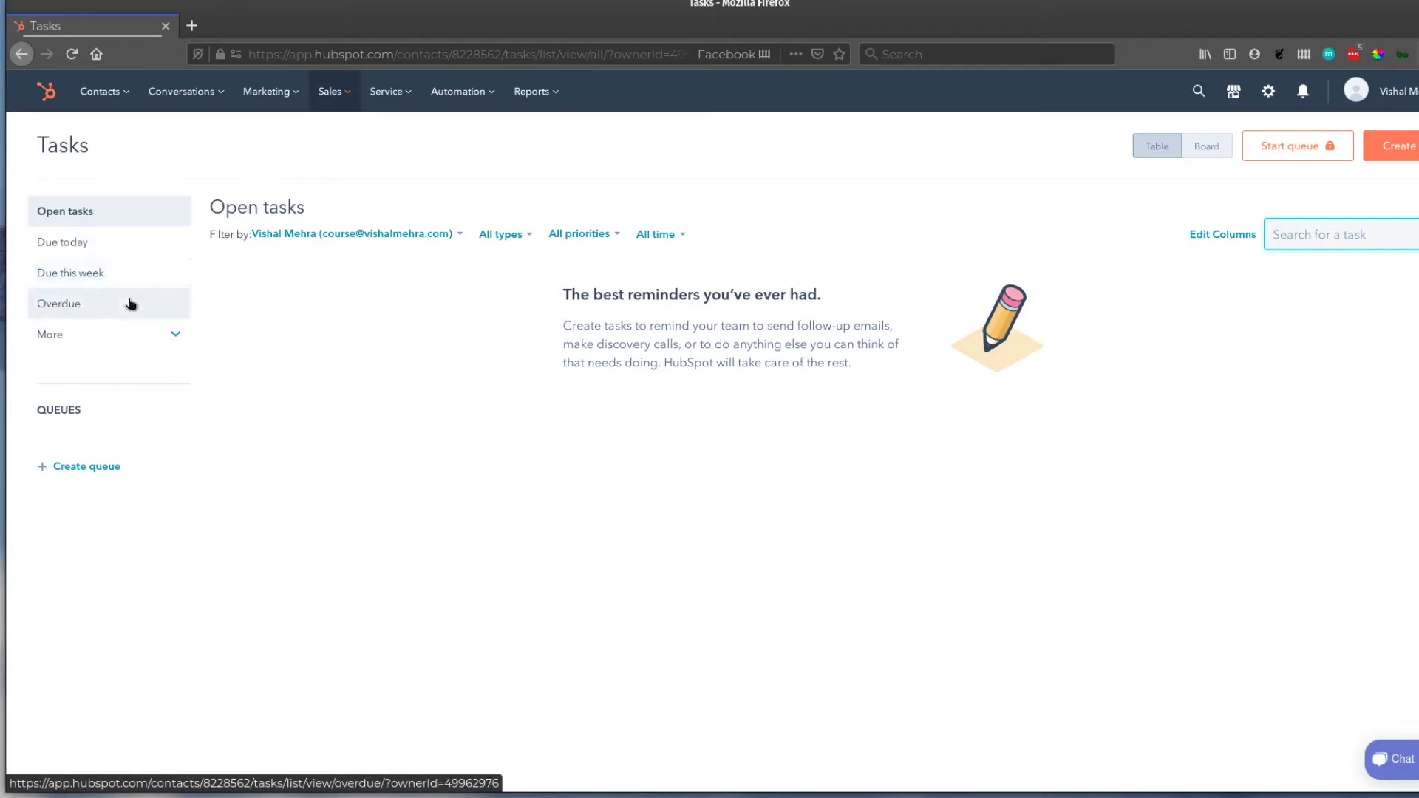
# Step: Look through the additional task views and the owner filter for open tasks
pyautogui.click(175, 336)
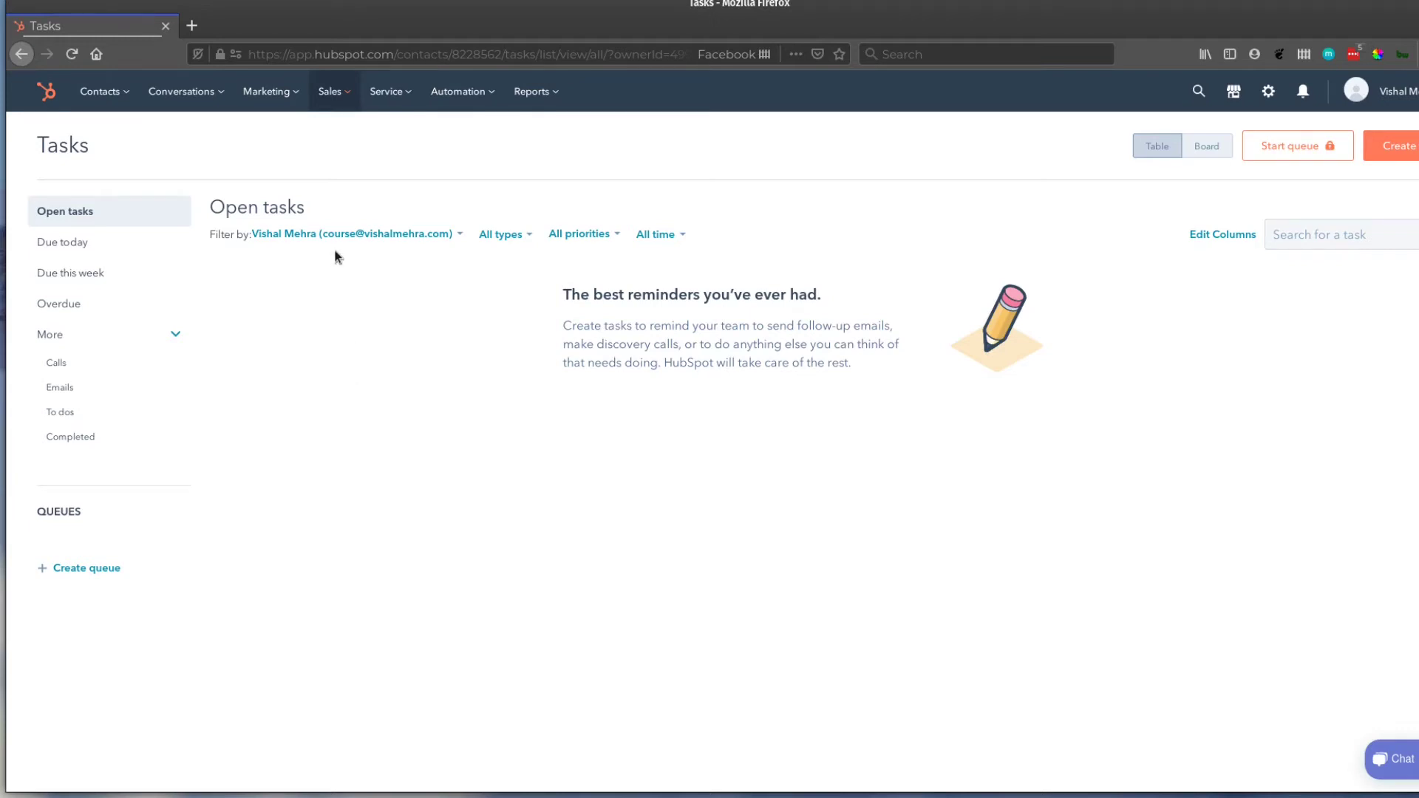
pyautogui.click(370, 235)
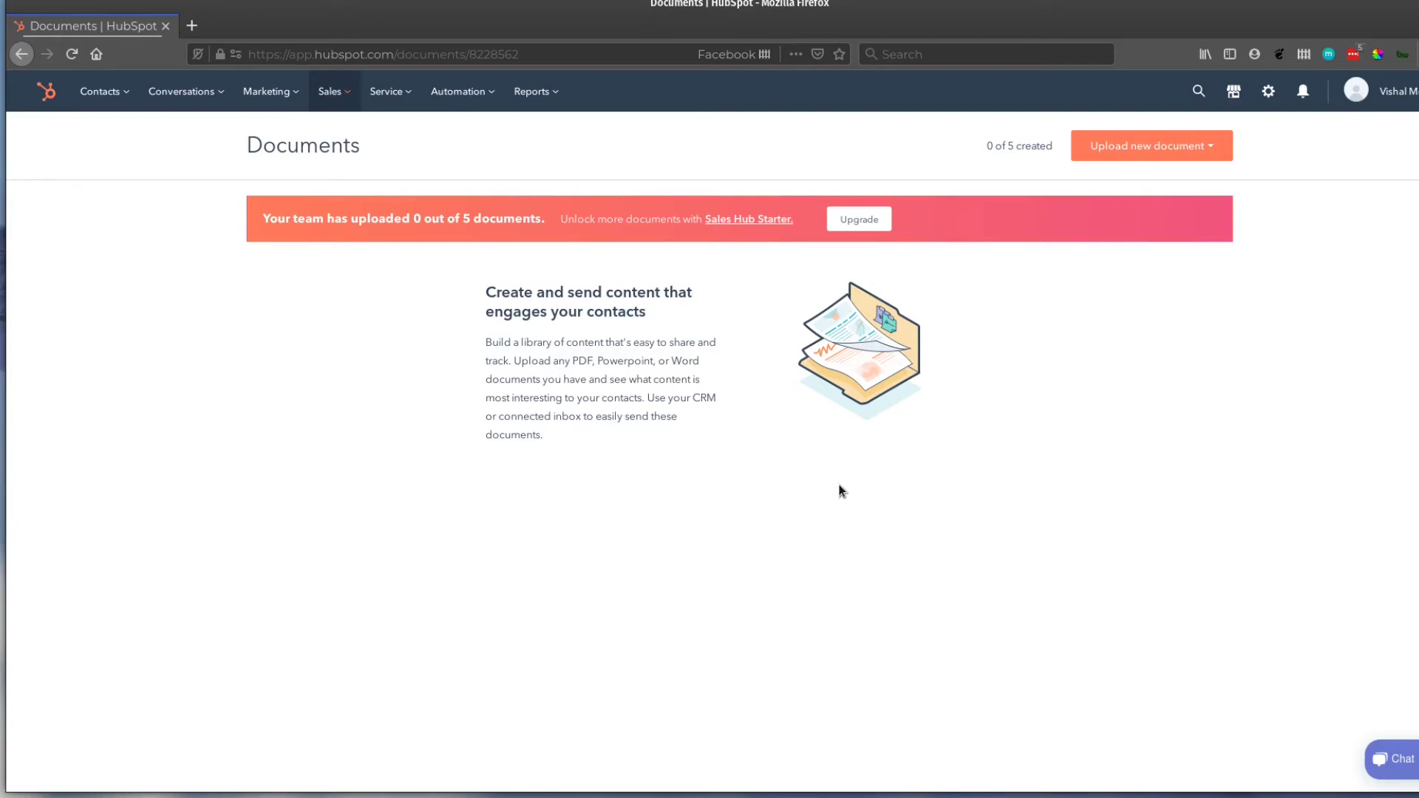
# Step: Open the Lead Generation Consulting meeting and review its configuration fields, including the help for location and invite subject
pyautogui.click(395, 261)
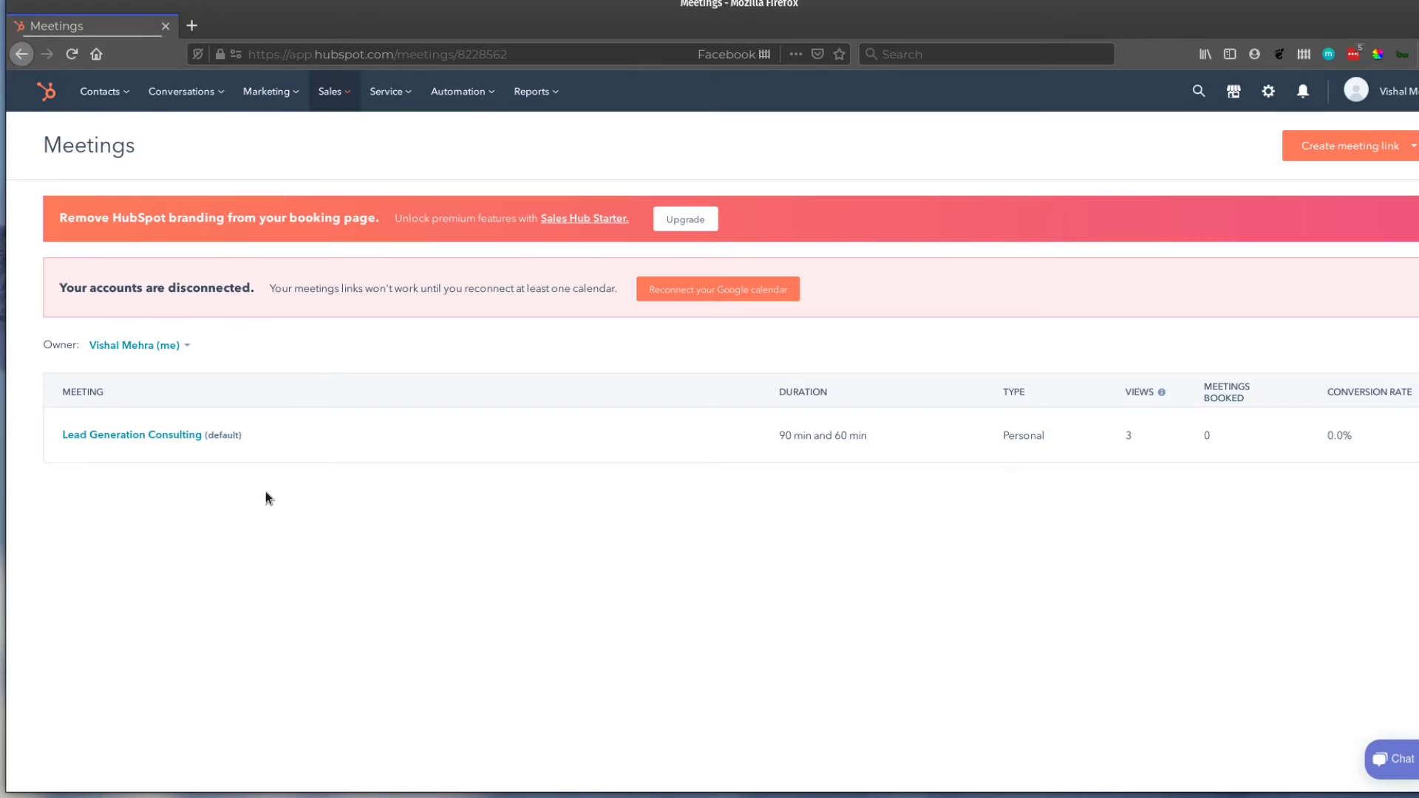
pyautogui.click(150, 436)
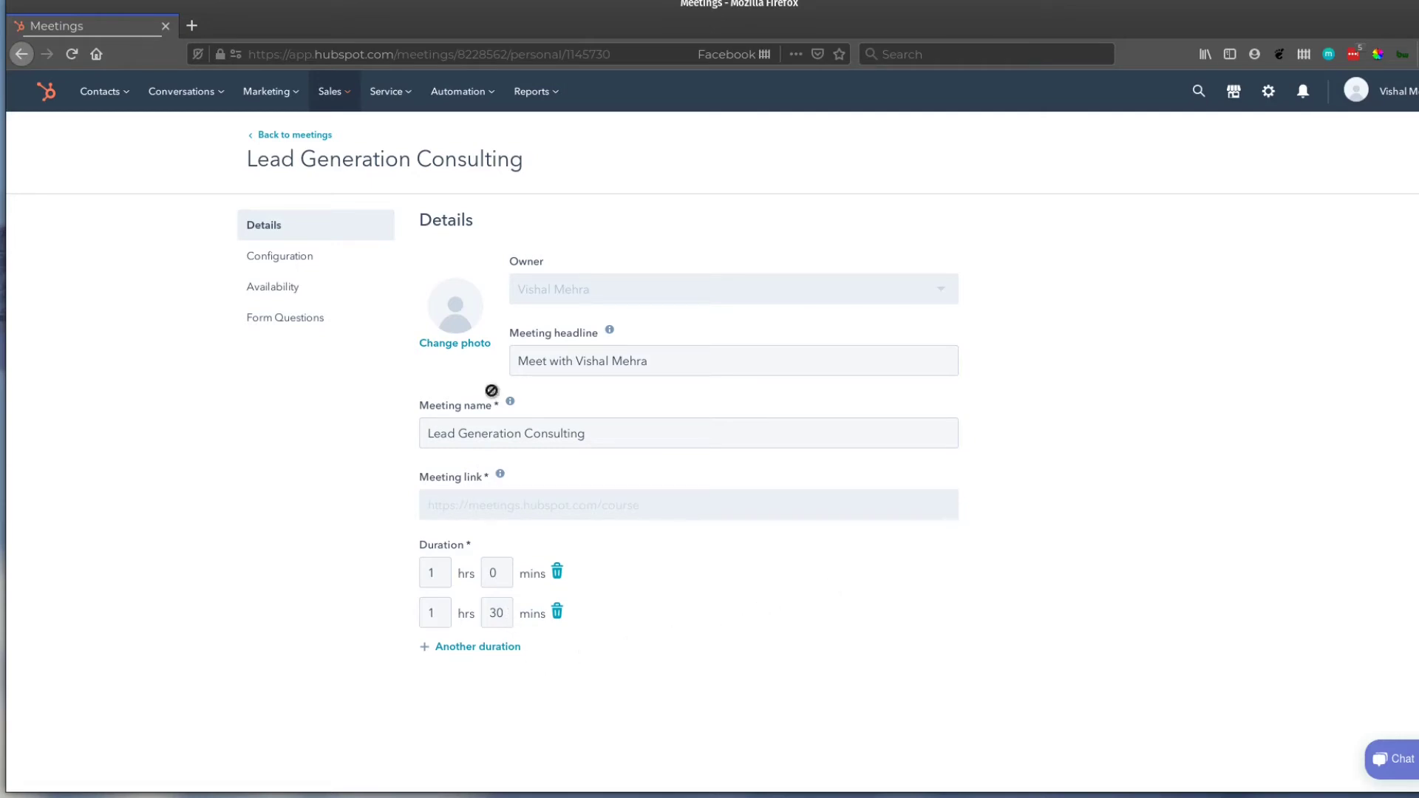
pyautogui.click(279, 255)
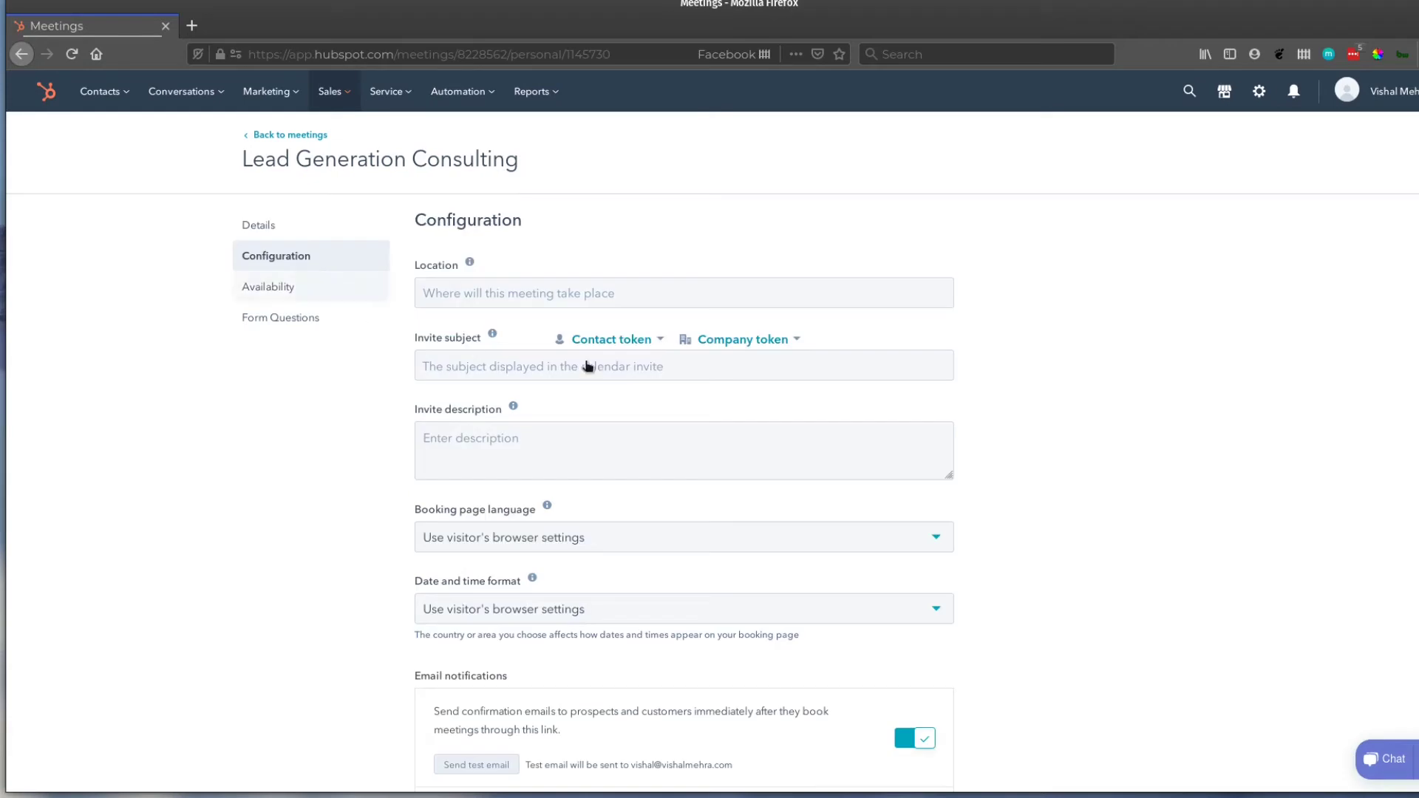
pyautogui.click(553, 293)
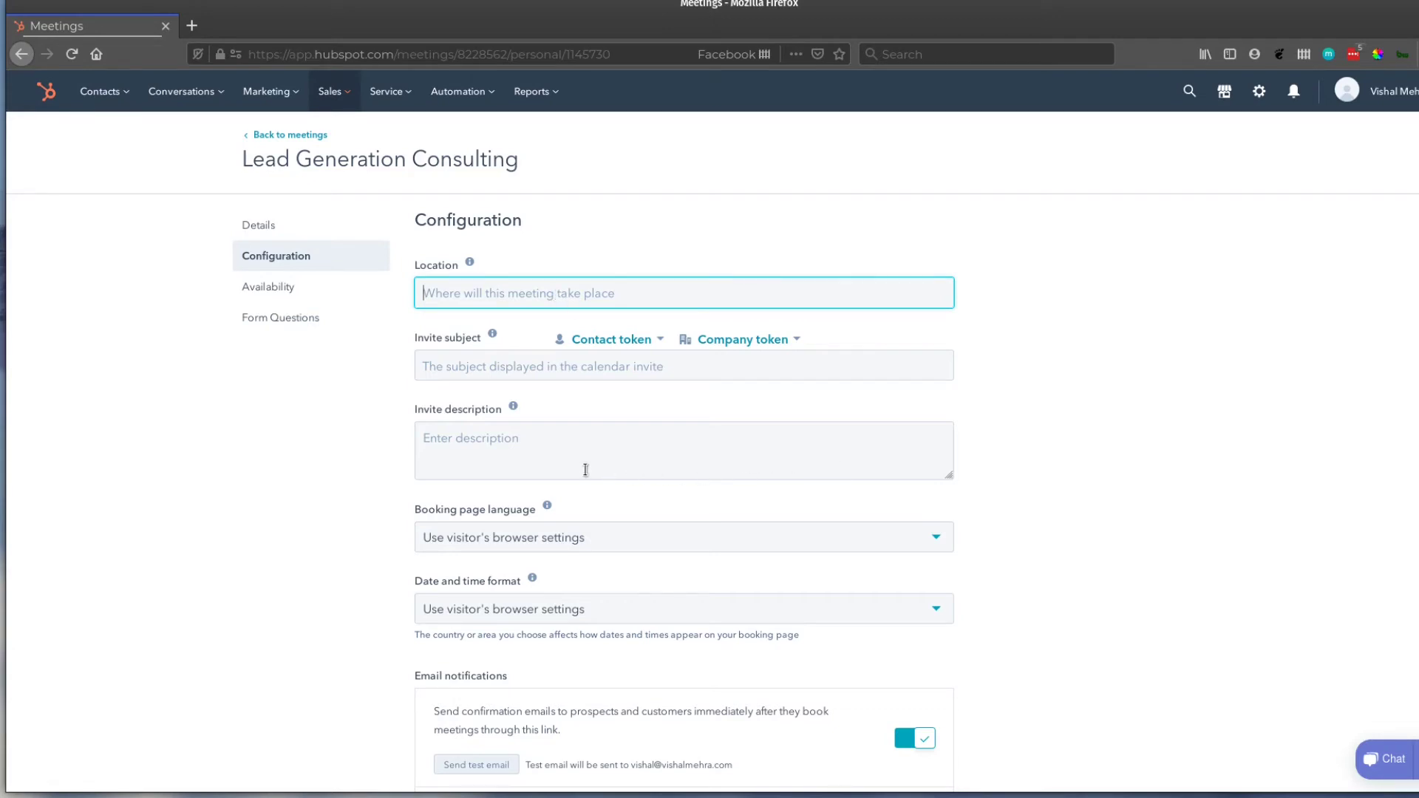
pyautogui.moveTo(470, 263)
pyautogui.moveTo(494, 339)
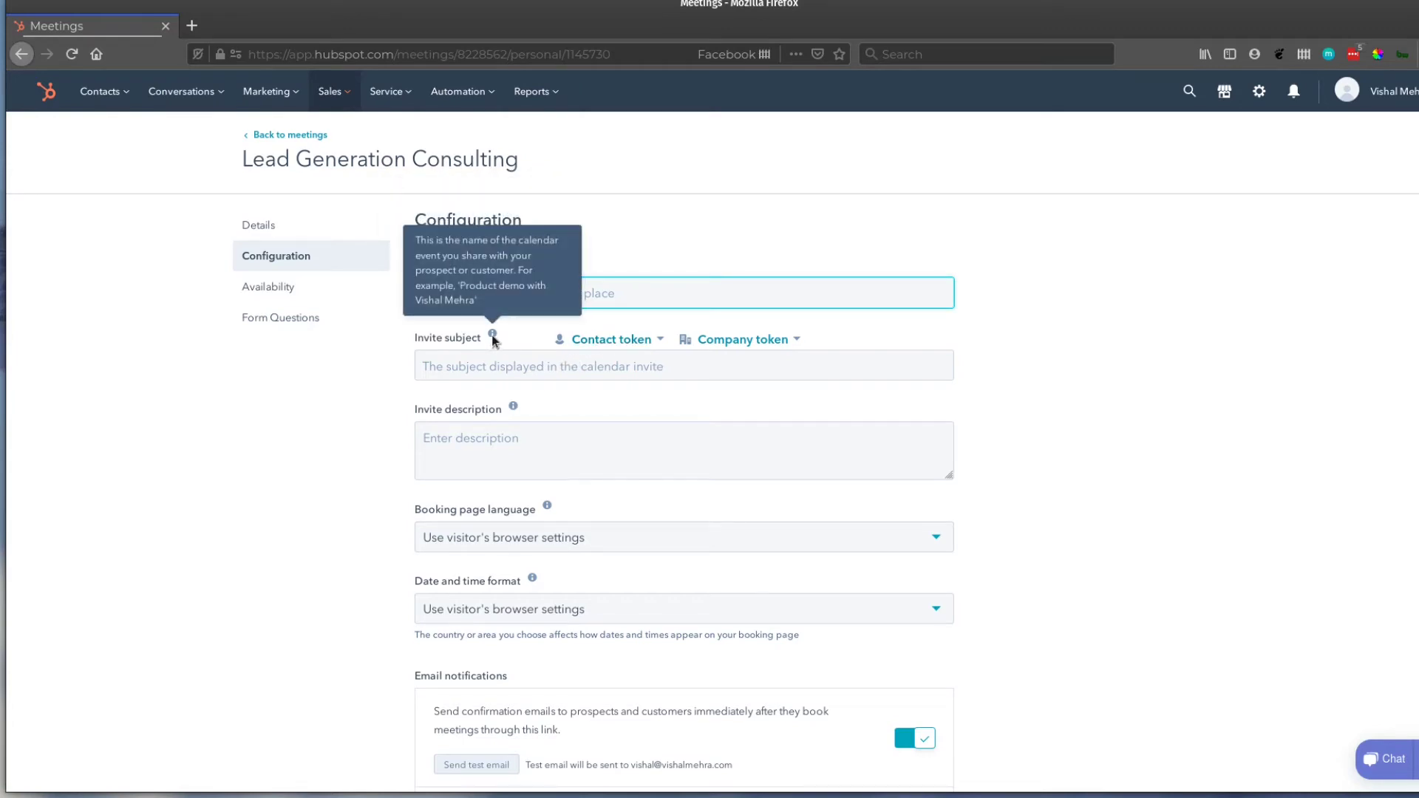
# Step: Review the meeting's availability settings, including weekday hours and the rolling-weeks choices for when a meeting can be scheduled
pyautogui.click(308, 288)
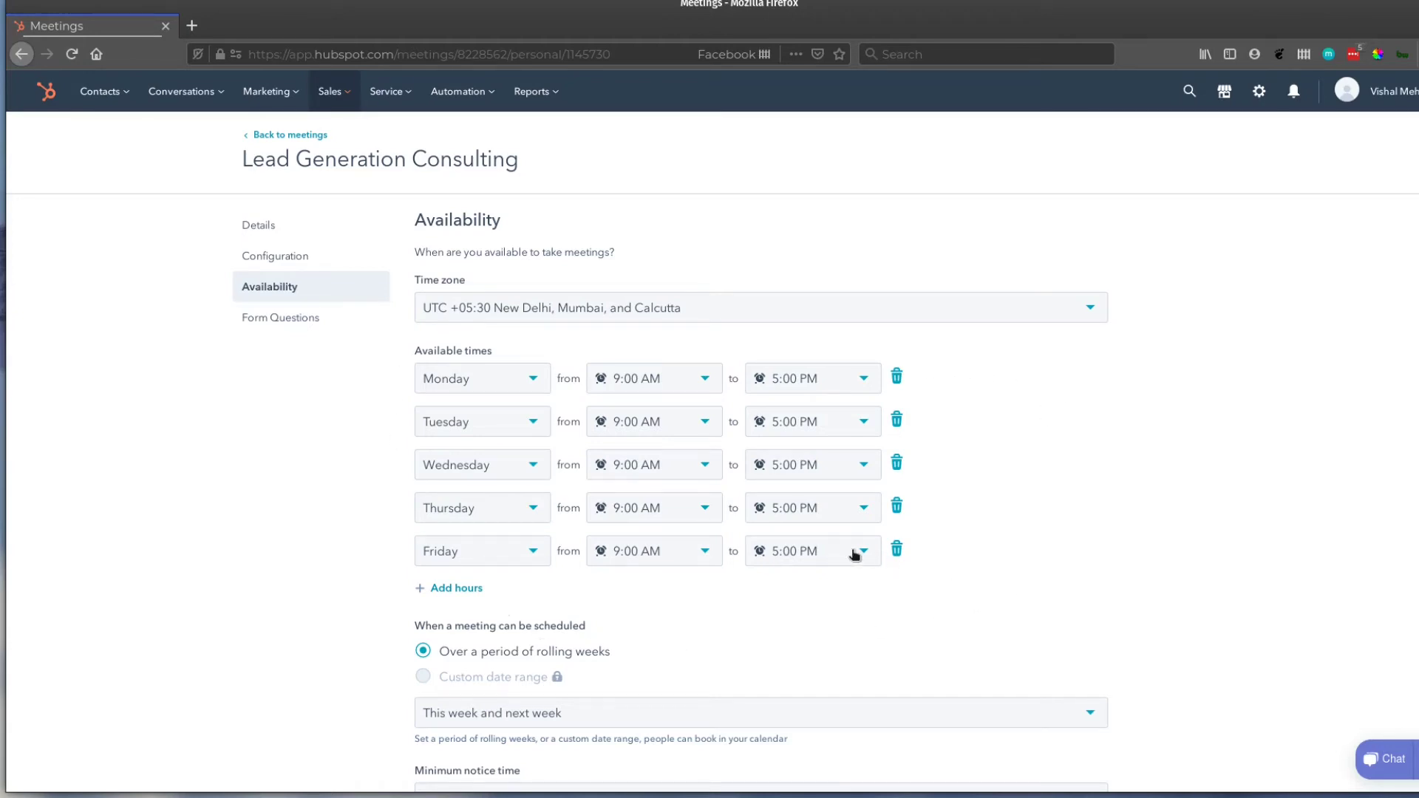
pyautogui.scroll(-3, 990, 509)
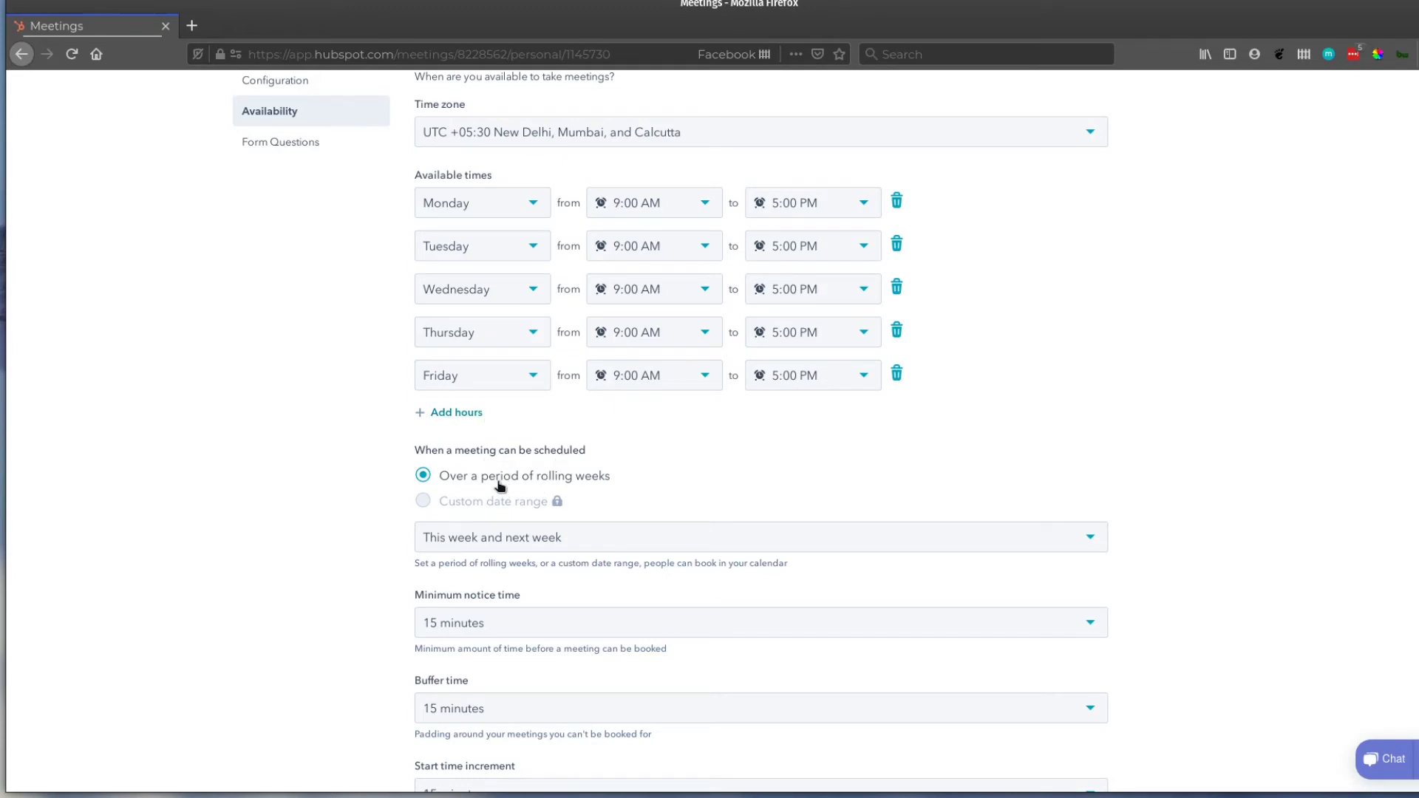
pyautogui.click(542, 537)
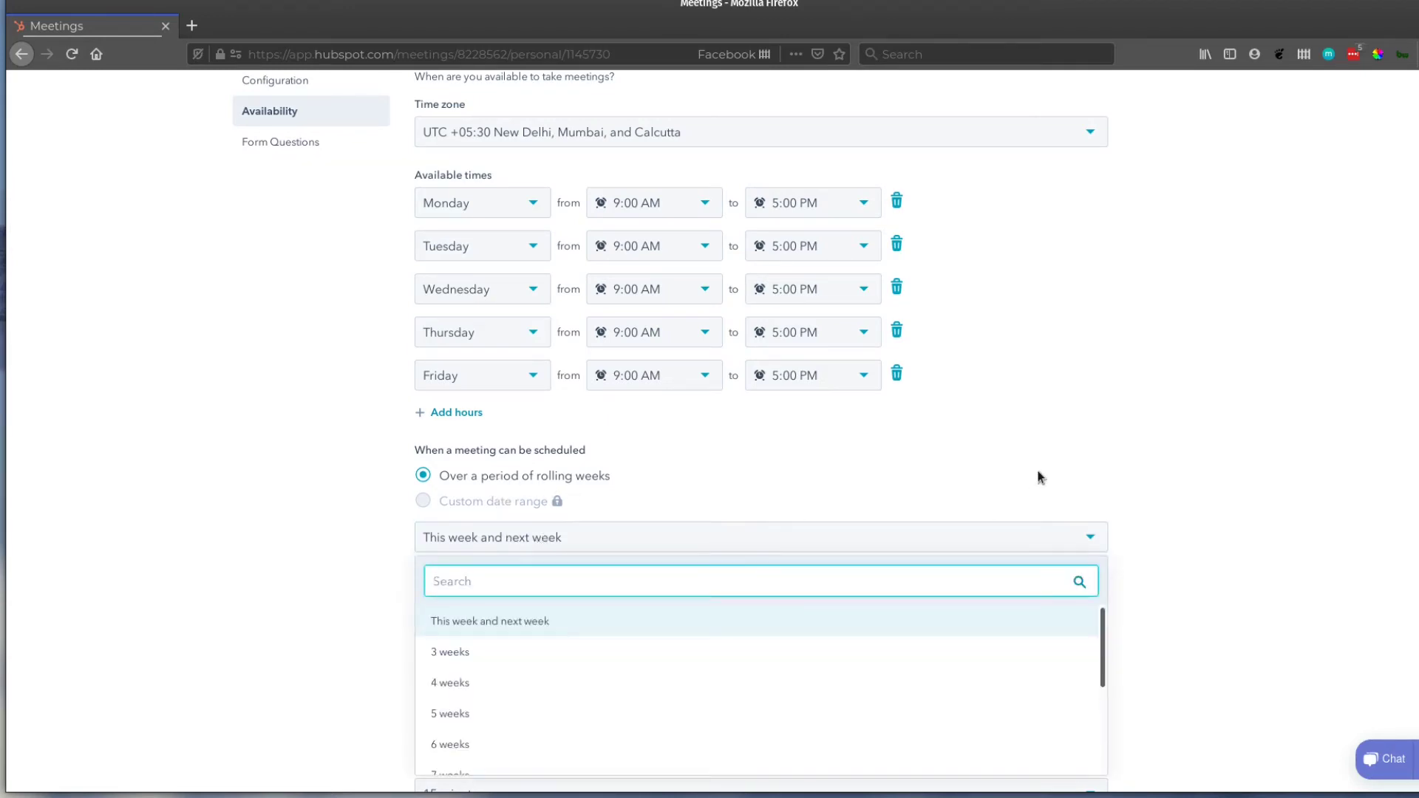
pyautogui.scroll(-2, 1034, 476)
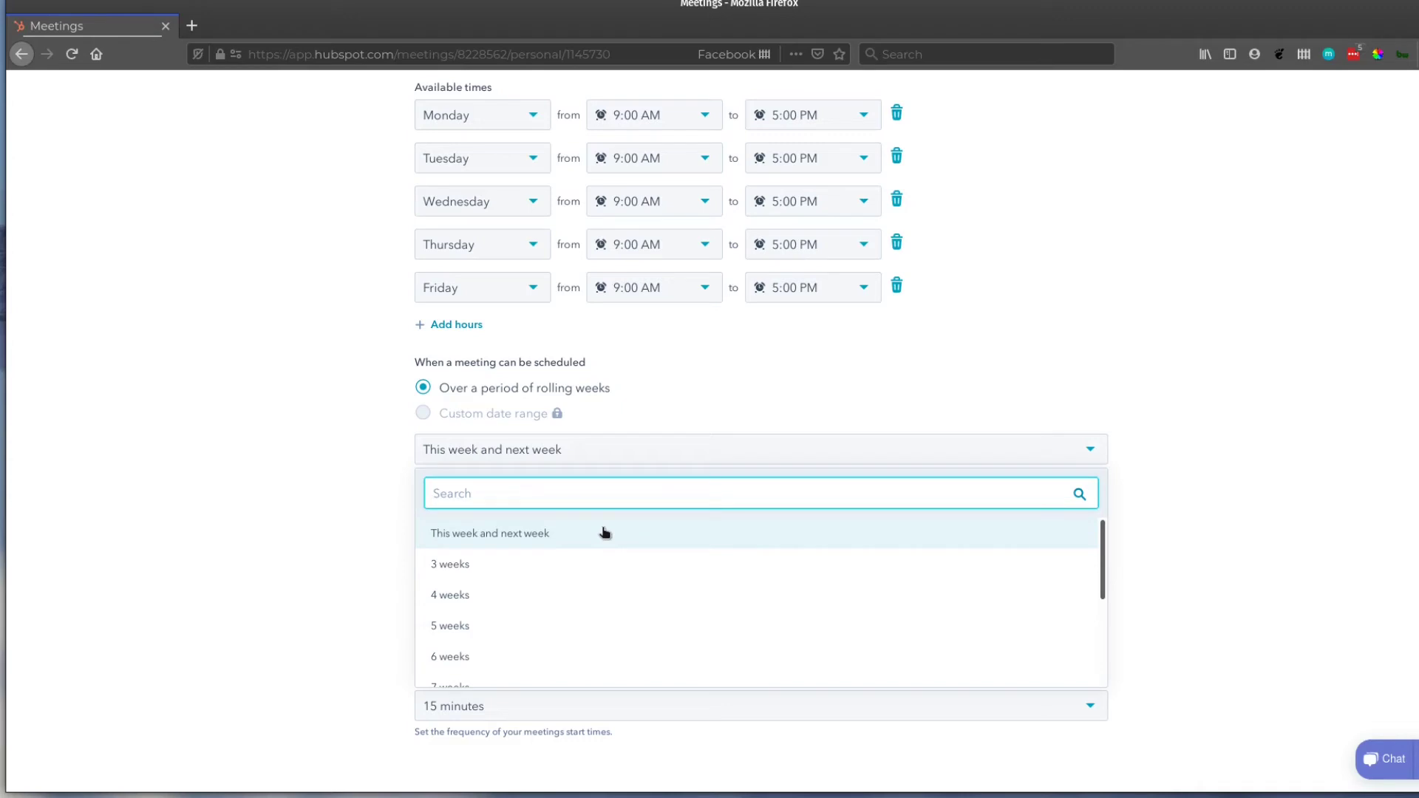
pyautogui.click(510, 547)
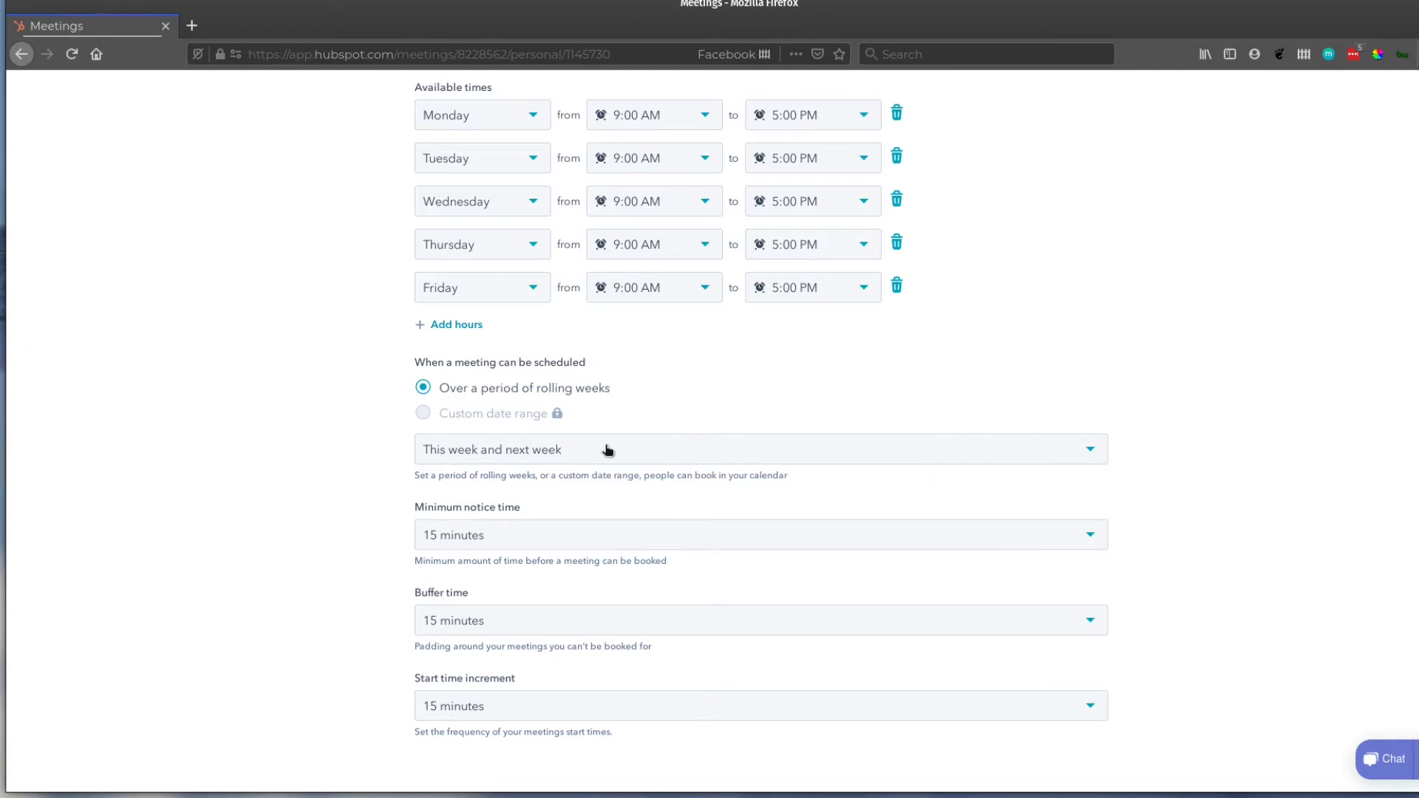
# Step: Review the meeting's minimum notice time, buffer time and start time increment choices in its availability settings
pyautogui.scroll(-1, 1231, 480)
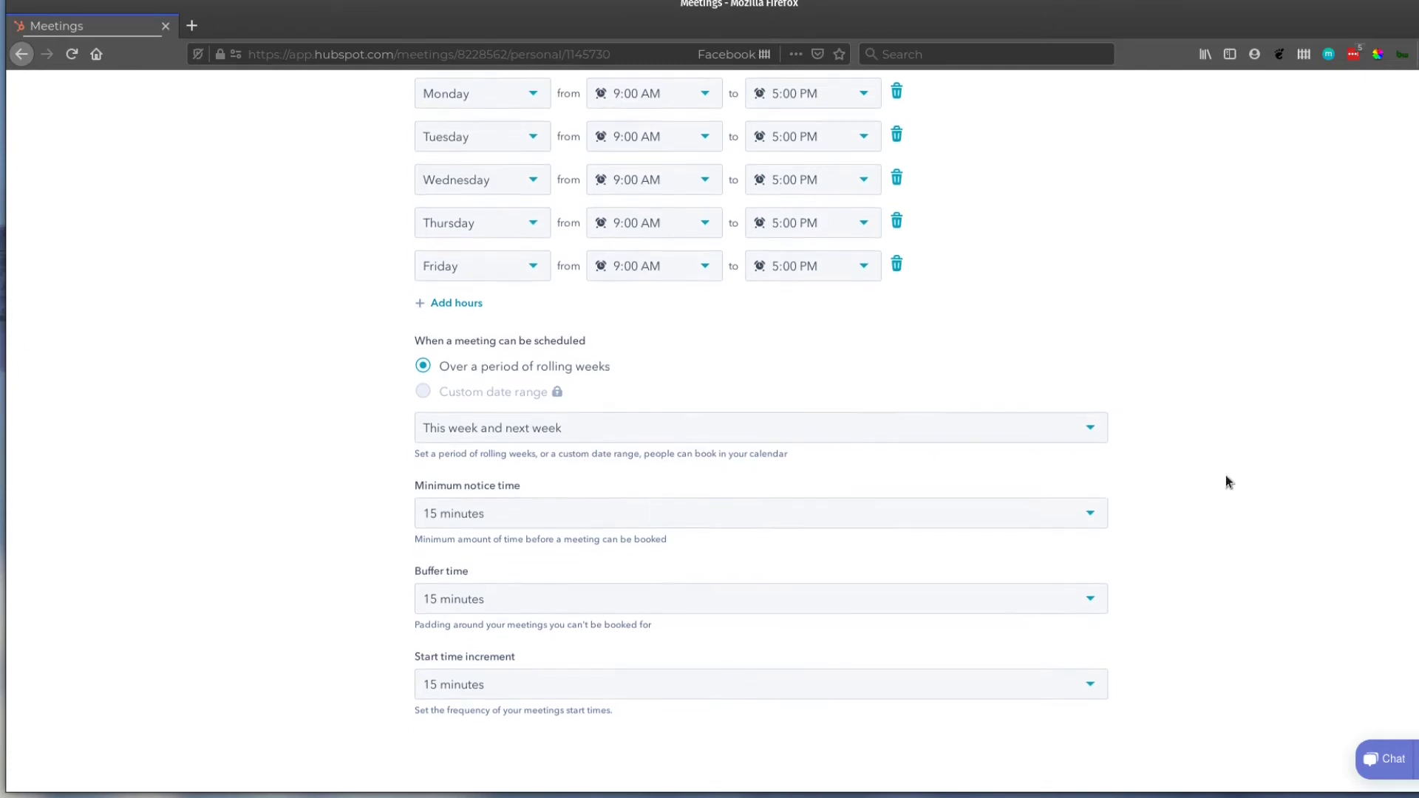
pyautogui.click(675, 509)
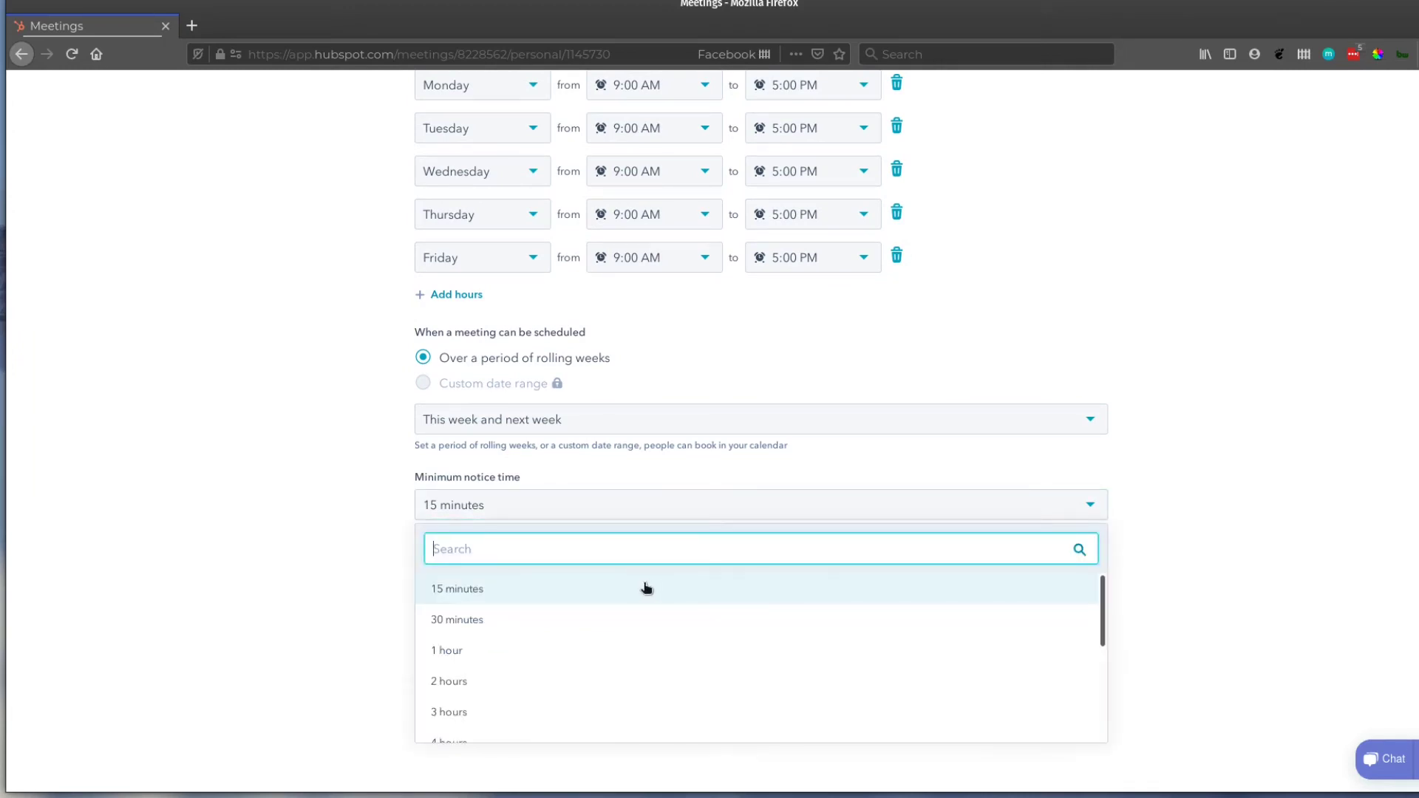
pyautogui.scroll(3, 649, 586)
pyautogui.scroll(-3, 689, 569)
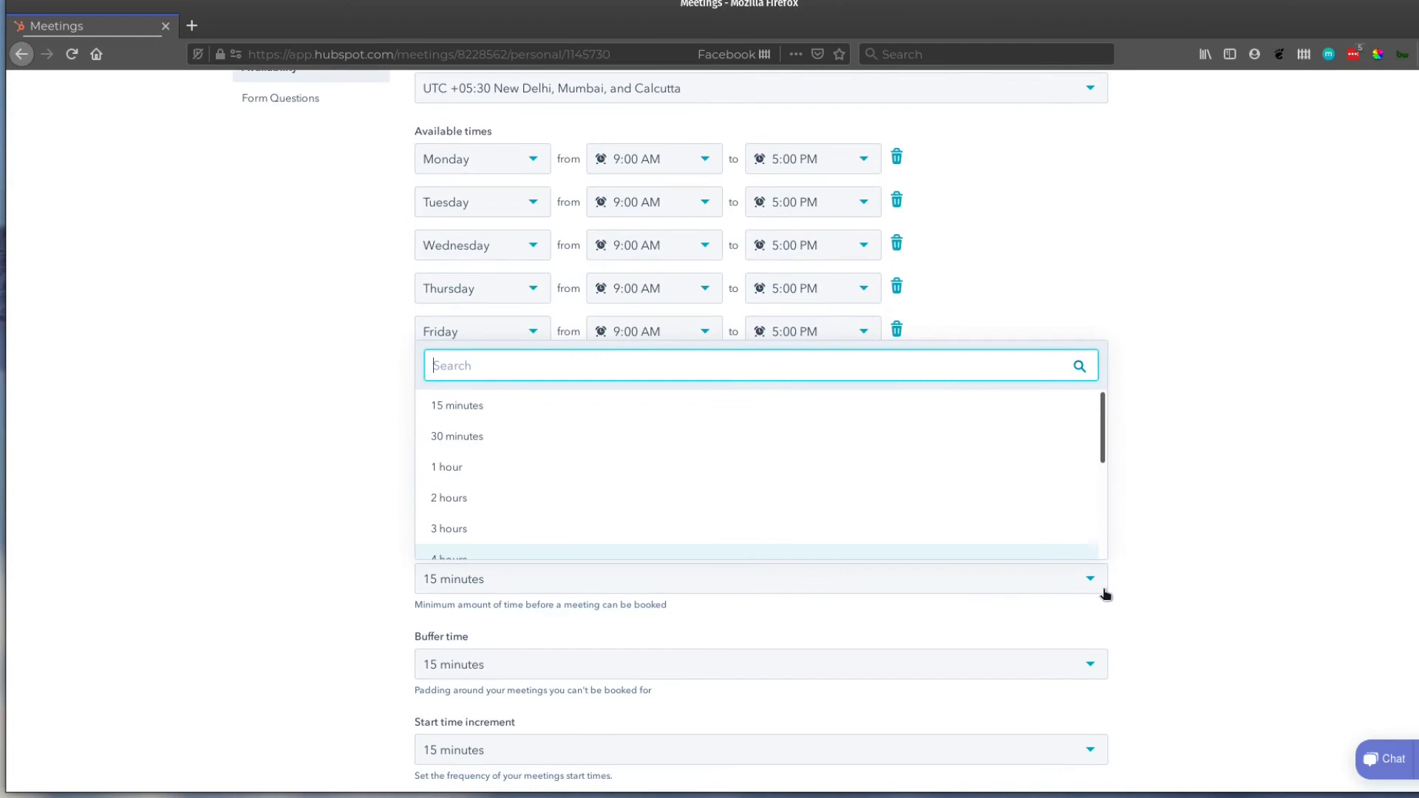
pyautogui.click(1299, 560)
pyautogui.scroll(-1, 1020, 557)
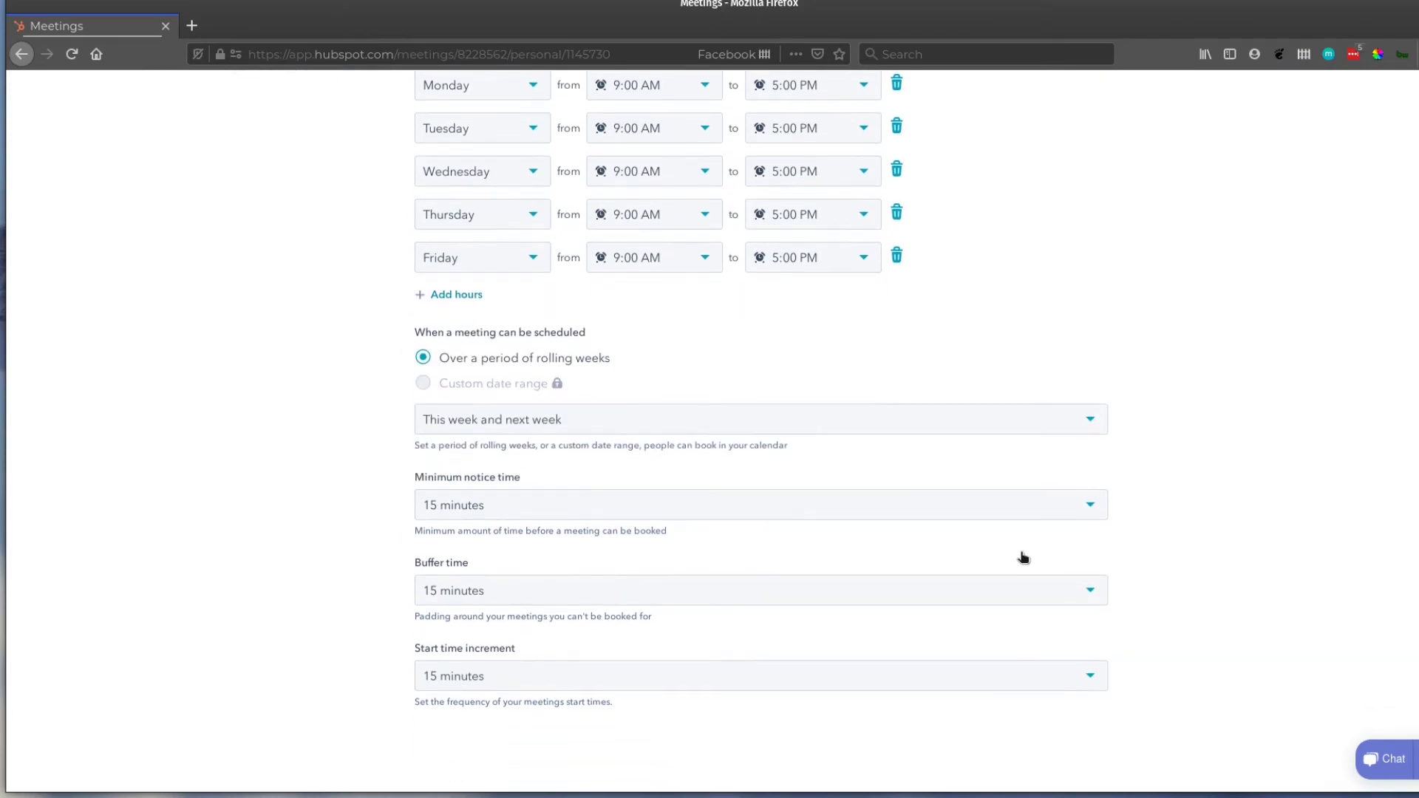
pyautogui.click(625, 595)
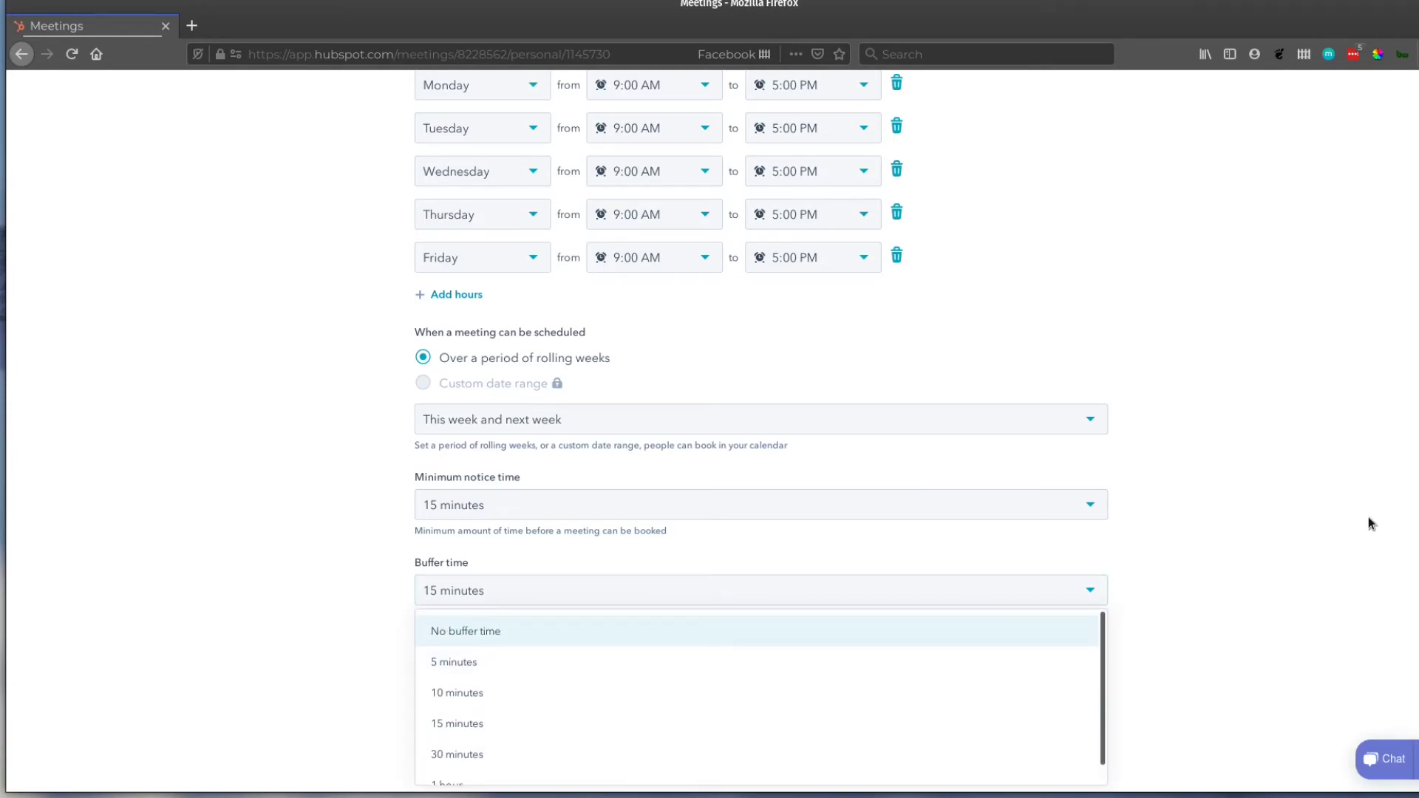
pyautogui.click(675, 728)
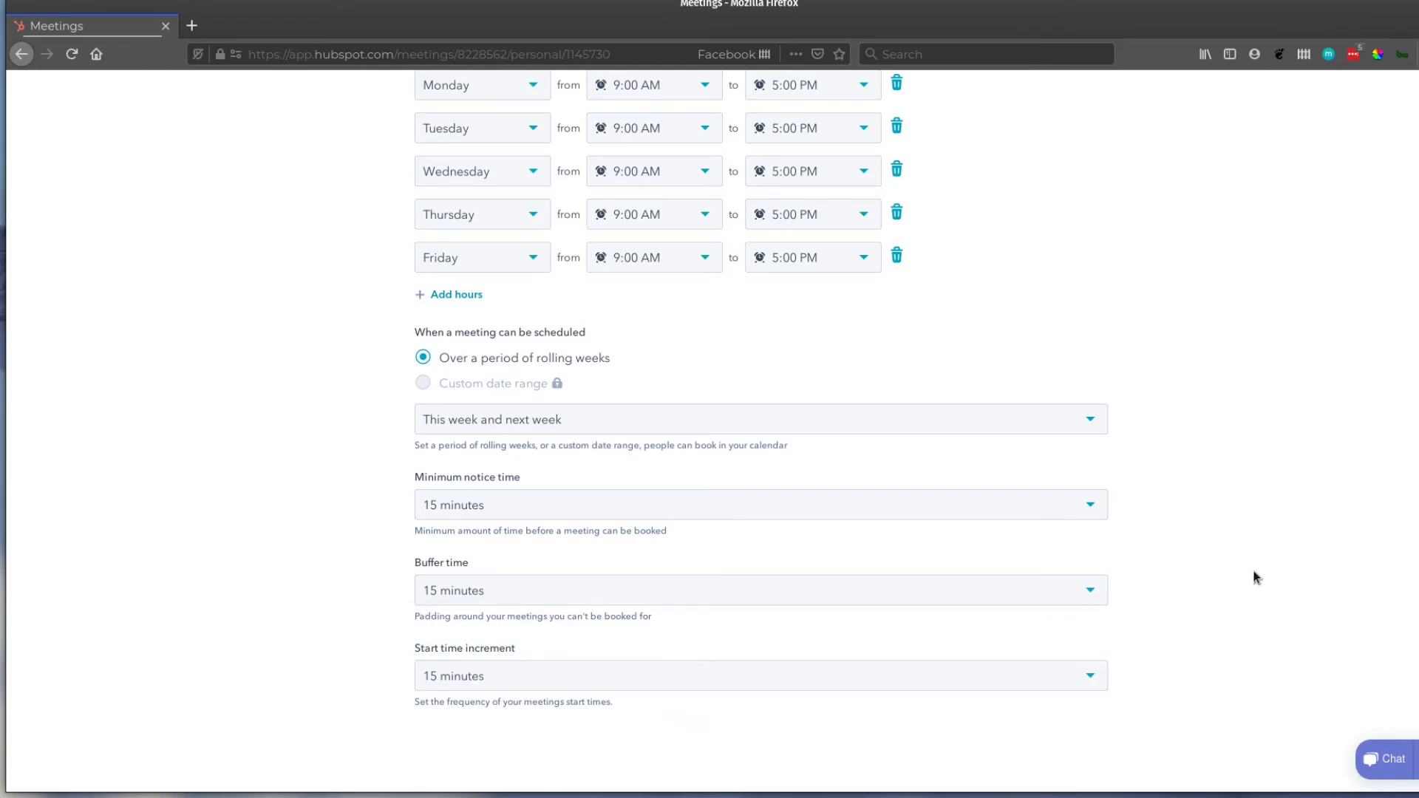
pyautogui.click(684, 681)
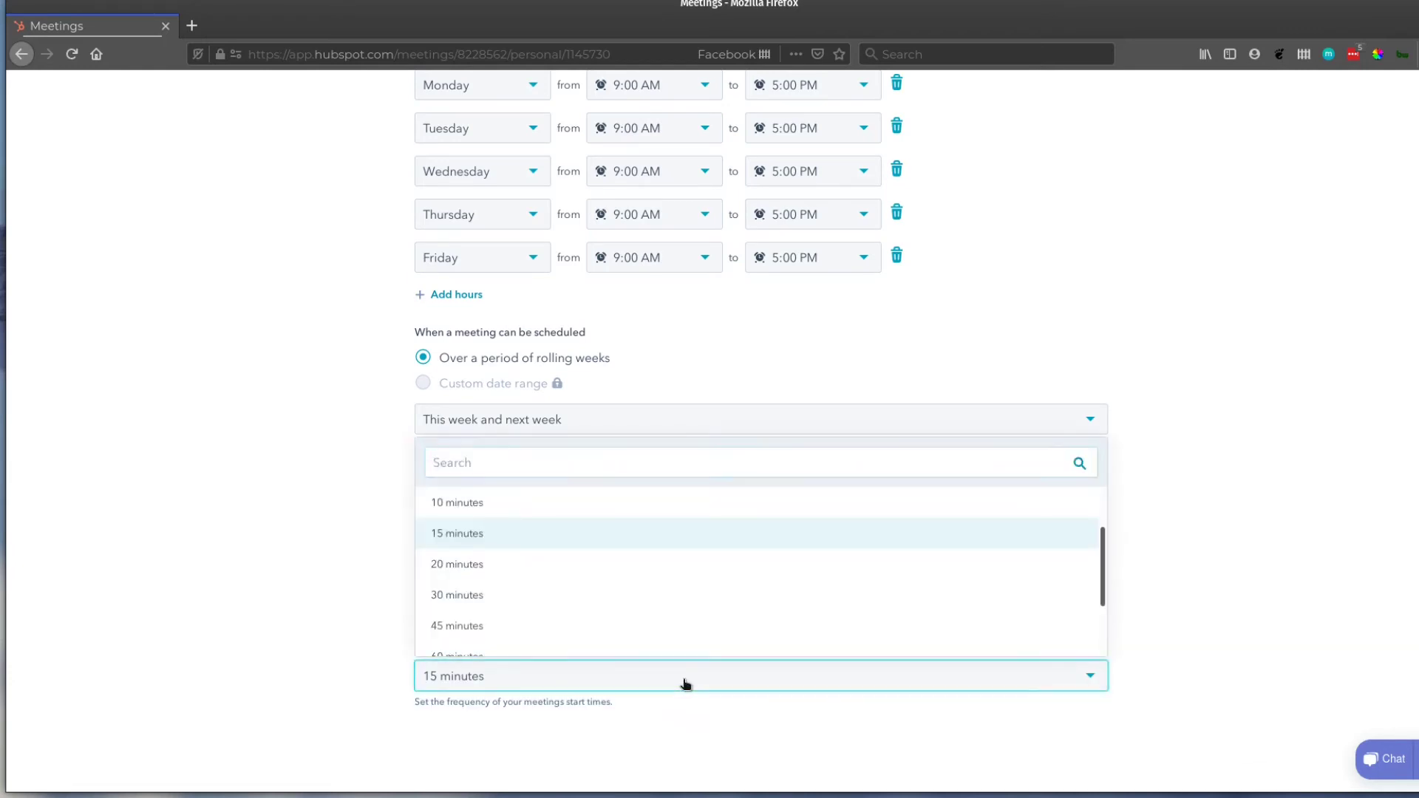
pyautogui.click(683, 681)
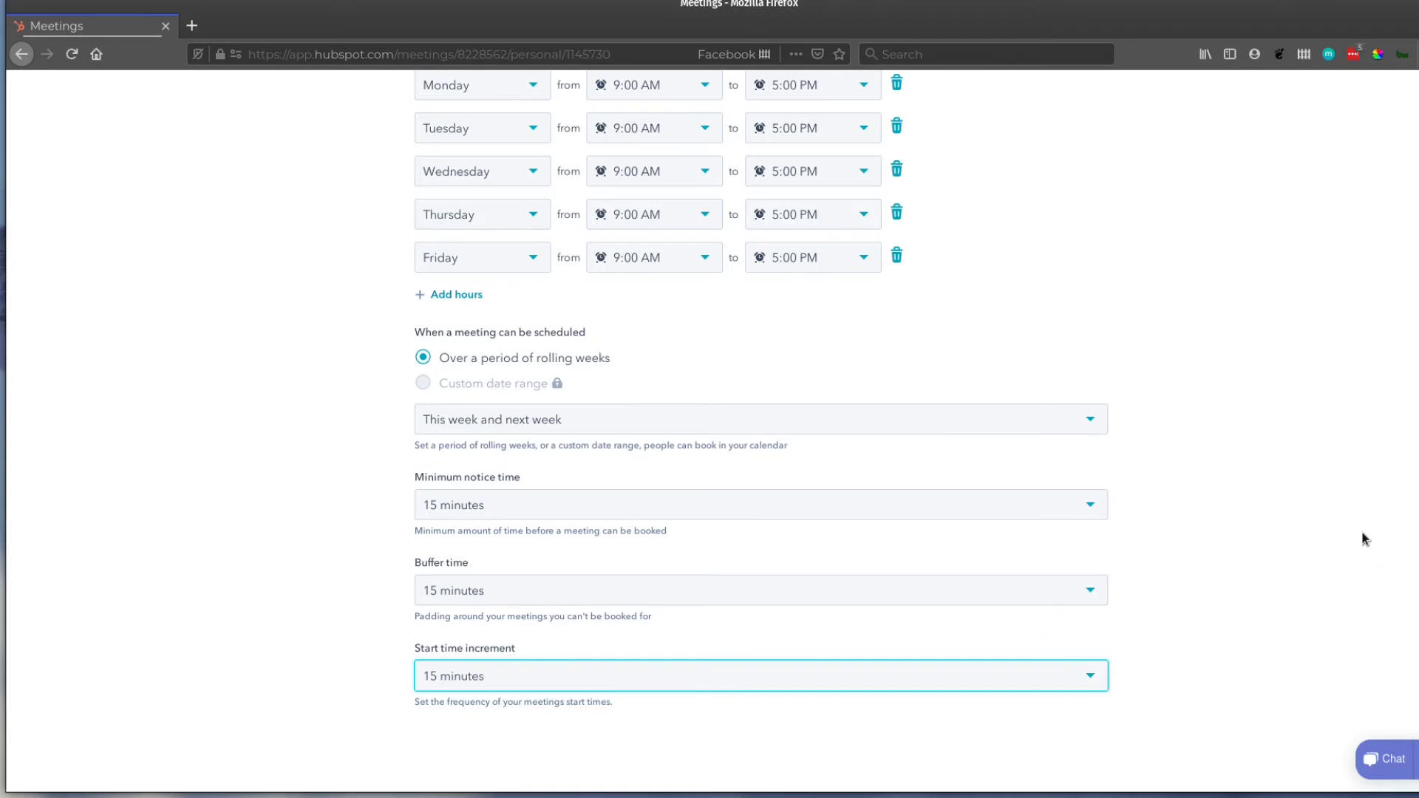
pyautogui.scroll(5, 1365, 517)
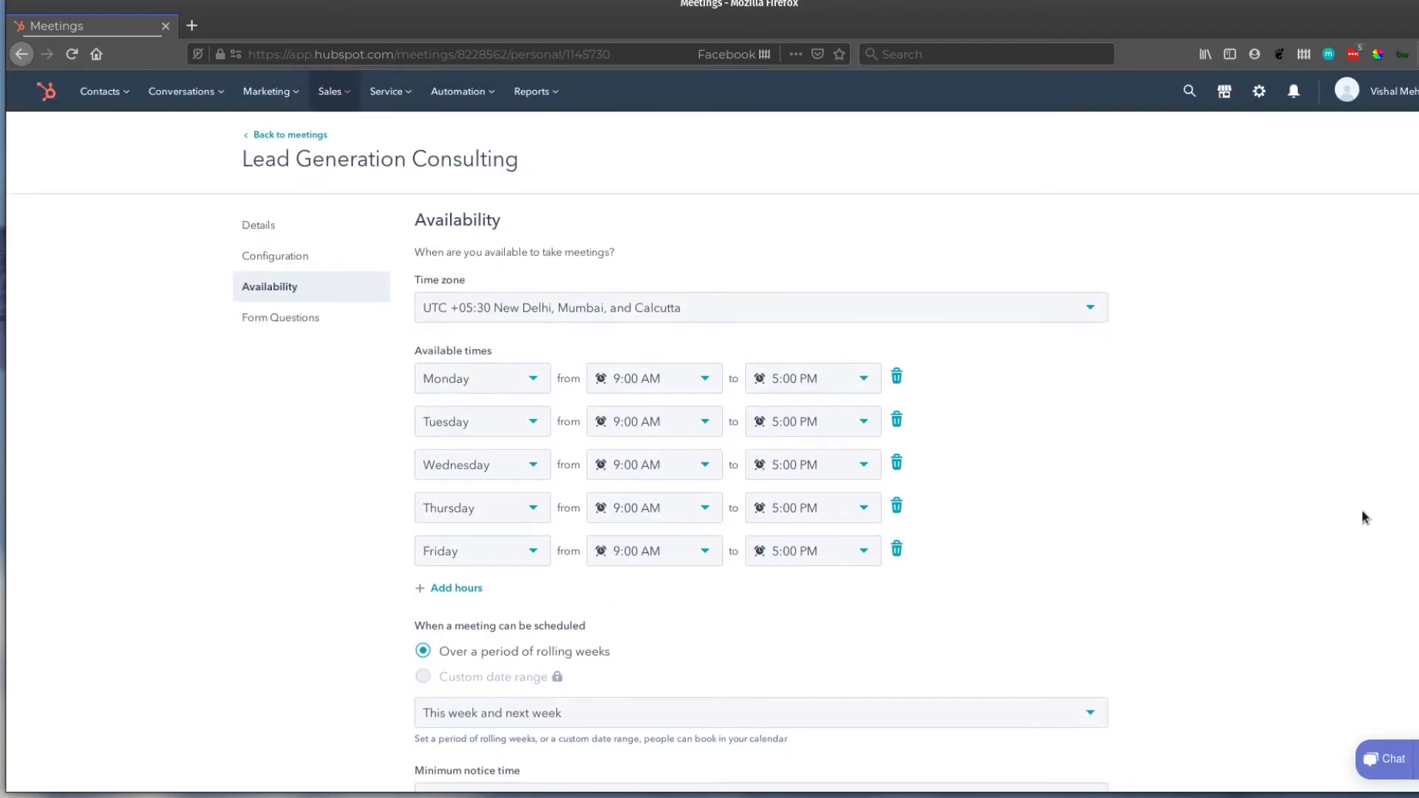
pyautogui.scroll(-4, 1190, 460)
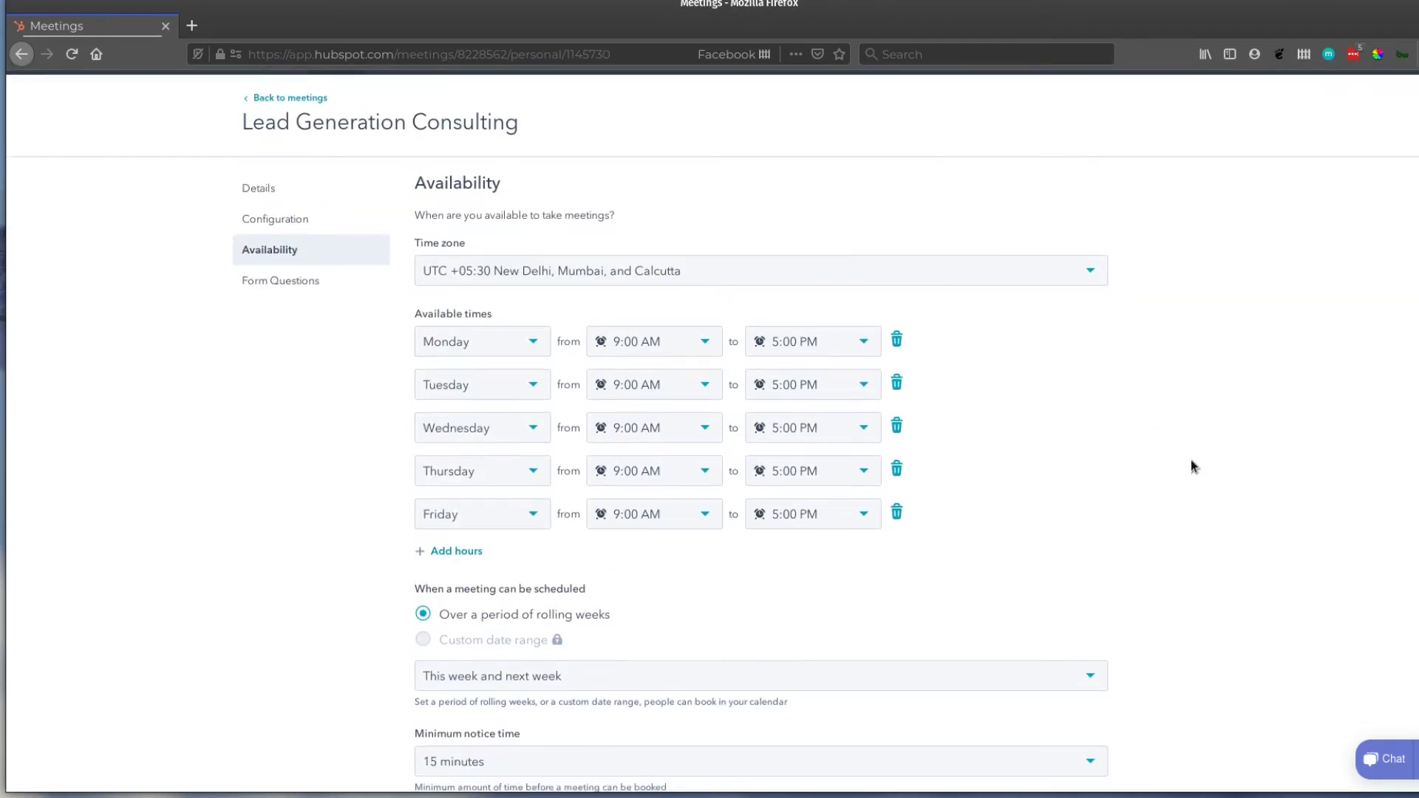
pyautogui.scroll(4, 1194, 468)
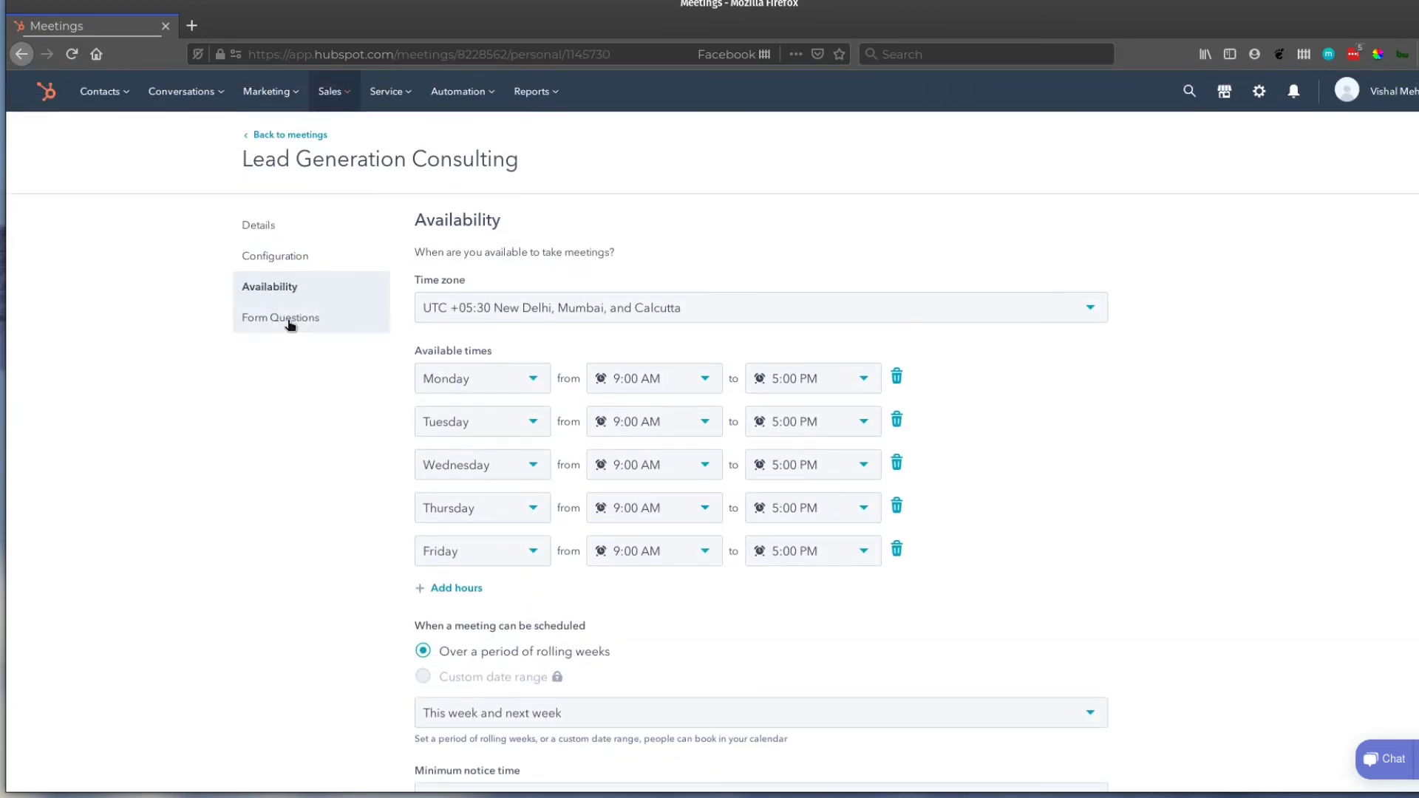
# Step: Turn off privacy and consent (GDPR) in the meeting's form questions and save the meeting link
pyautogui.click(290, 323)
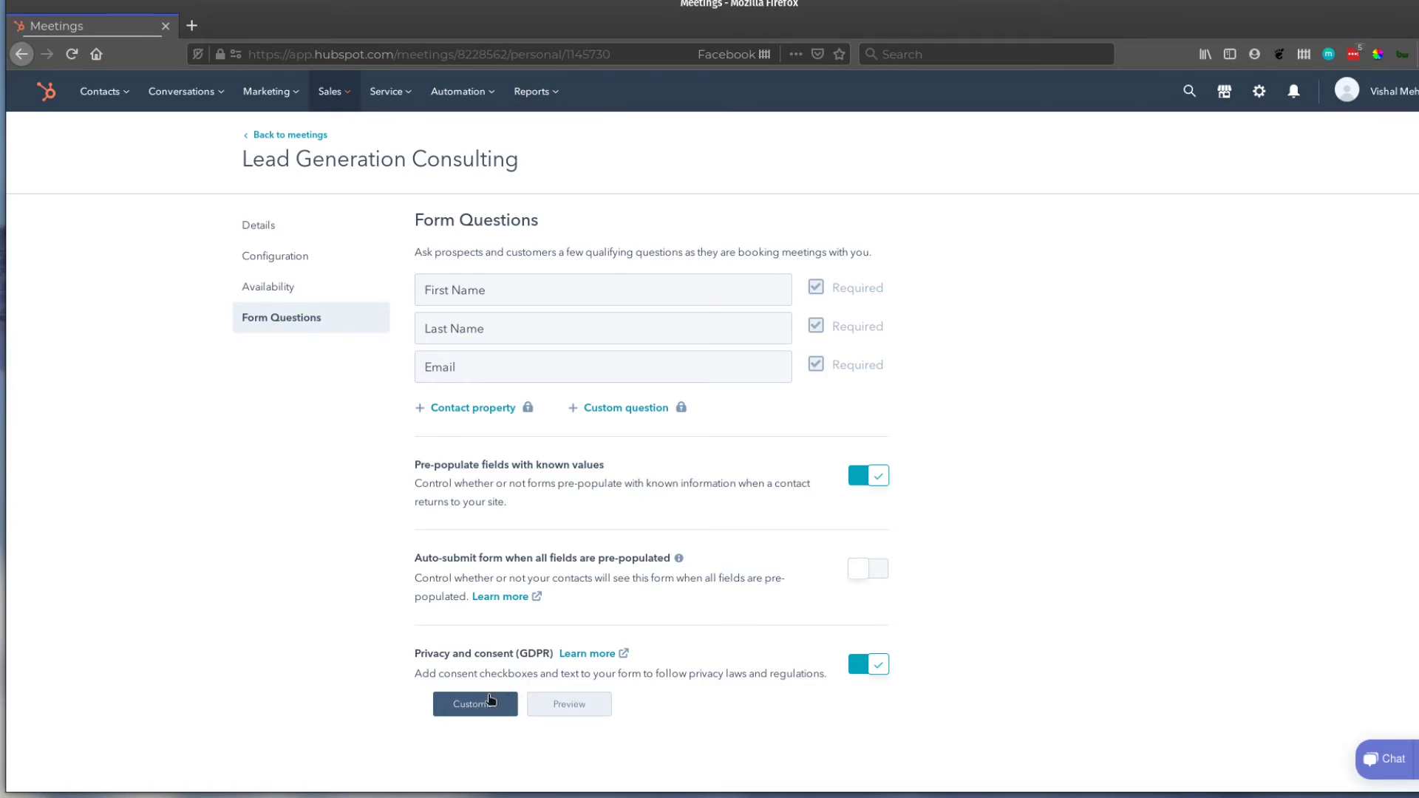
pyautogui.click(854, 670)
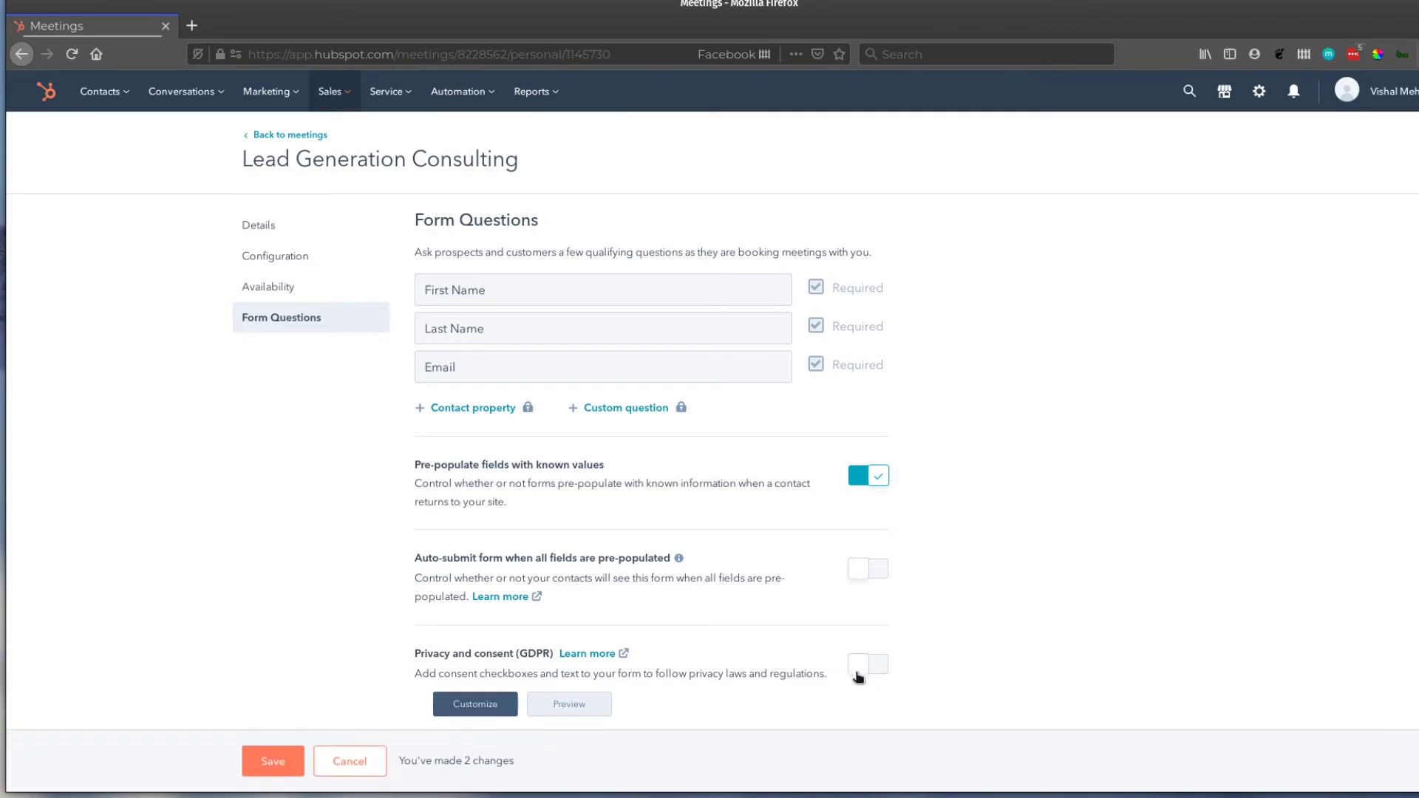
pyautogui.click(285, 764)
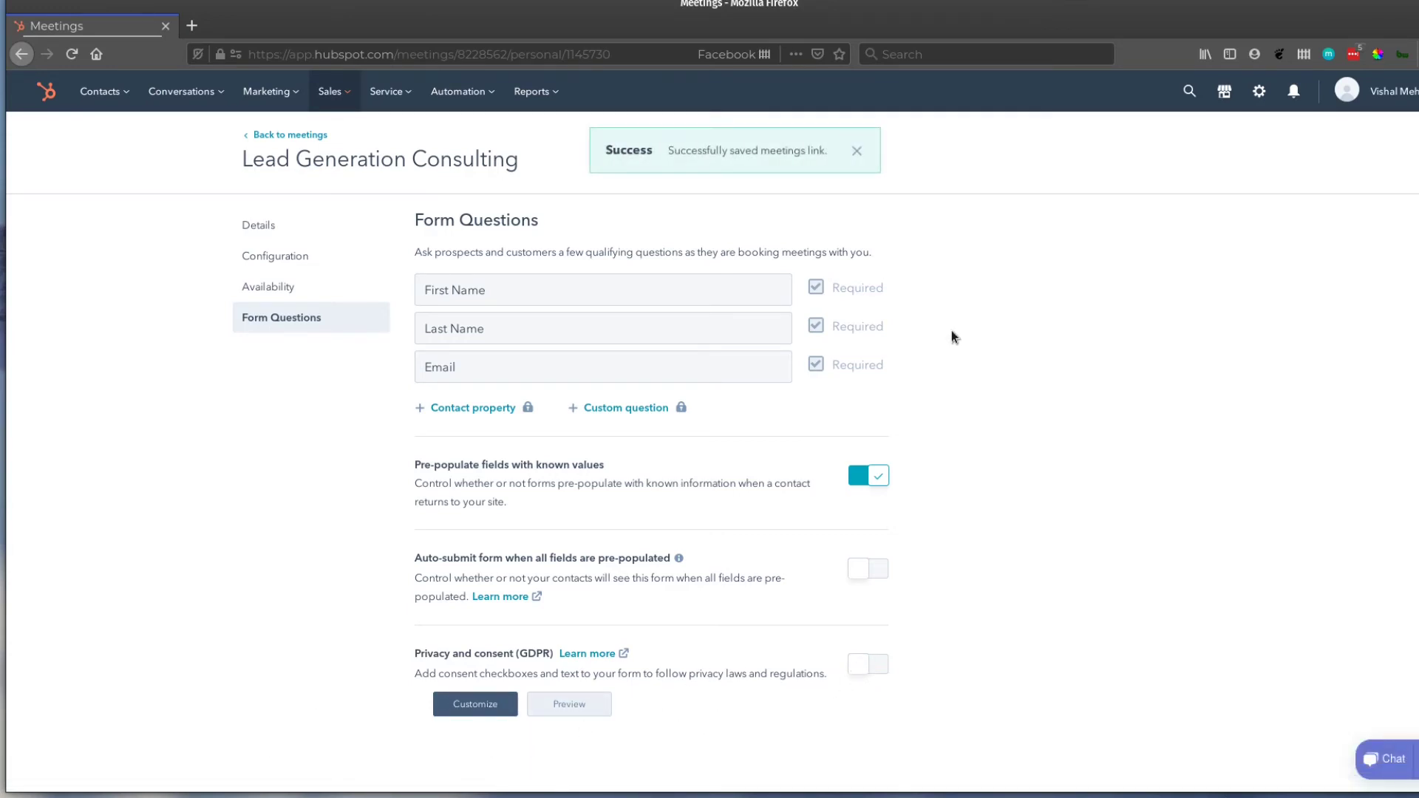
pyautogui.click(856, 151)
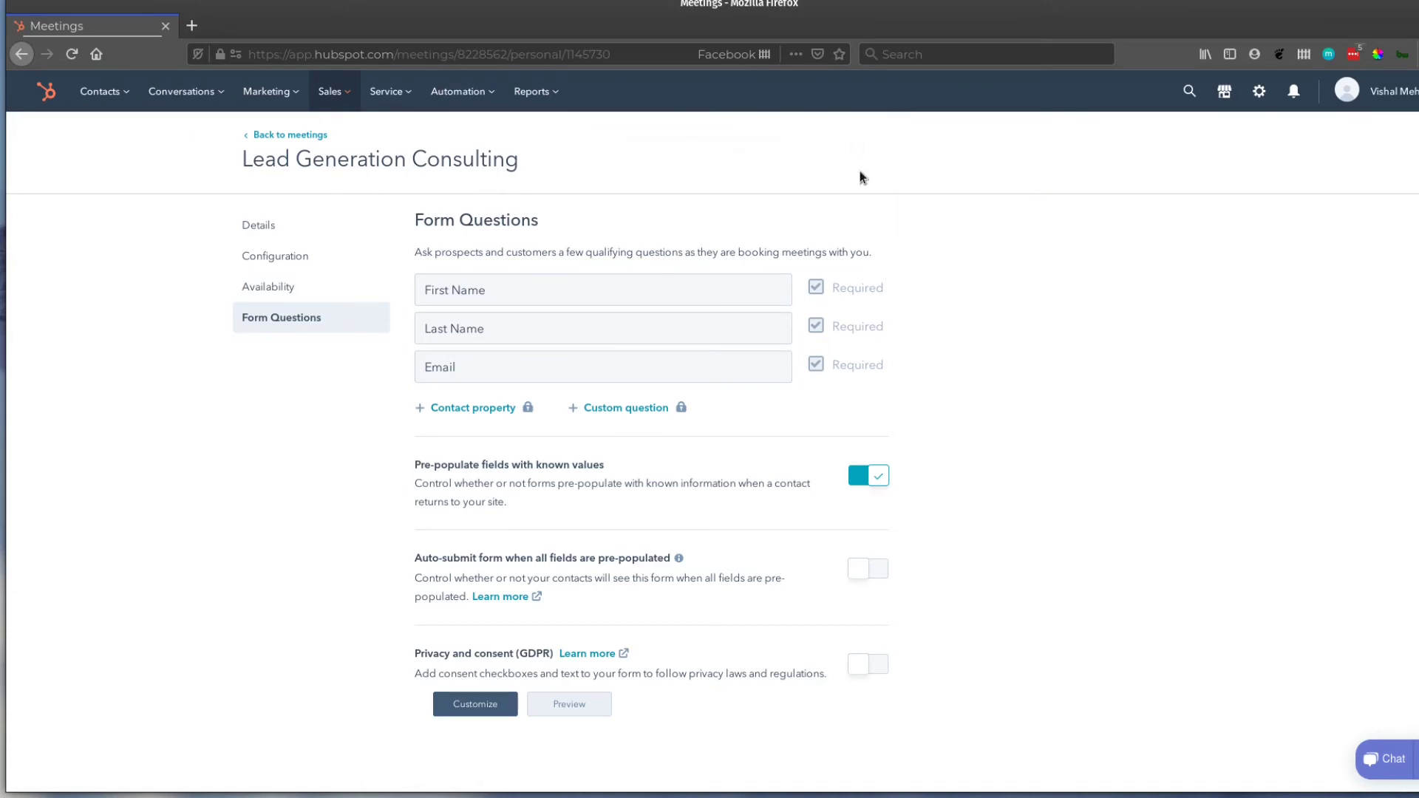
# Step: Return to the meetings list, open the Lead Generation Consulting booking page and accept its cookies
pyautogui.hotkey('alt', 'Left')
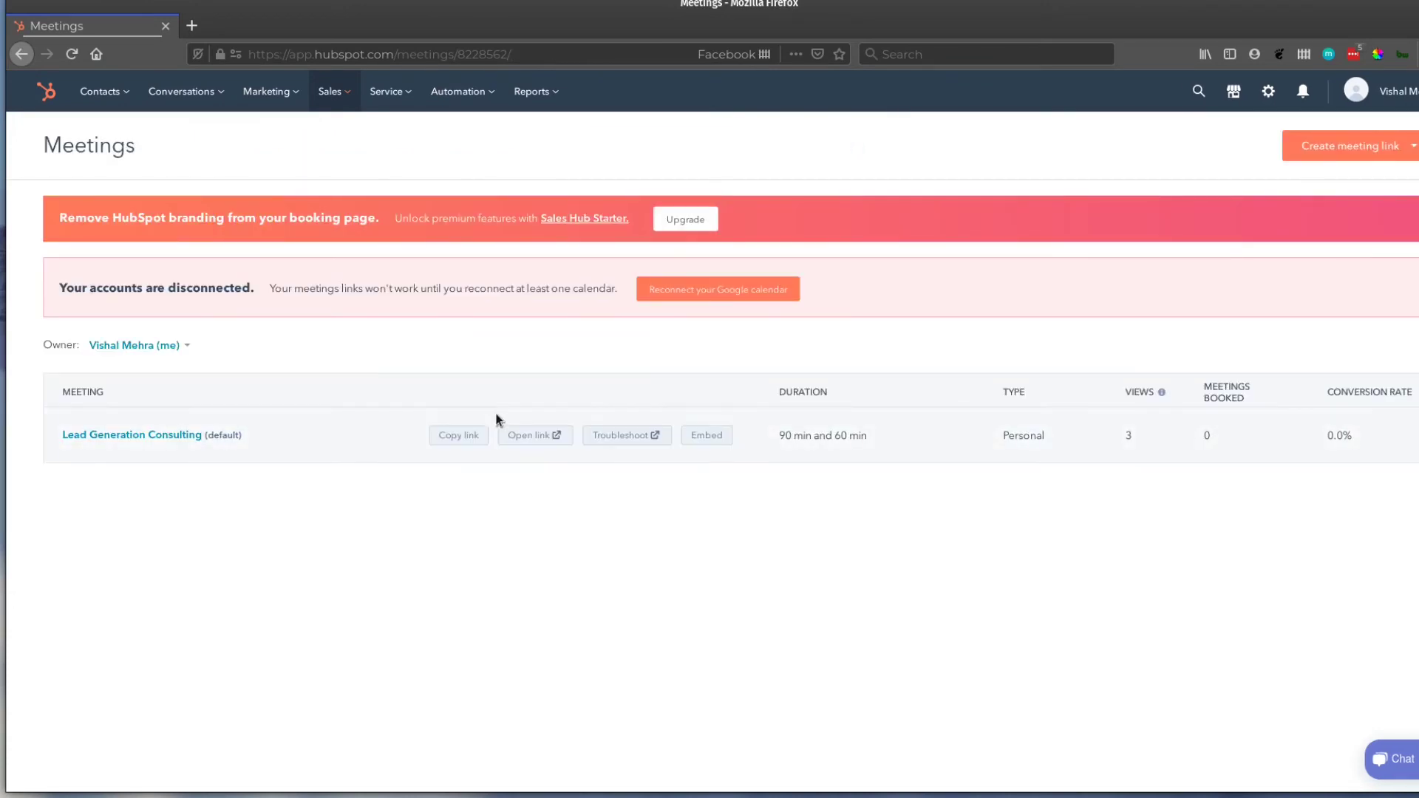
pyautogui.click(532, 442)
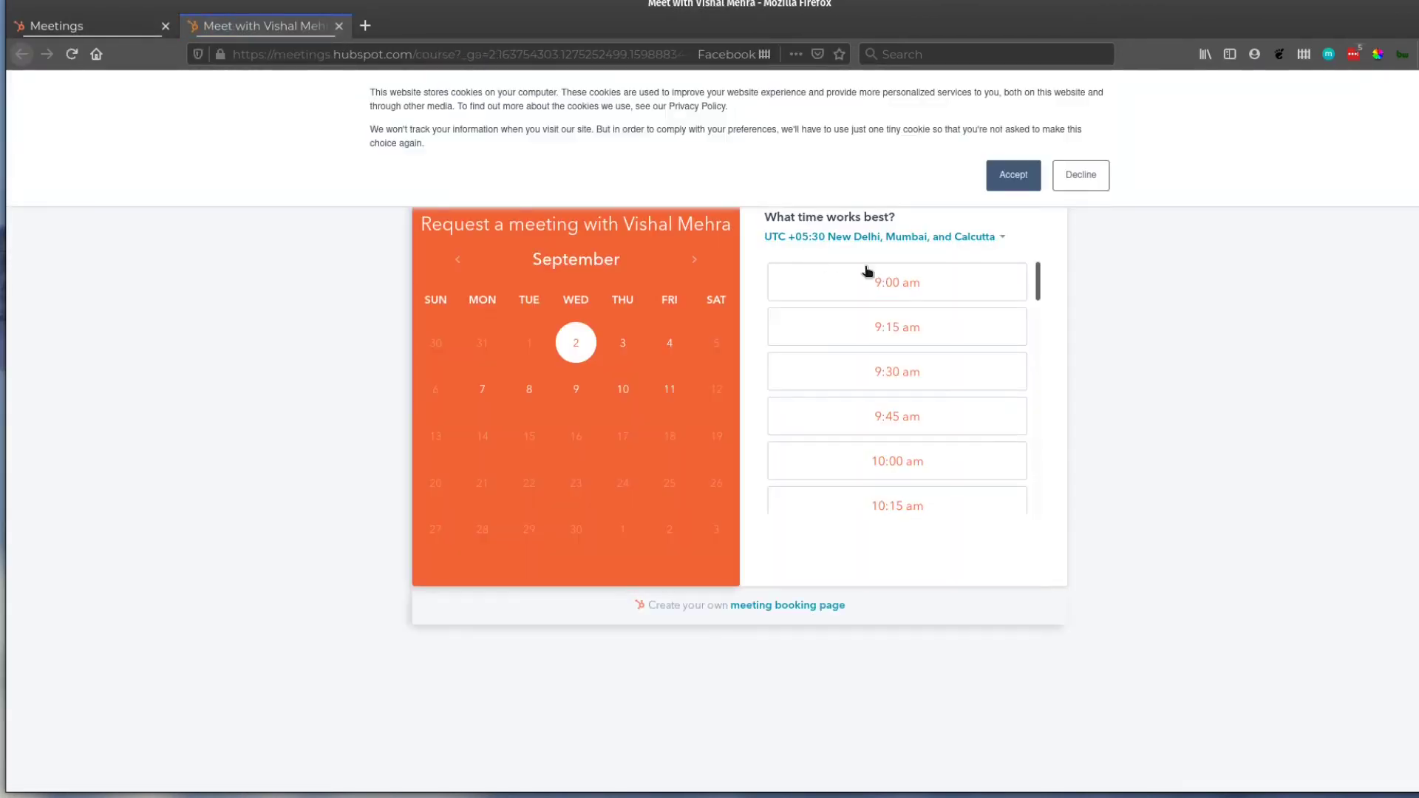
pyautogui.click(1007, 183)
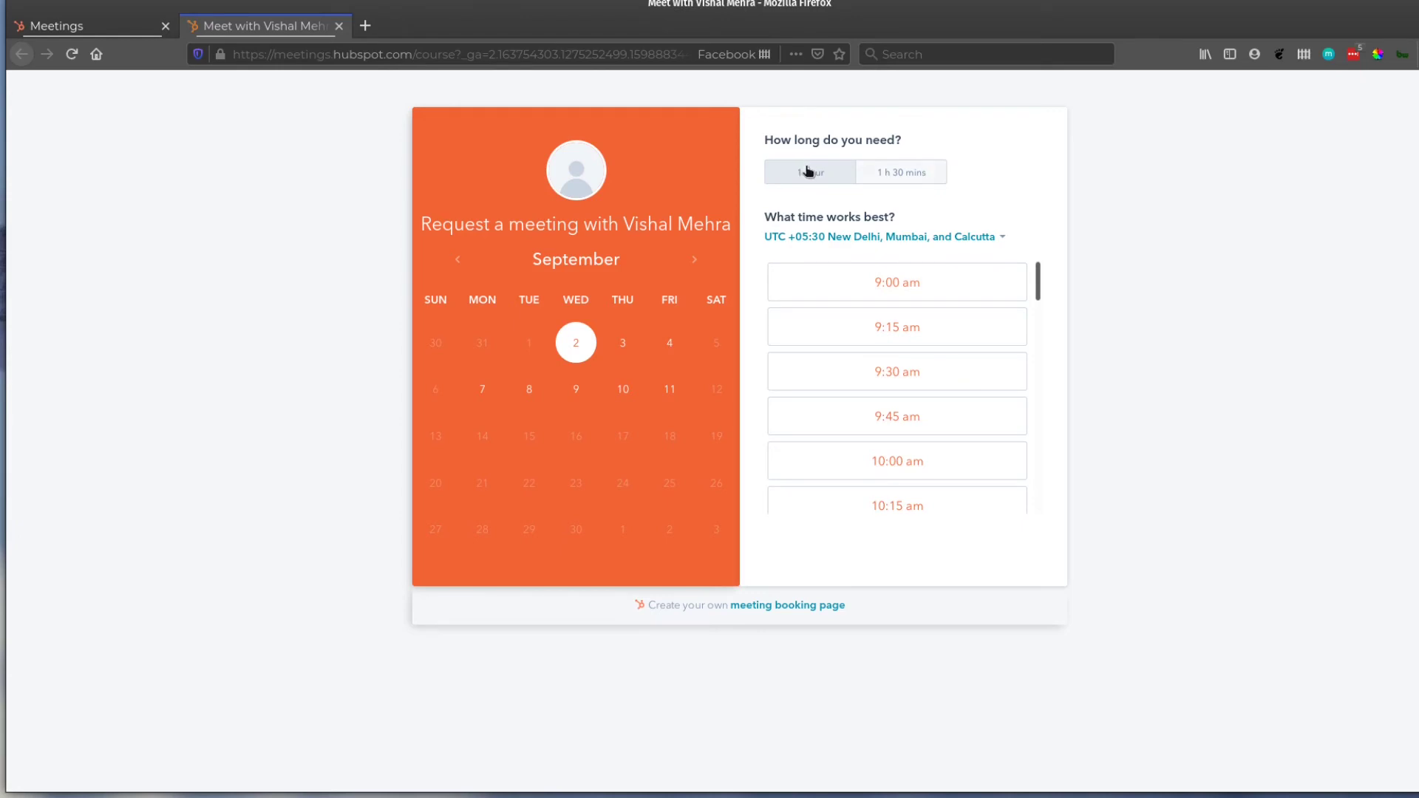
# Step: Preview the meeting request form for a 1 h 30 mins slot at 9:15 am, then go back to the meetings list
pyautogui.click(880, 177)
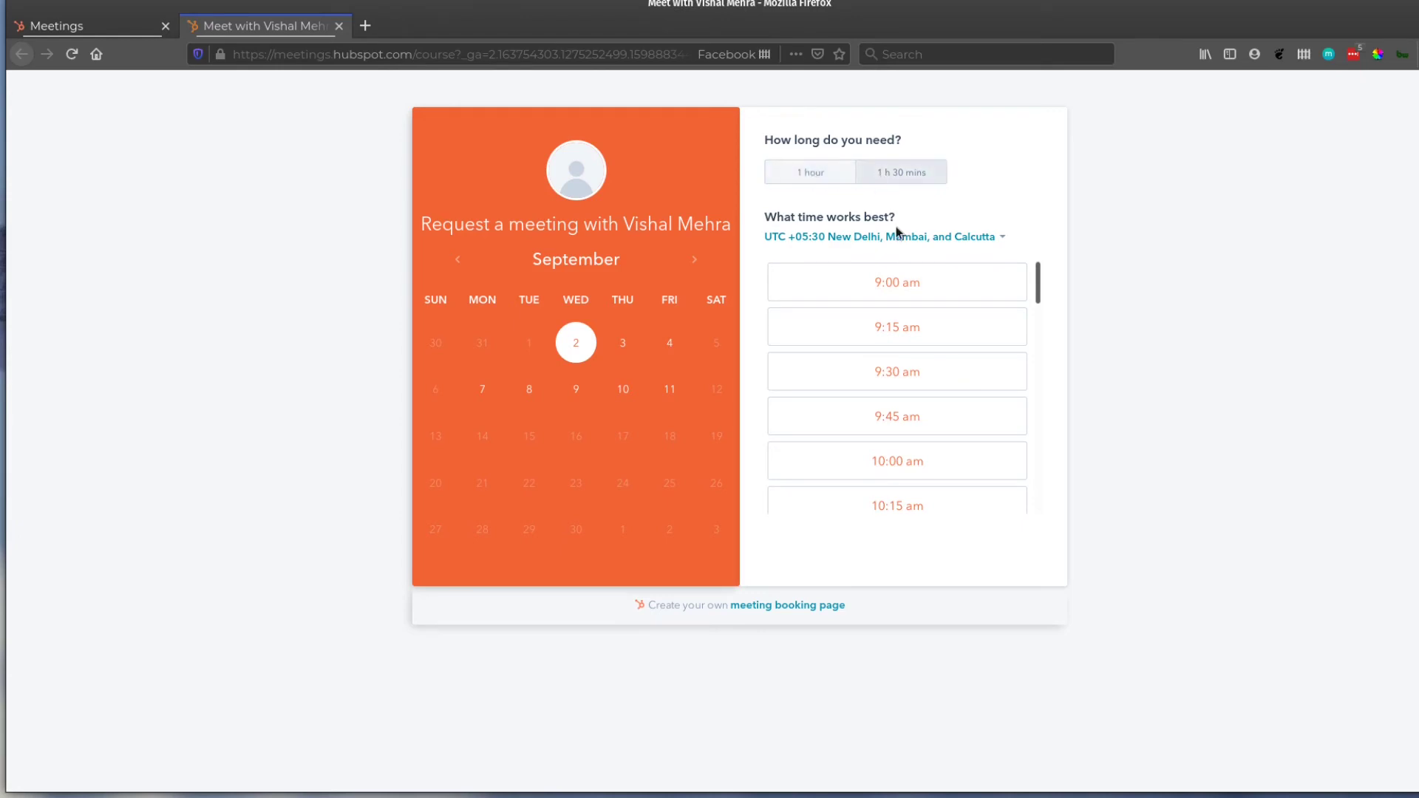
pyautogui.click(912, 326)
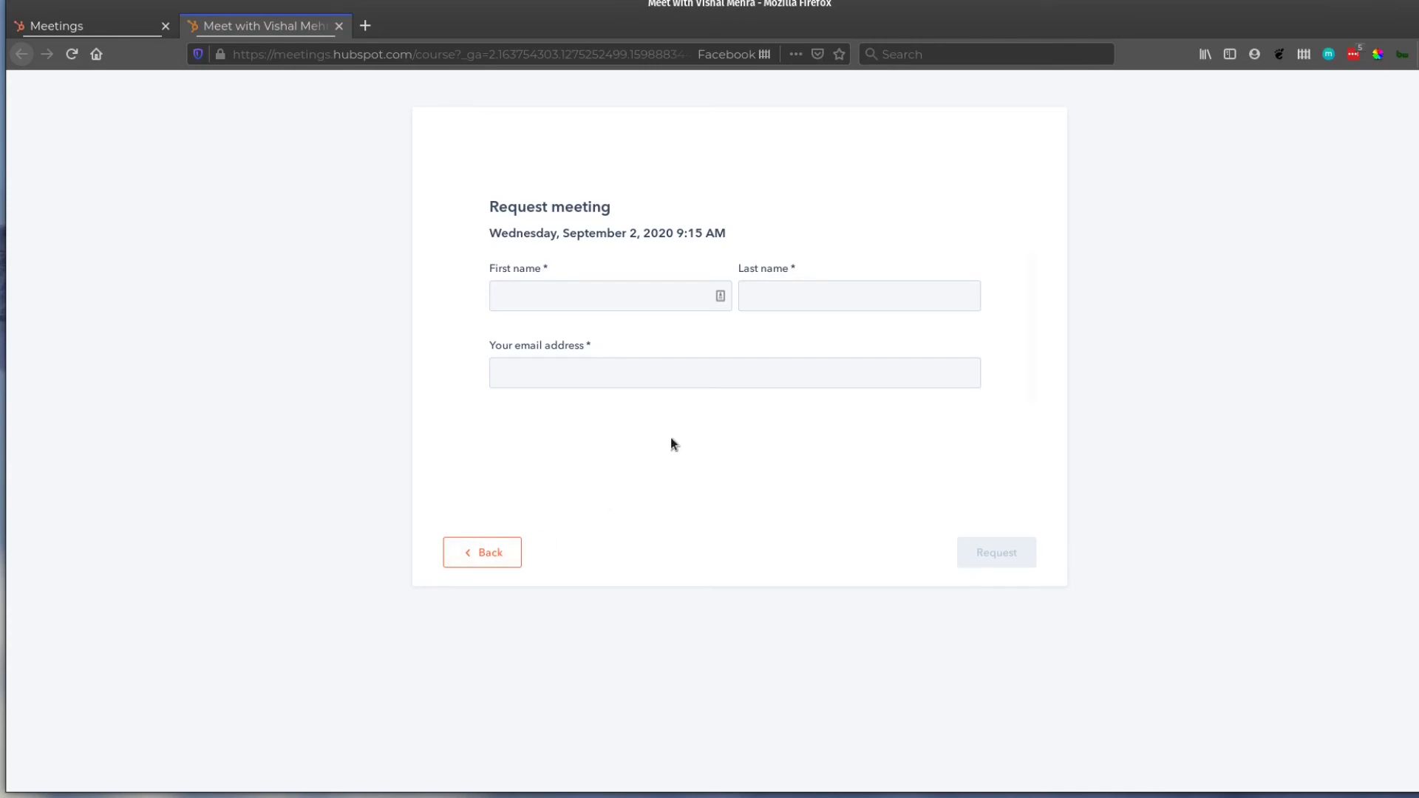
pyautogui.click(473, 559)
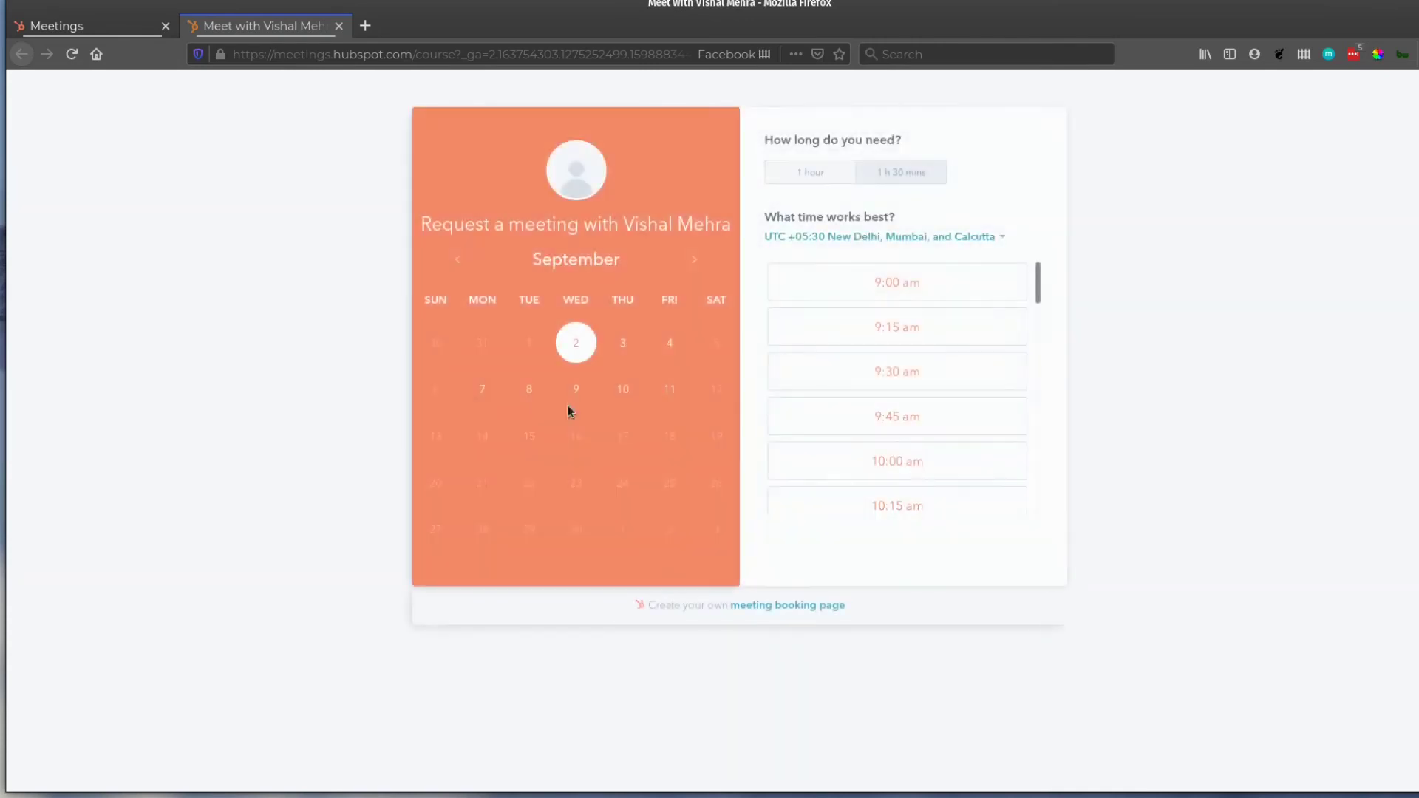
pyautogui.hotkey('ctrl', 'pageup')
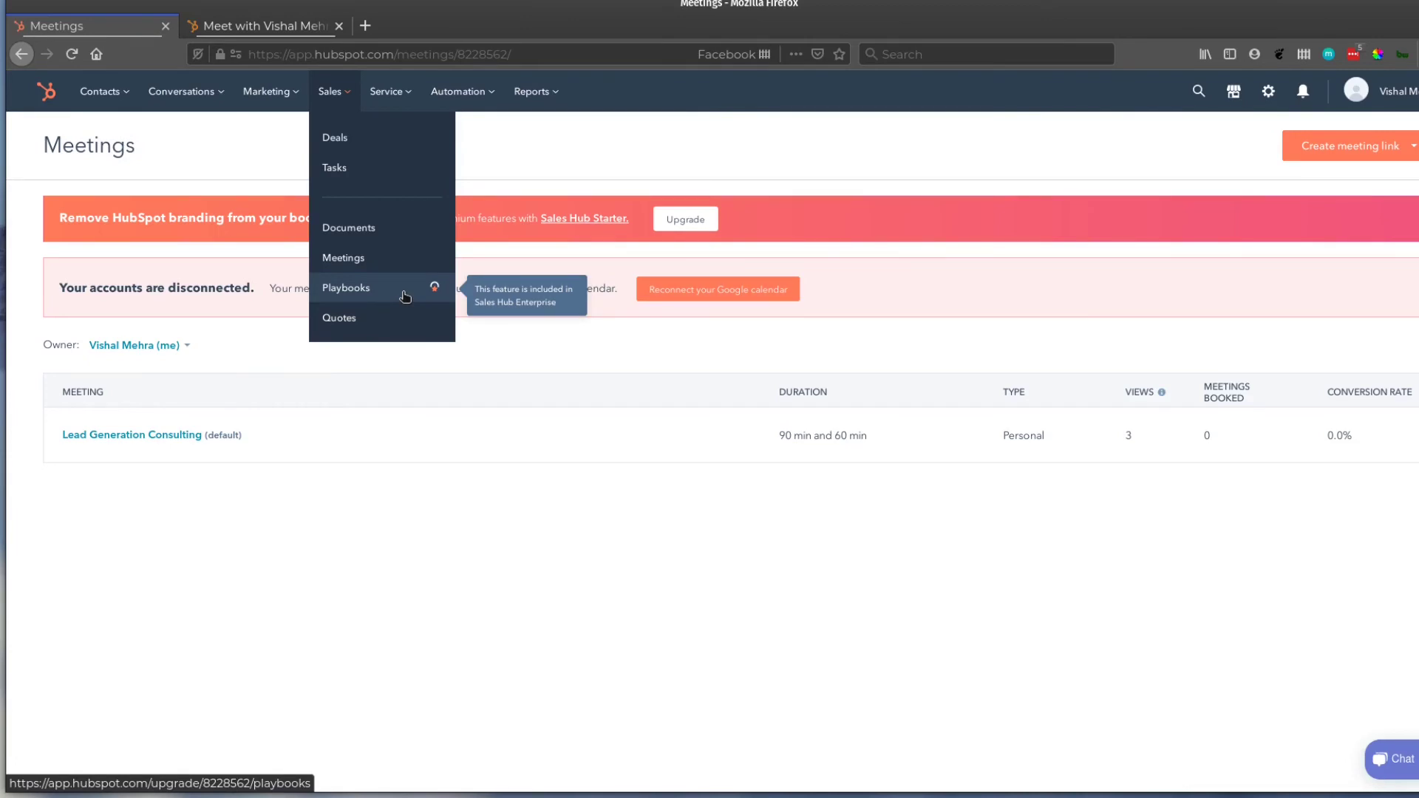
# Step: Create a new sales quote associated with the deal Contract for ABCD and continue to the quote details
pyautogui.click(375, 319)
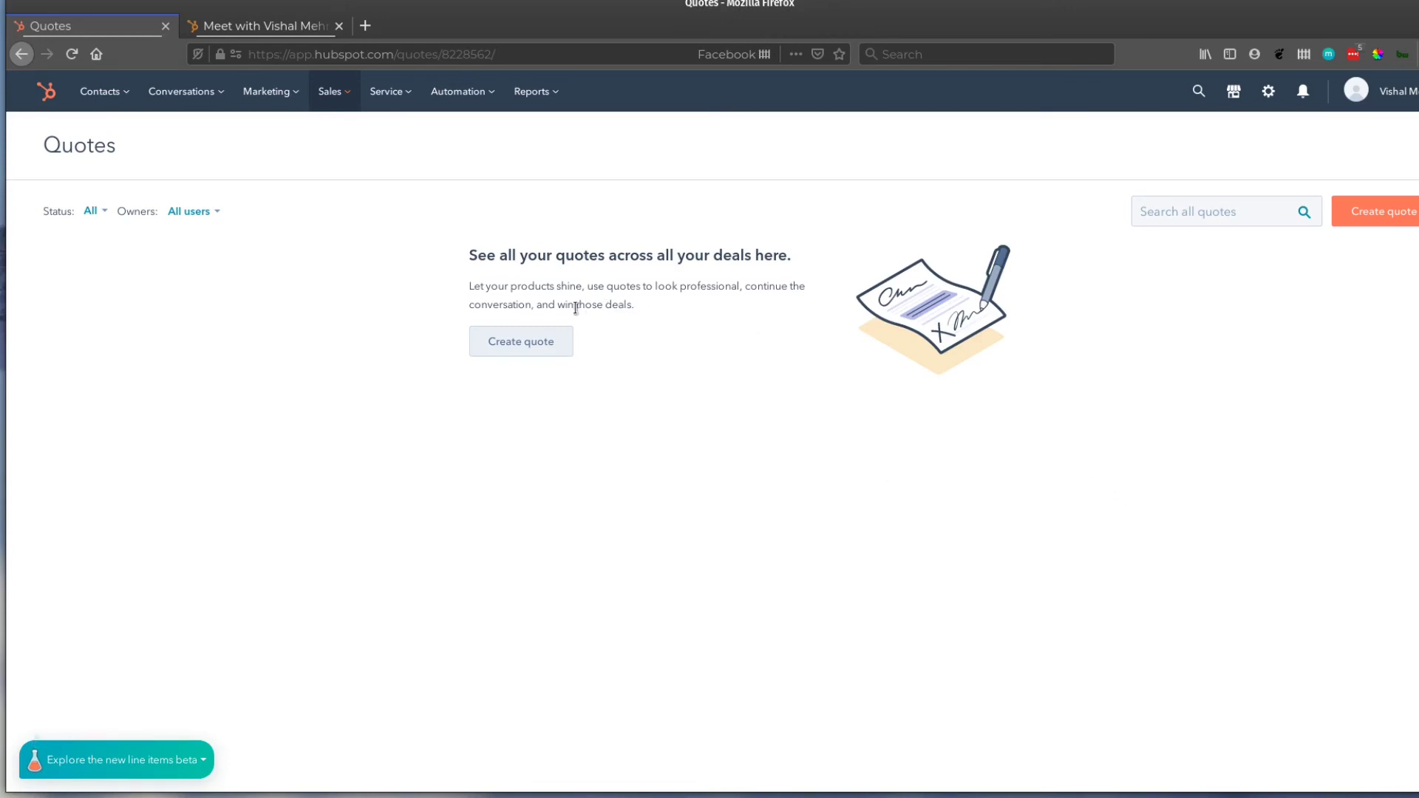
pyautogui.click(528, 342)
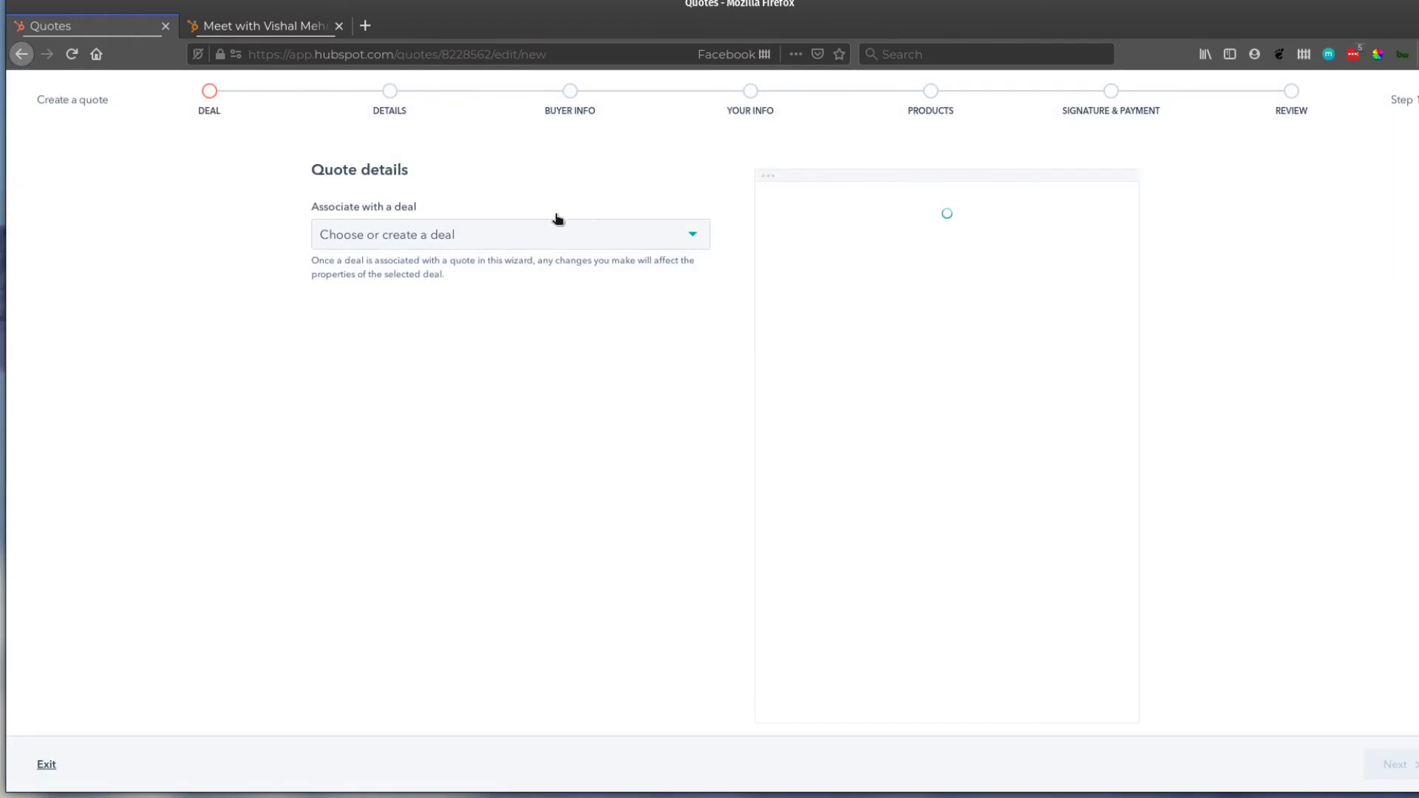
pyautogui.click(521, 236)
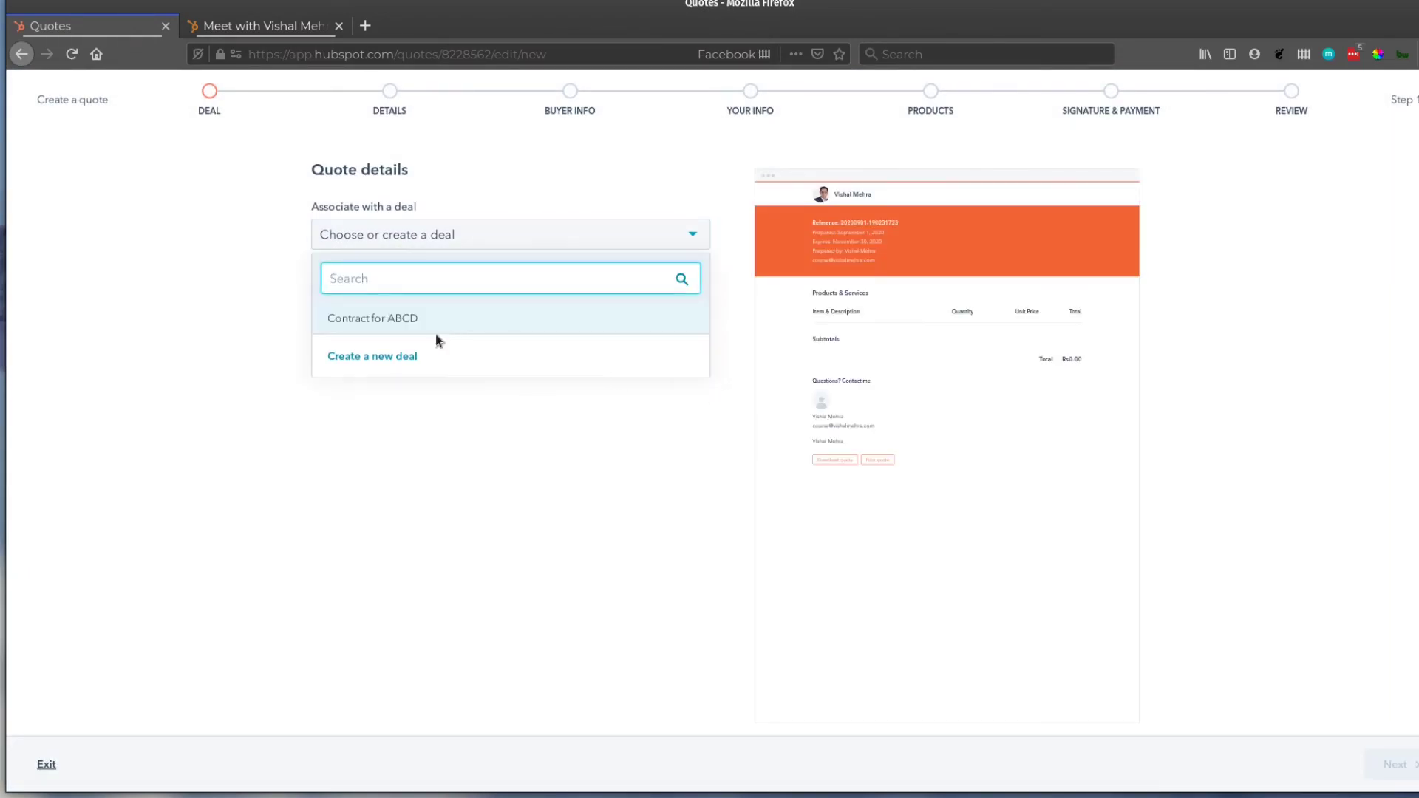
pyautogui.click(395, 329)
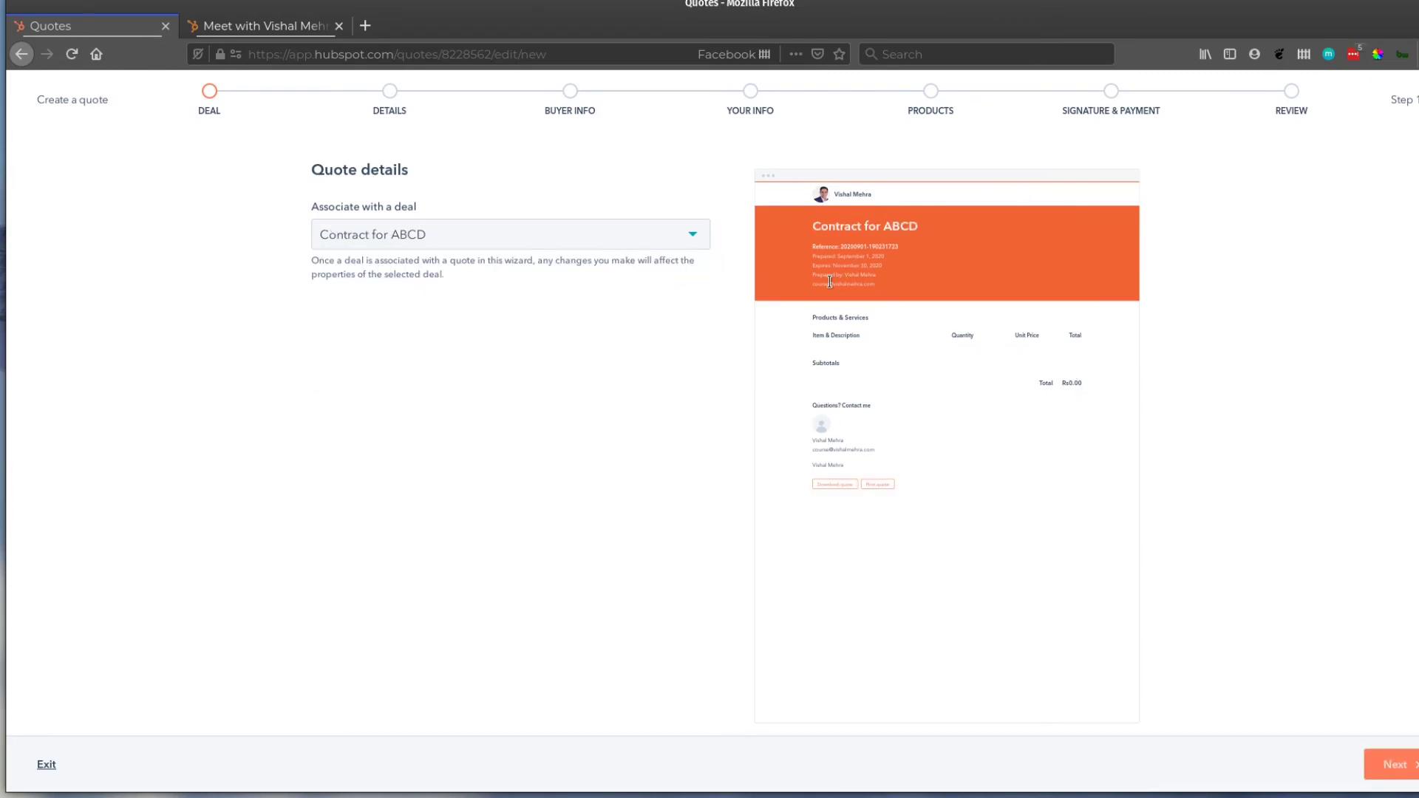
pyautogui.click(1393, 764)
# Step: Set the quote template to Template 2 - Basic and select the quote name for editing
pyautogui.click(475, 241)
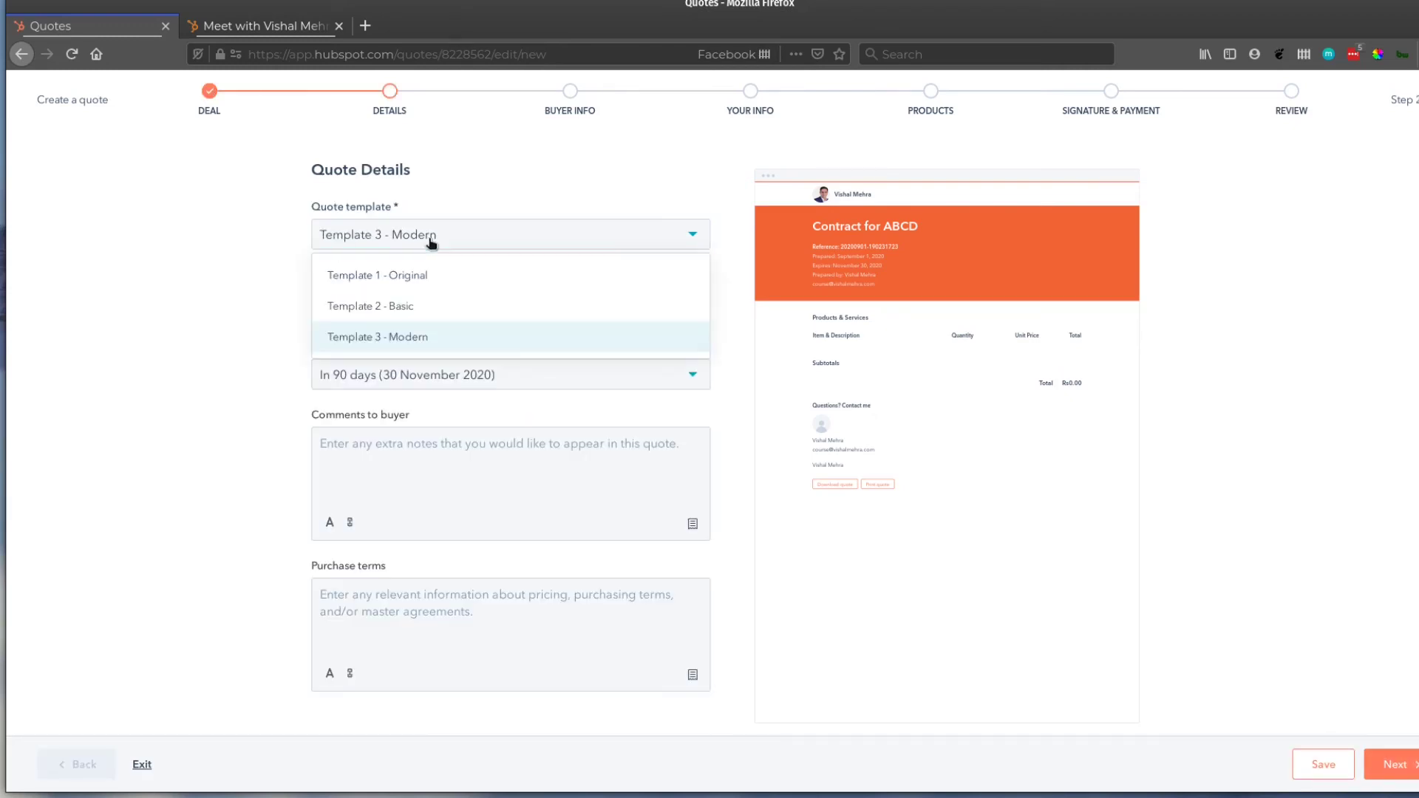
pyautogui.click(450, 299)
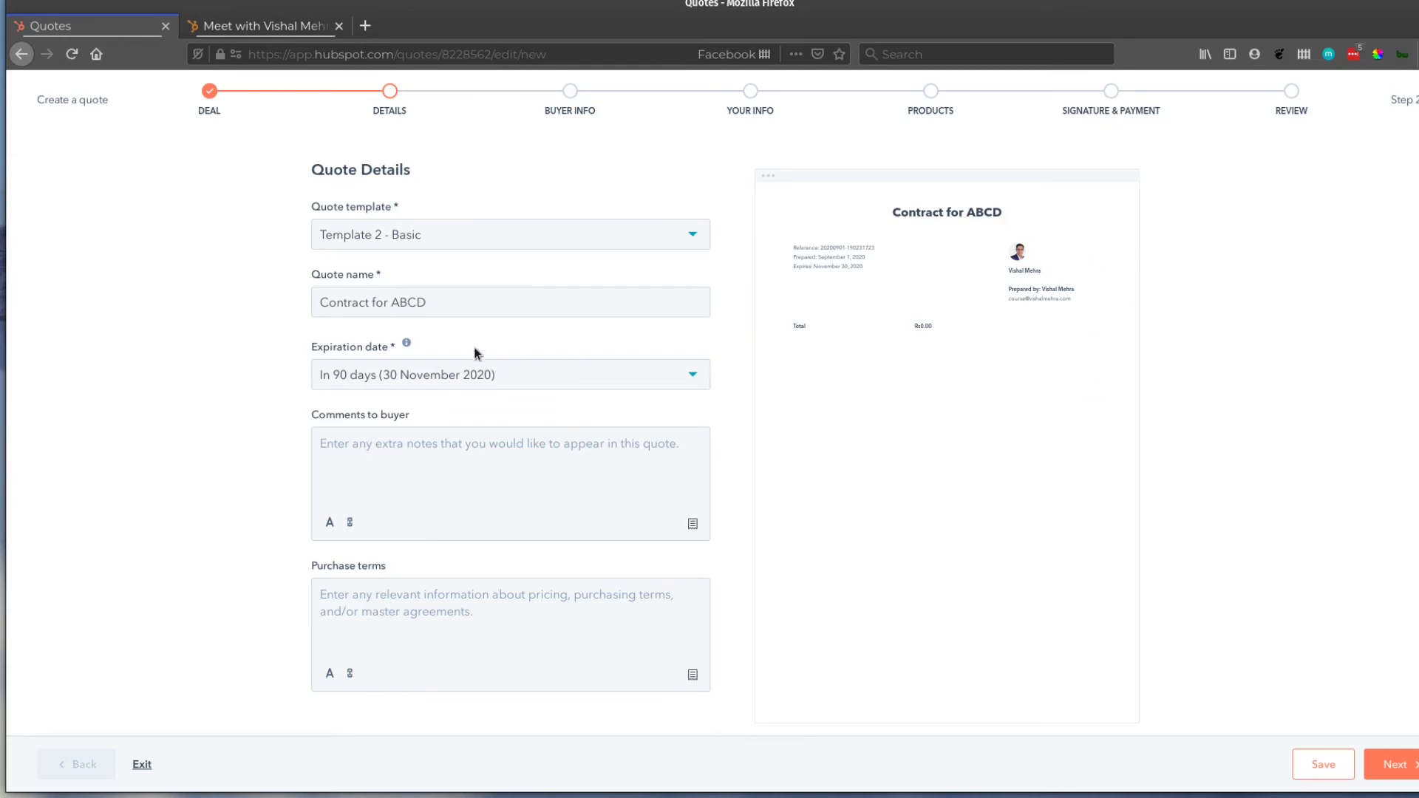
pyautogui.tripleClick(482, 299)
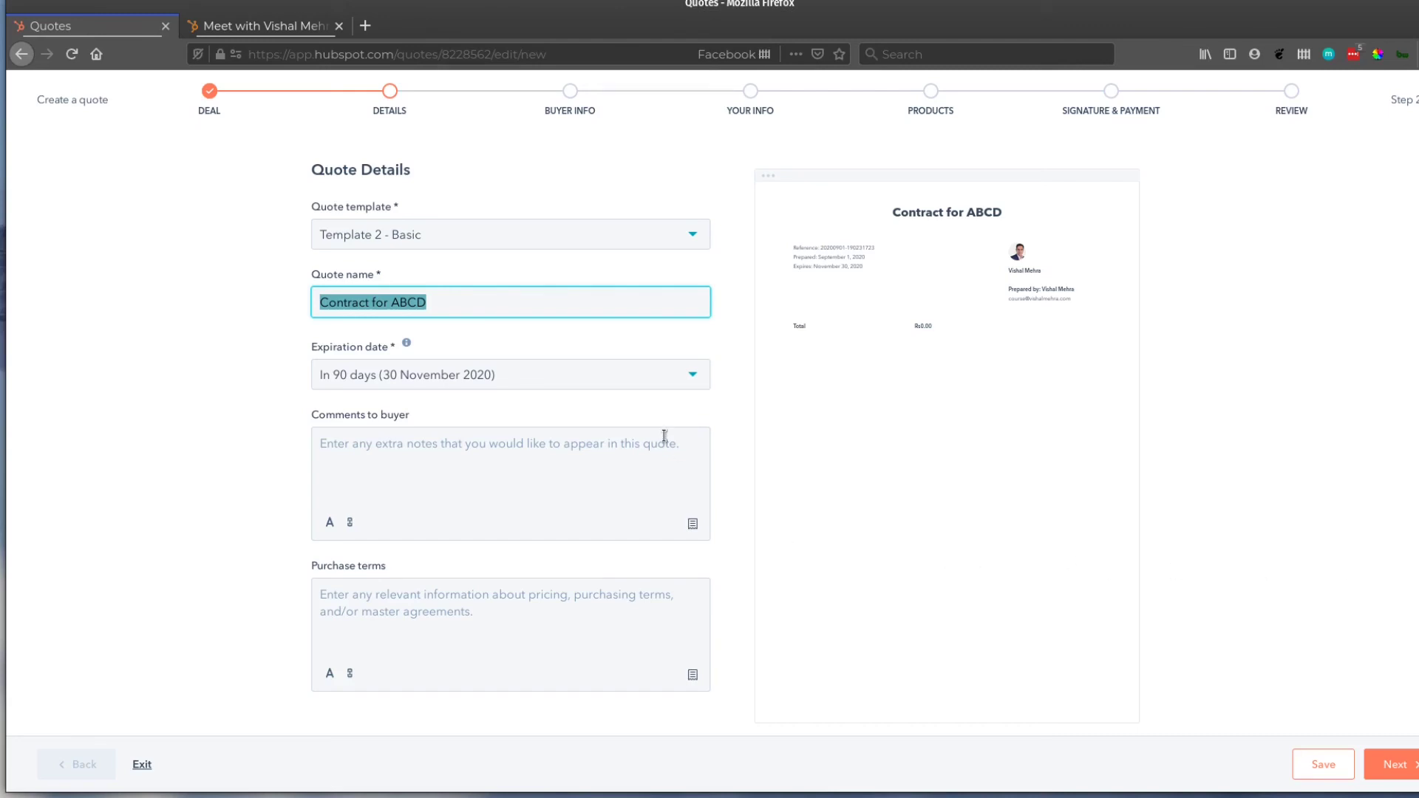
# Step: Set a custom quote expiration date of 03/09/2020 and open the comments to buyer for editing
pyautogui.click(526, 382)
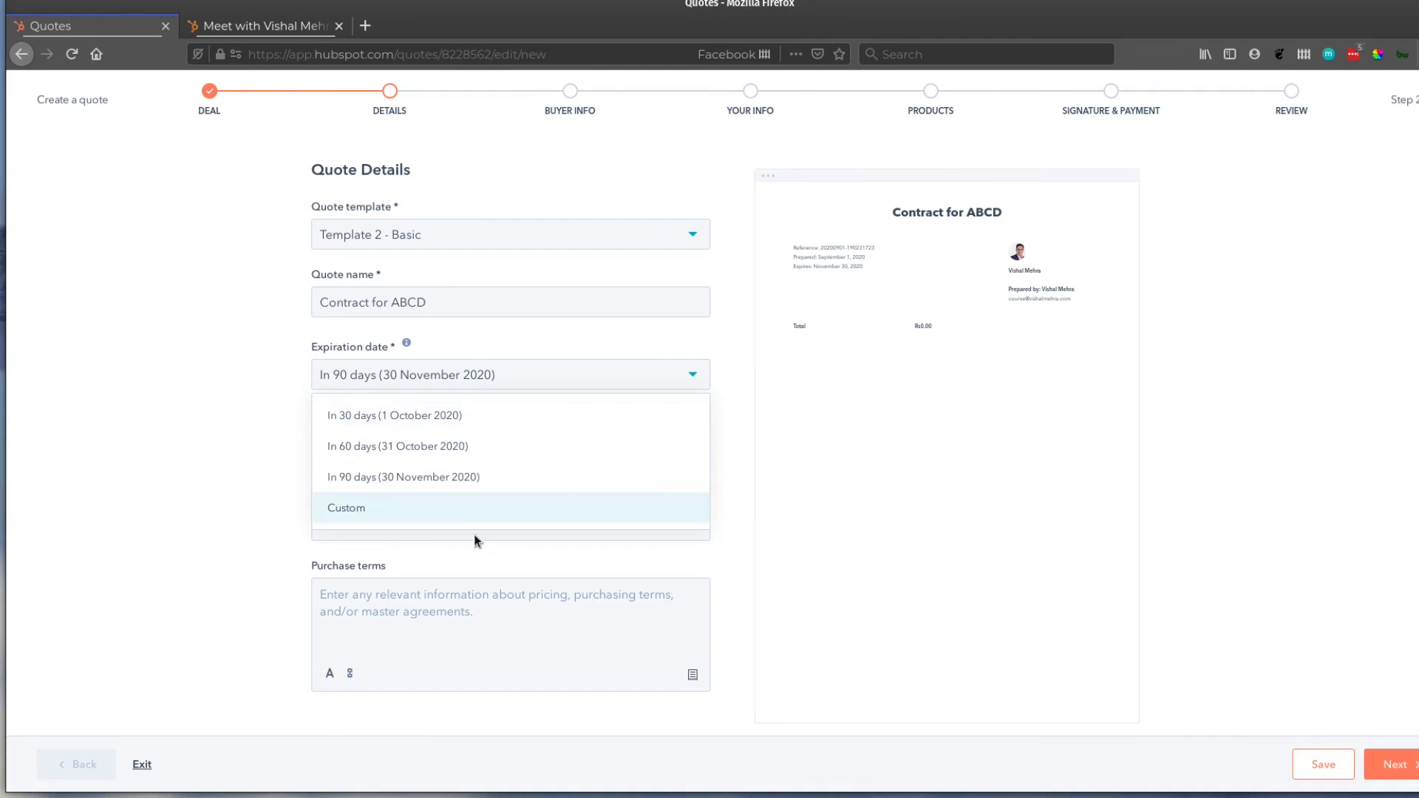
pyautogui.click(473, 509)
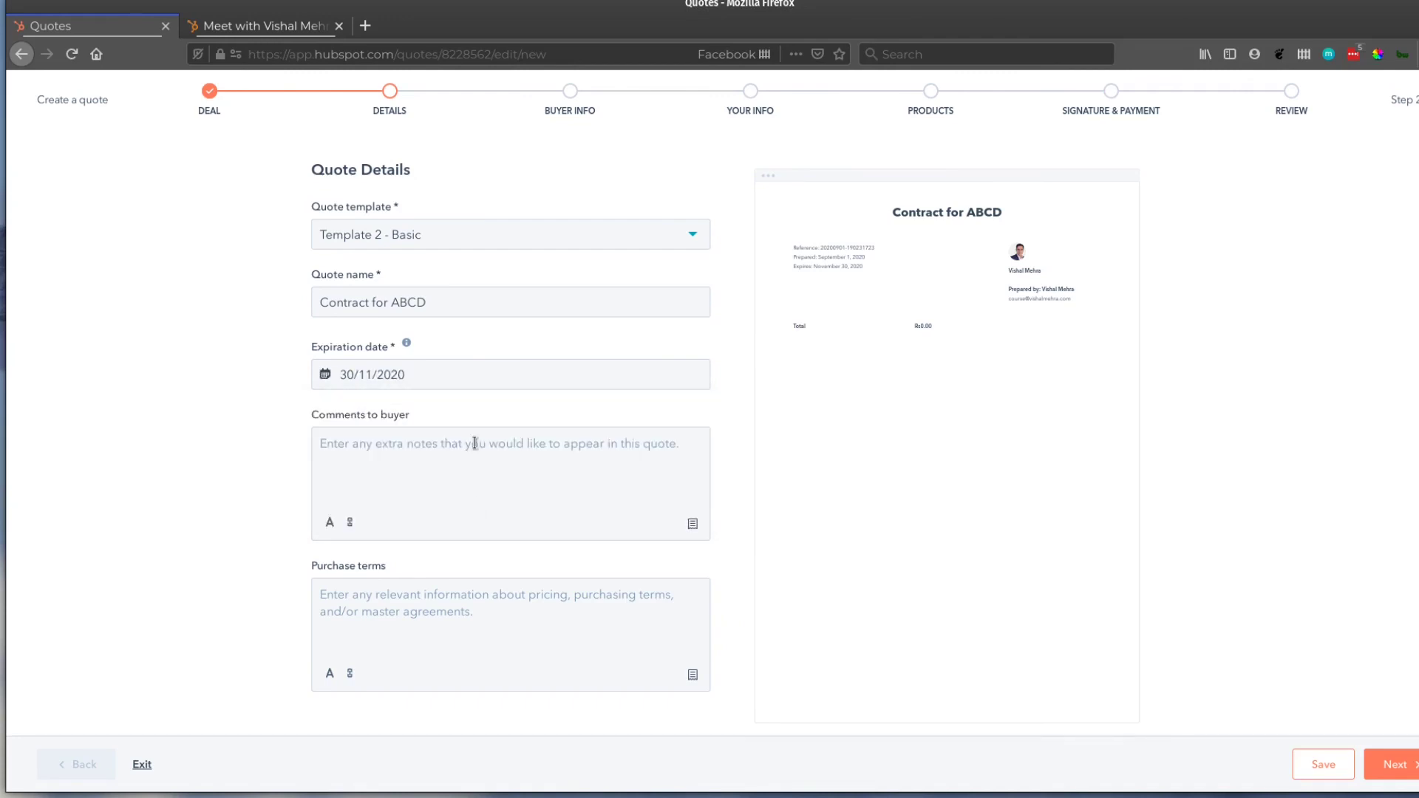
pyautogui.click(473, 368)
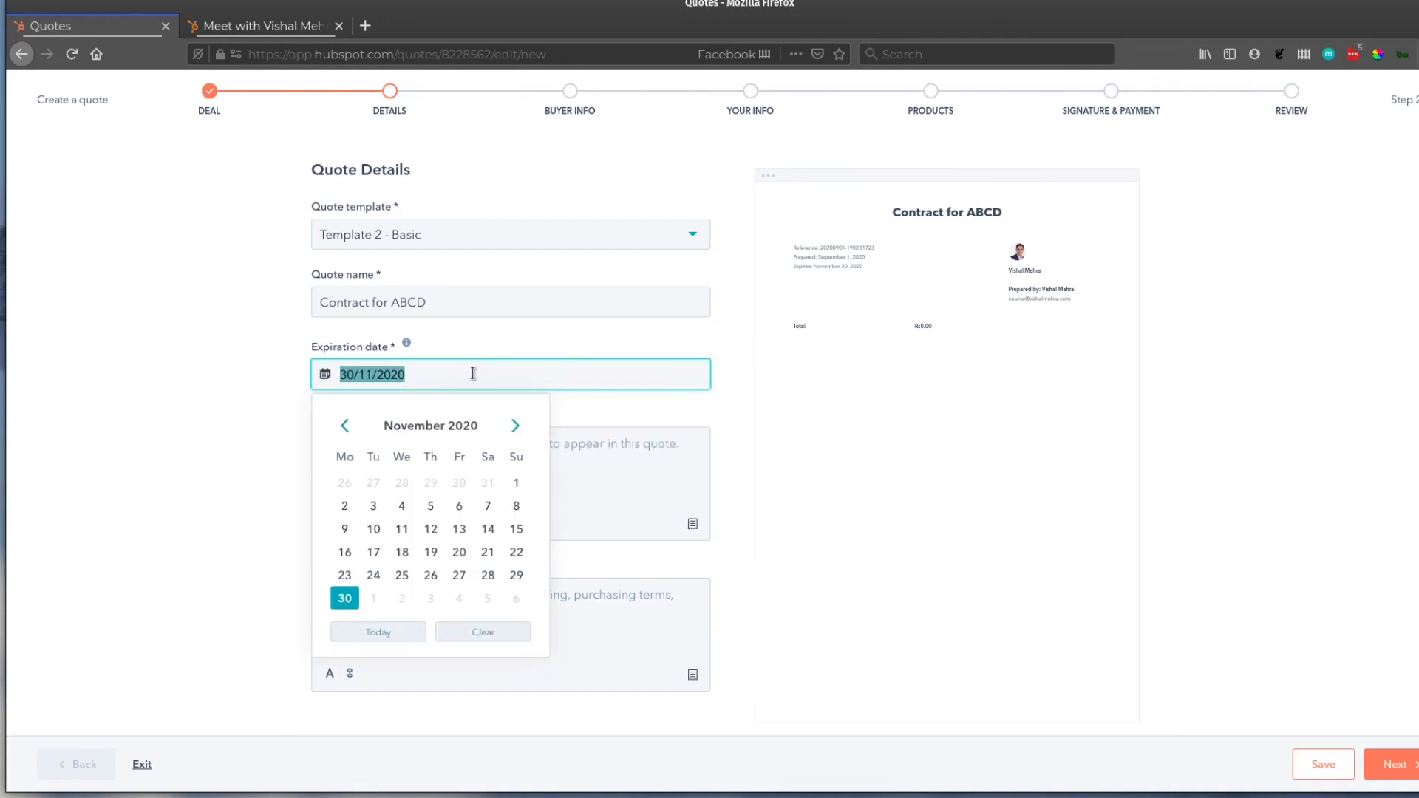
pyautogui.click(345, 427)
pyautogui.click(345, 427)
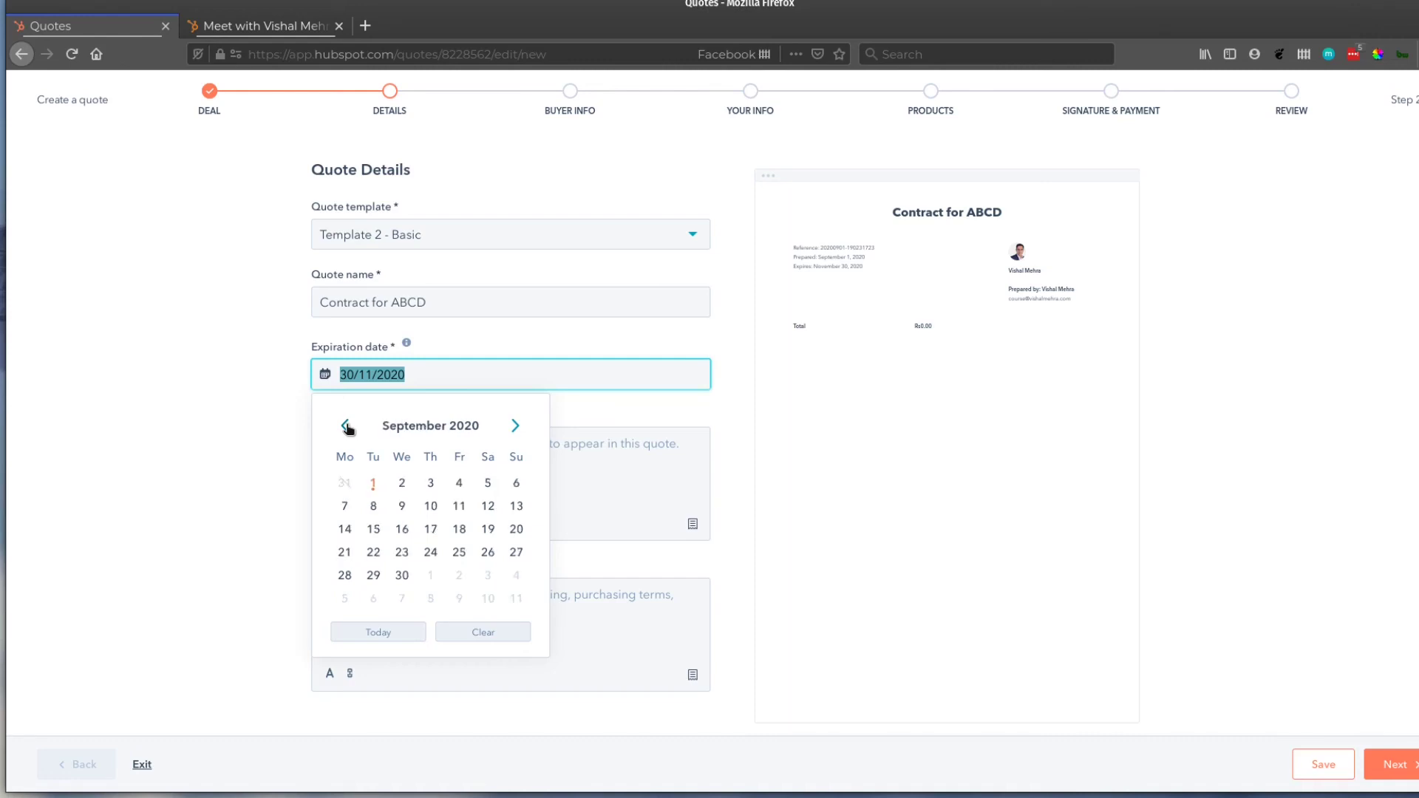
pyautogui.click(427, 485)
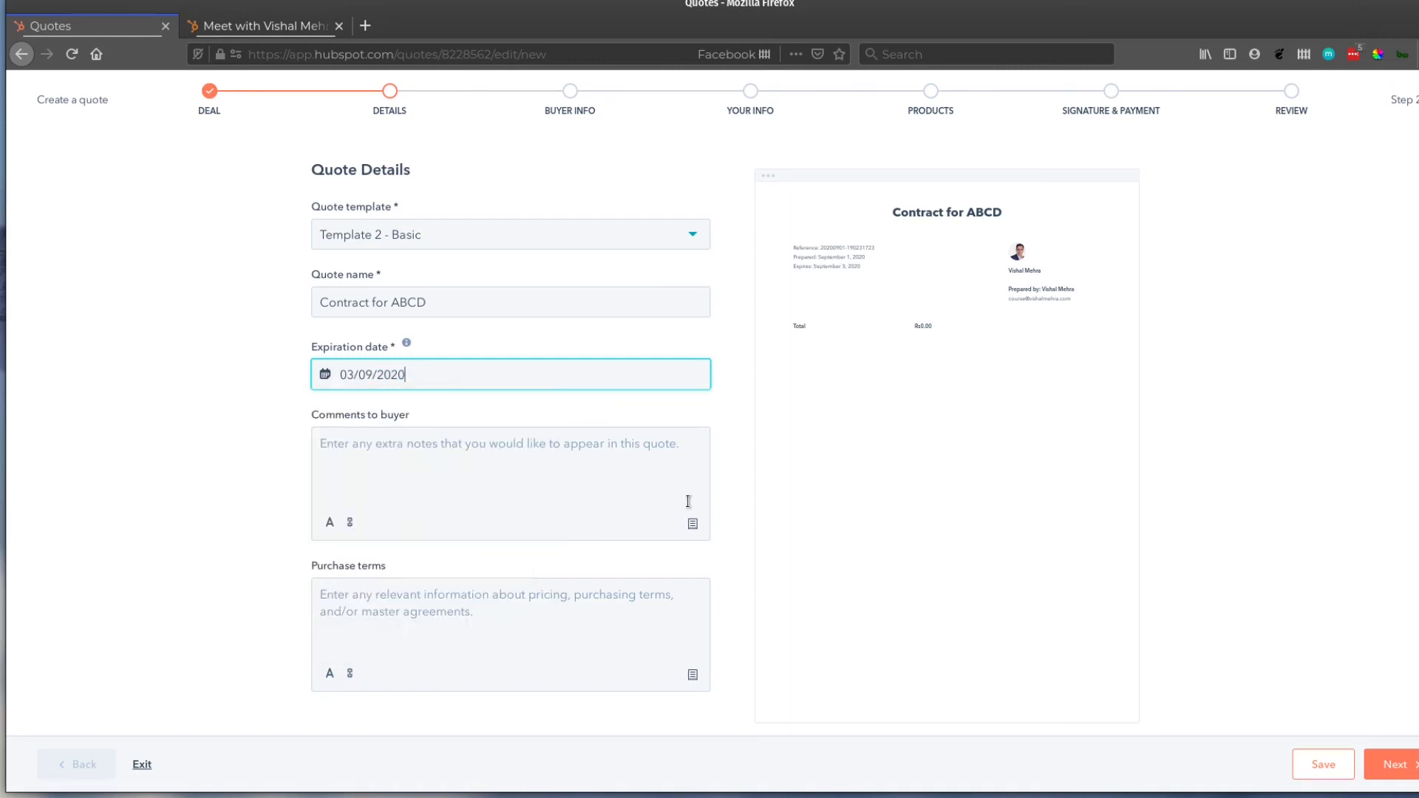
pyautogui.click(541, 456)
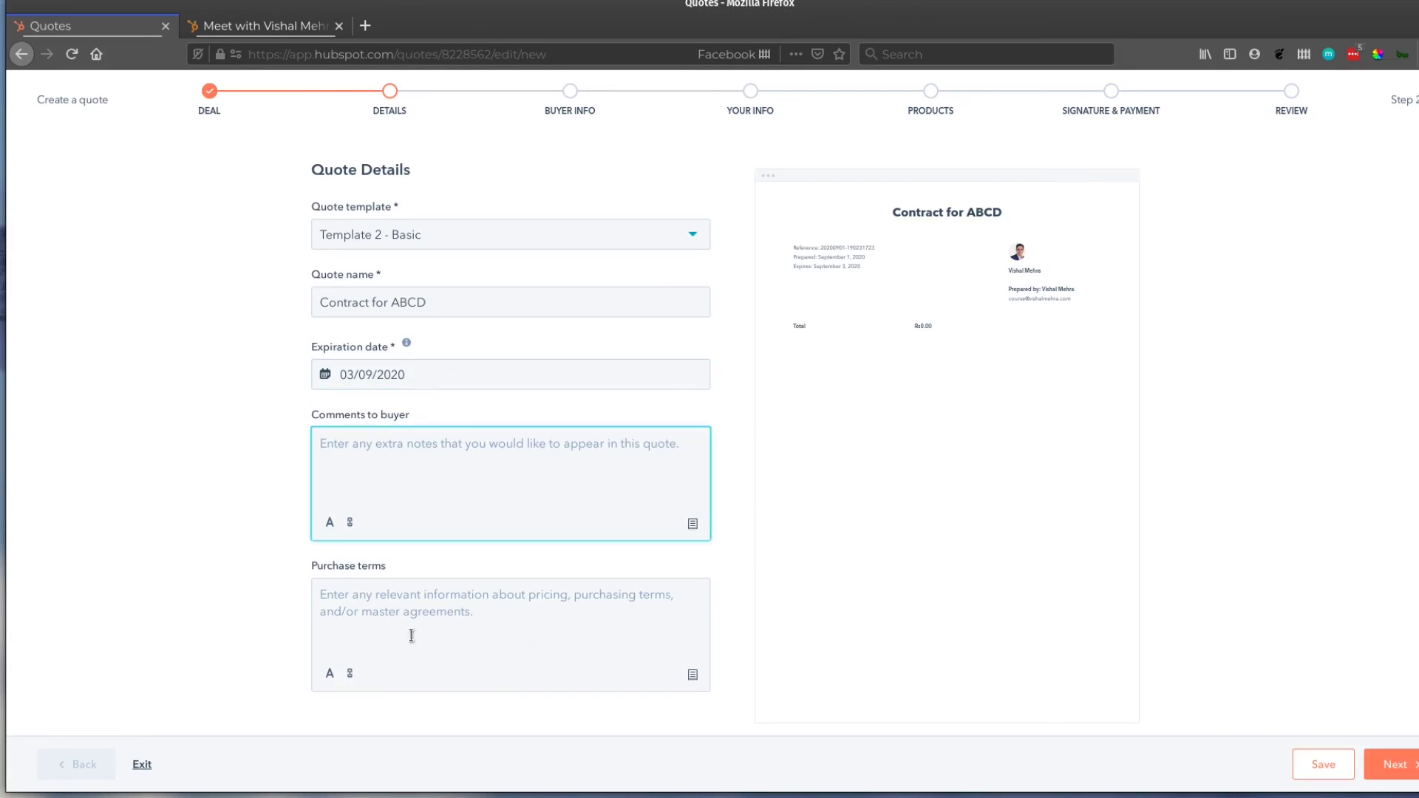
# Step: Continue to the buyer information without adding purchase terms, and add the existing ABCD contact to the quote as buyer
pyautogui.click(396, 605)
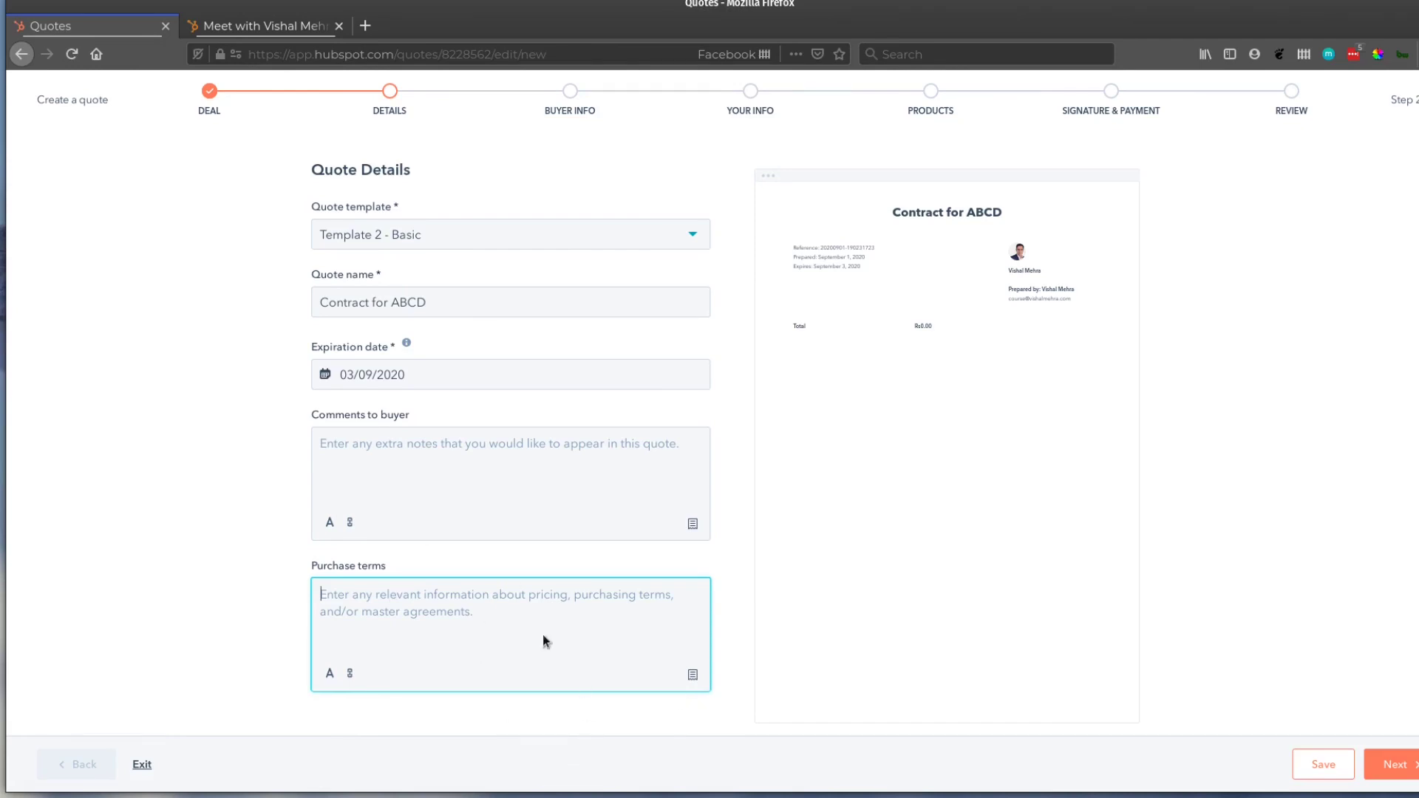
pyautogui.click(1385, 765)
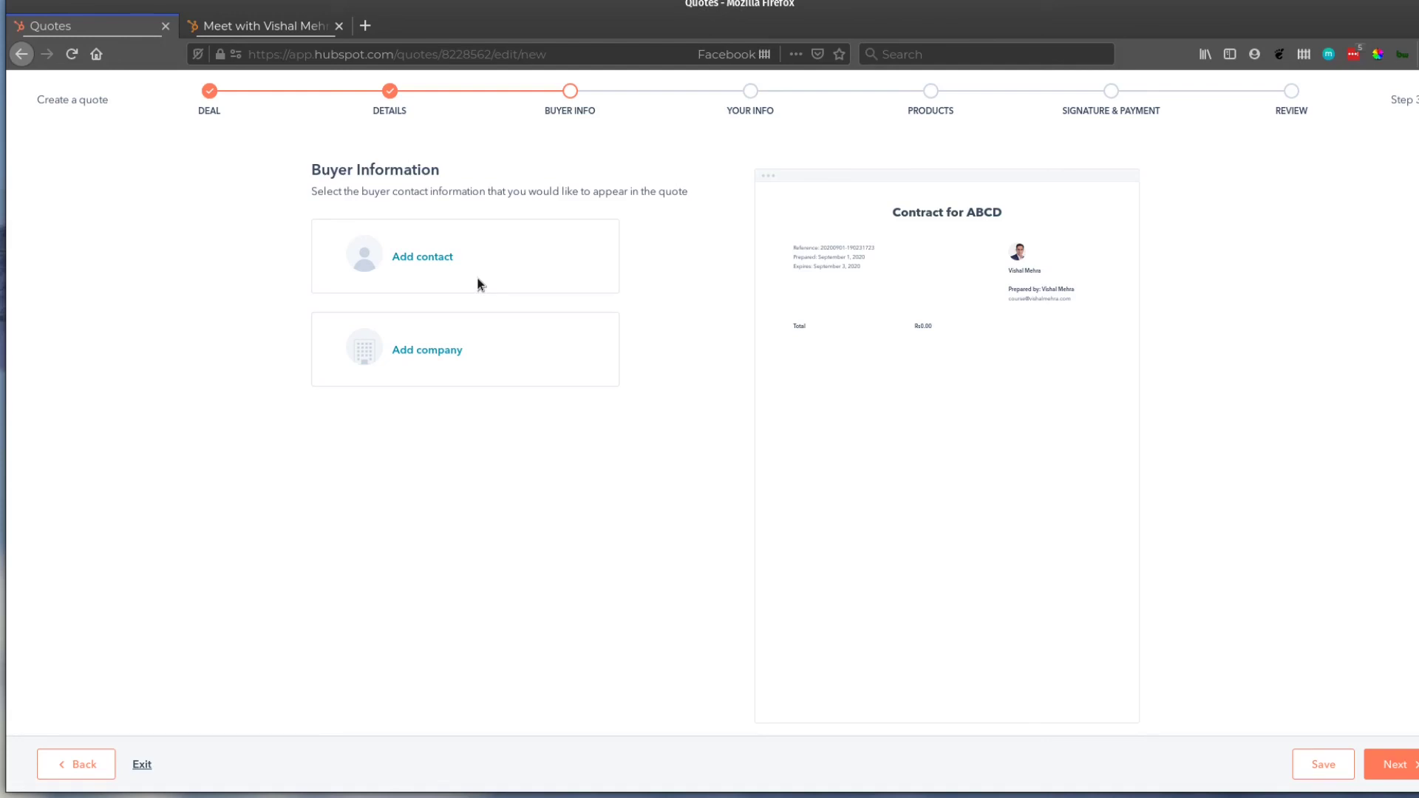
pyautogui.click(433, 257)
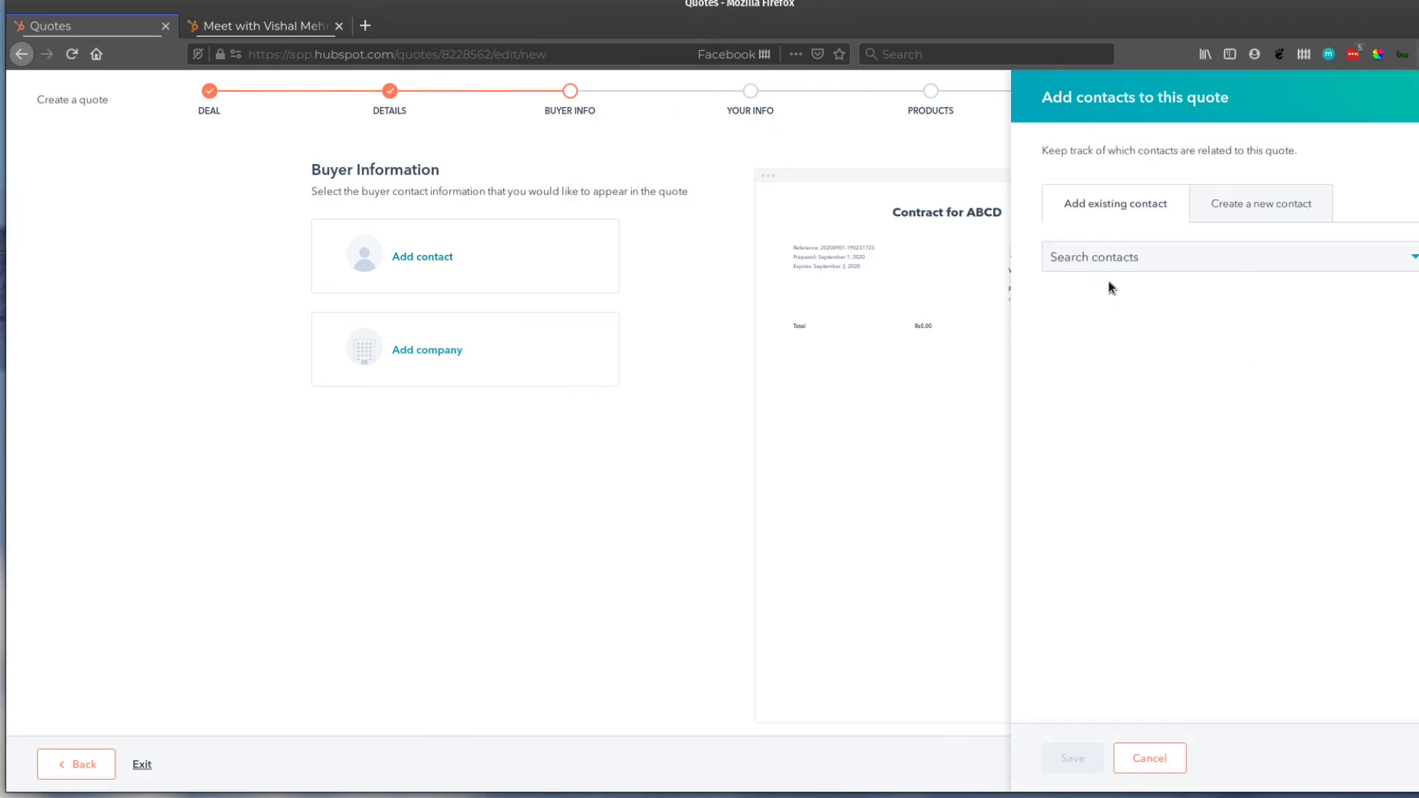
pyautogui.click(1171, 261)
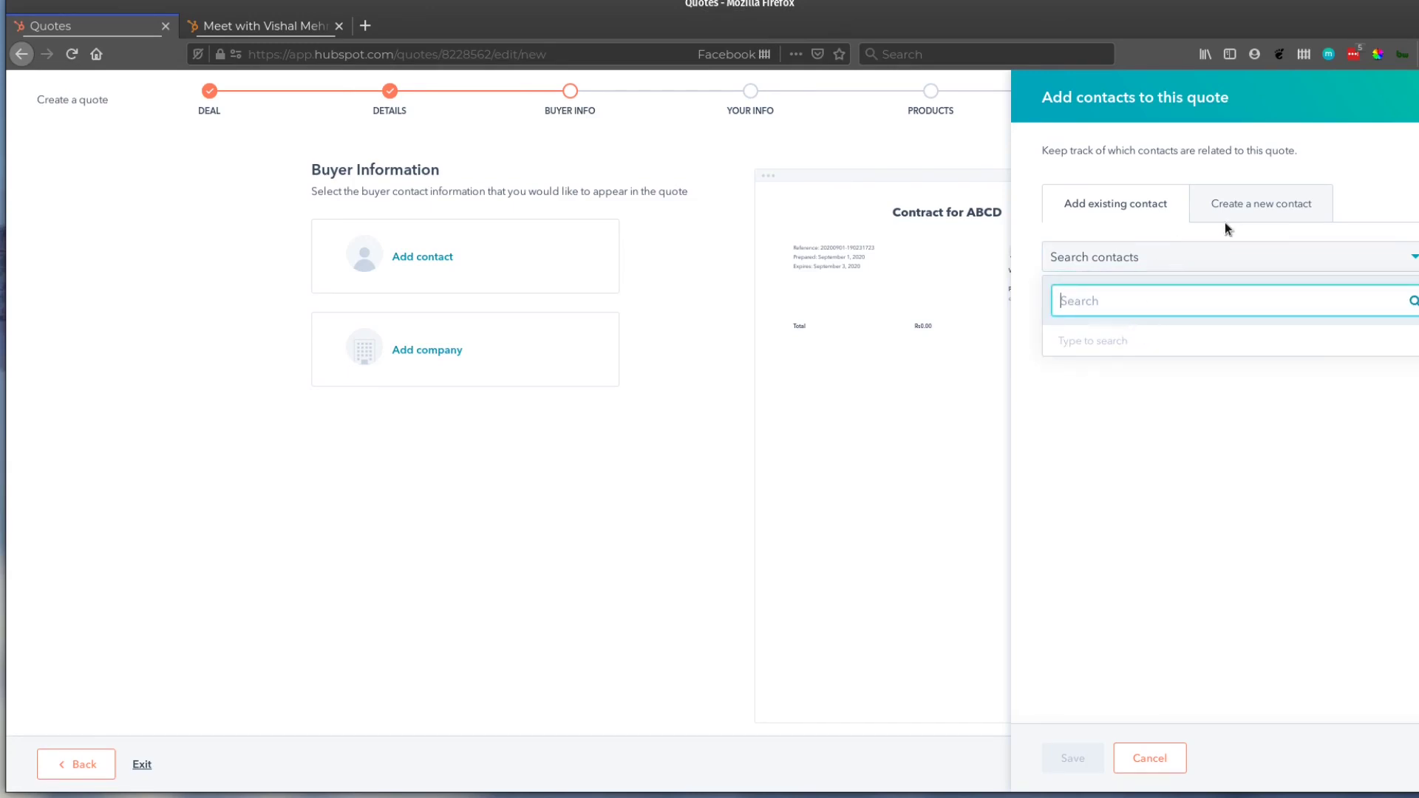
pyautogui.write('James')
pyautogui.click(1081, 371)
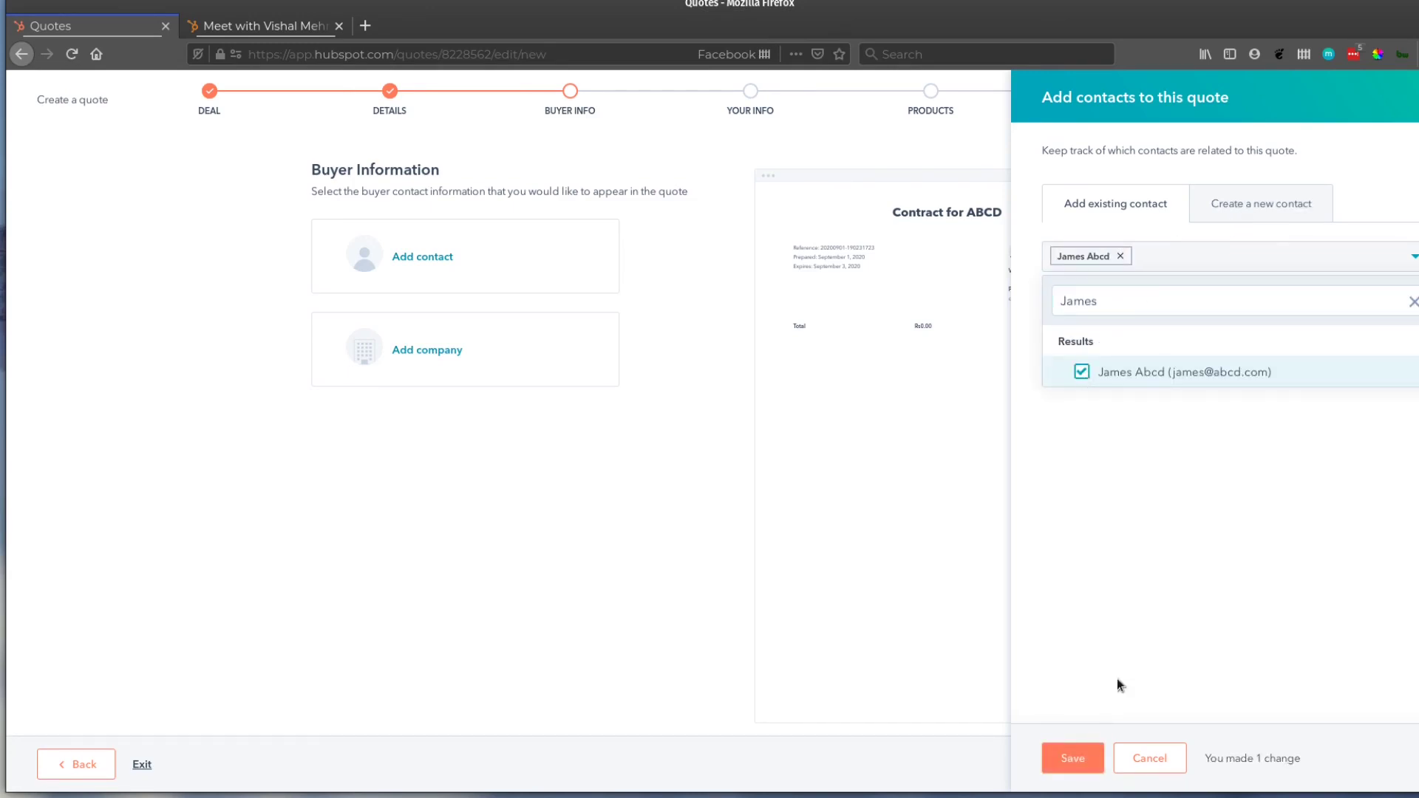
pyautogui.click(1075, 759)
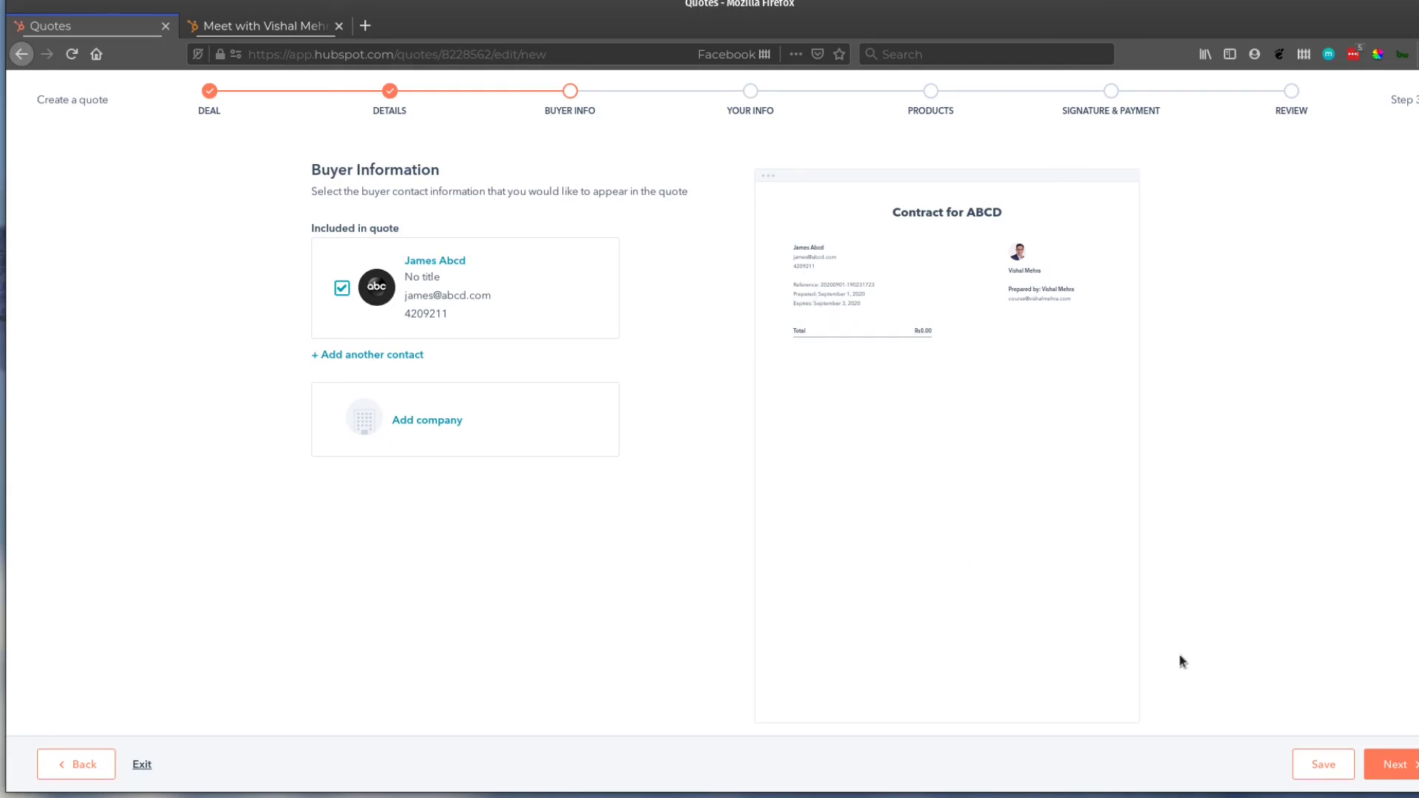
# Step: Accept the default seller and company information, continue to the products, and check the blank product form without adding a product
pyautogui.click(1396, 773)
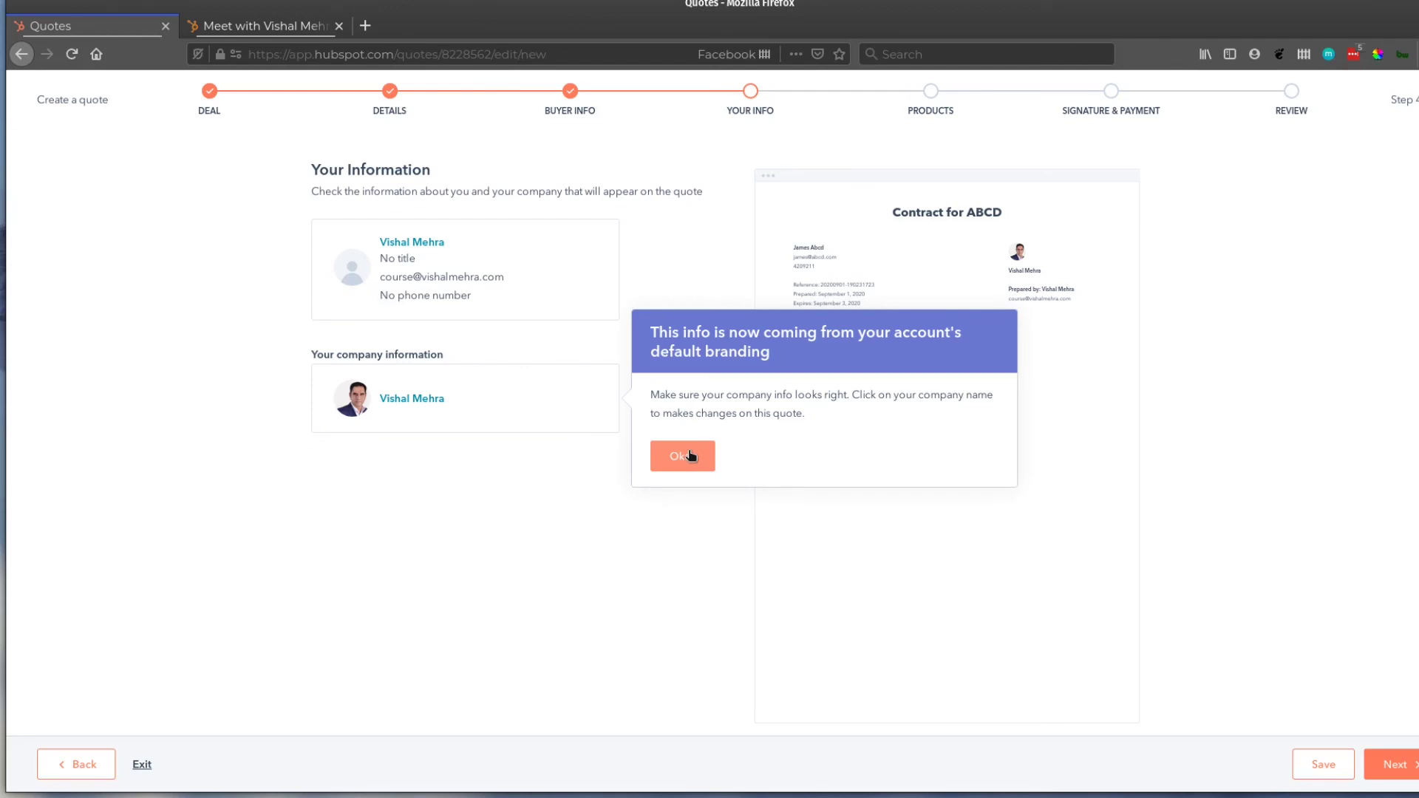
pyautogui.click(689, 456)
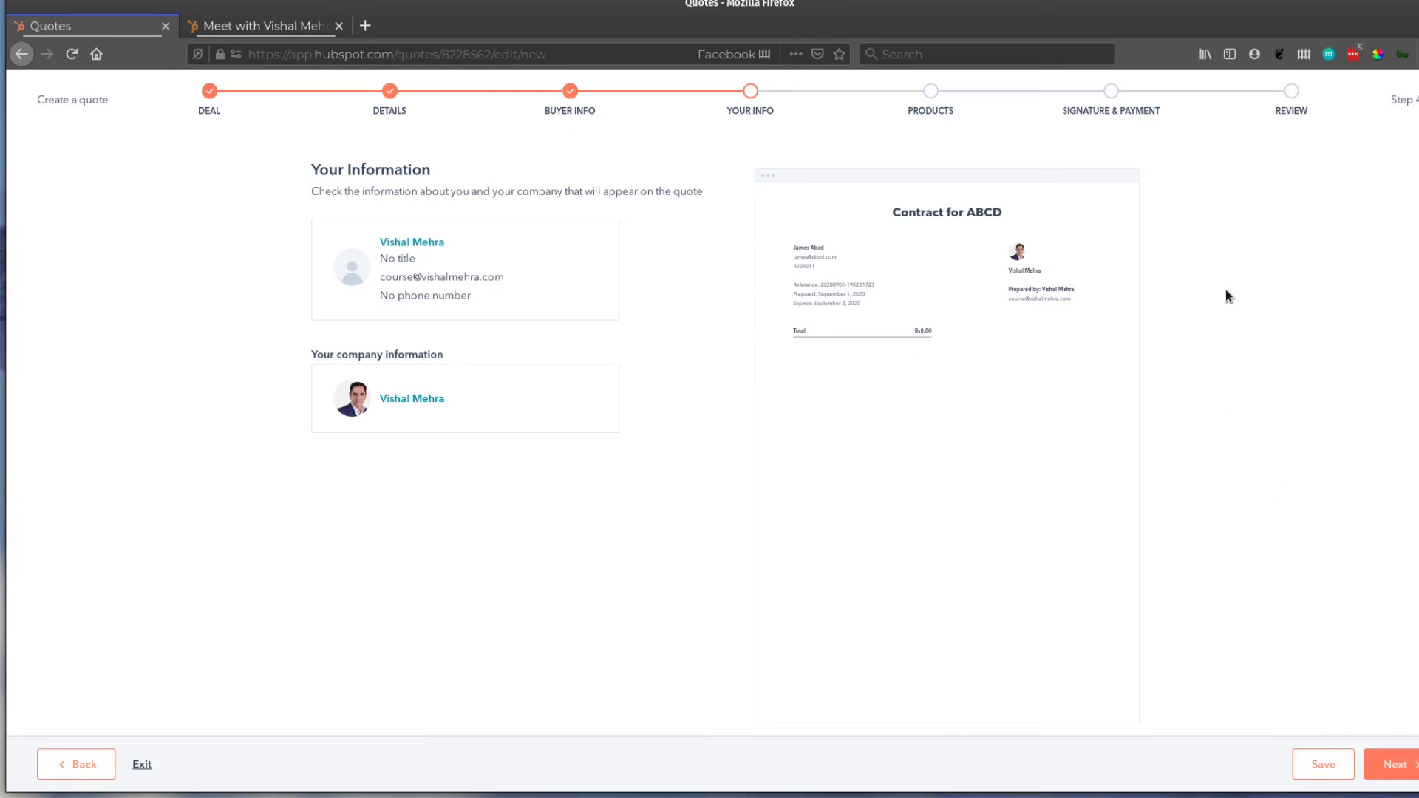
pyautogui.click(1413, 762)
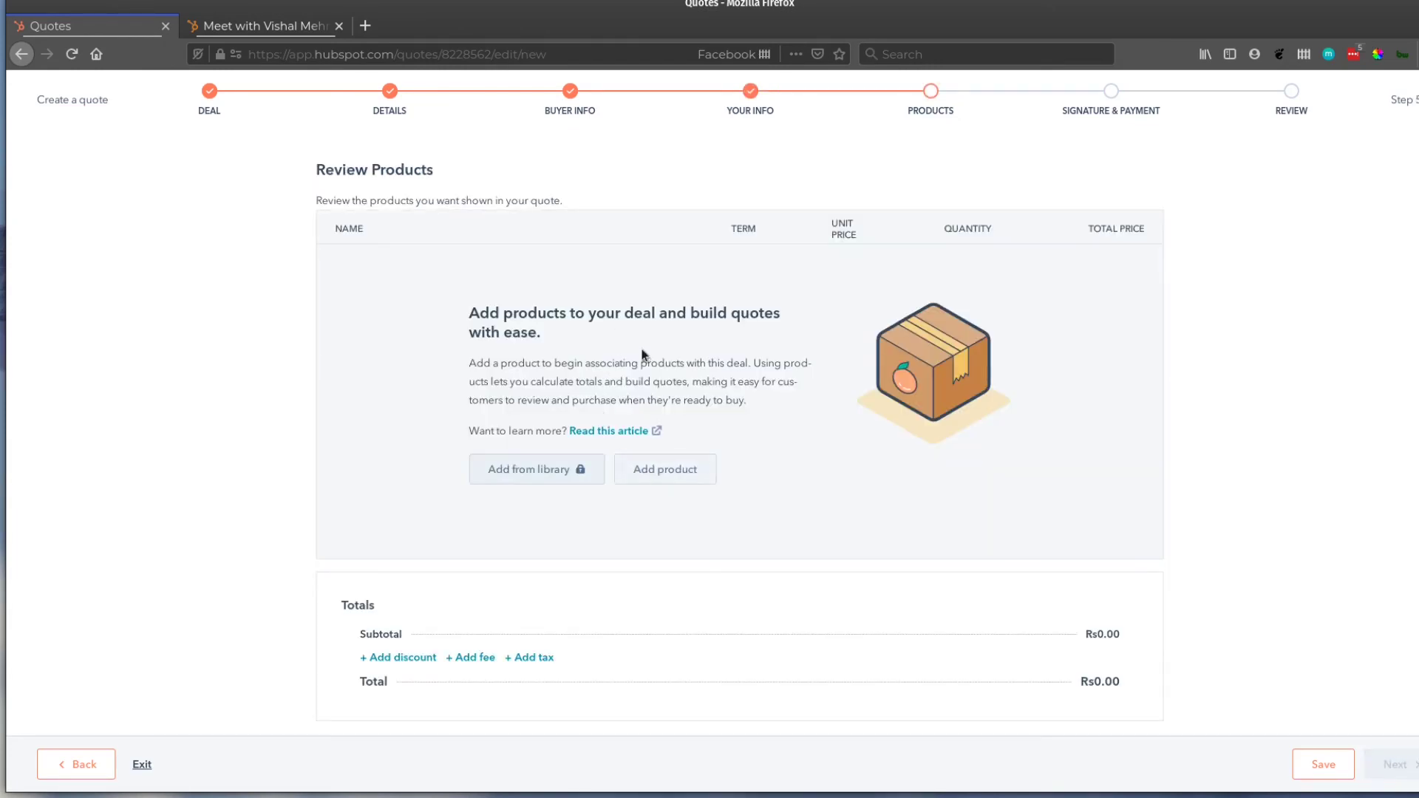
pyautogui.click(656, 476)
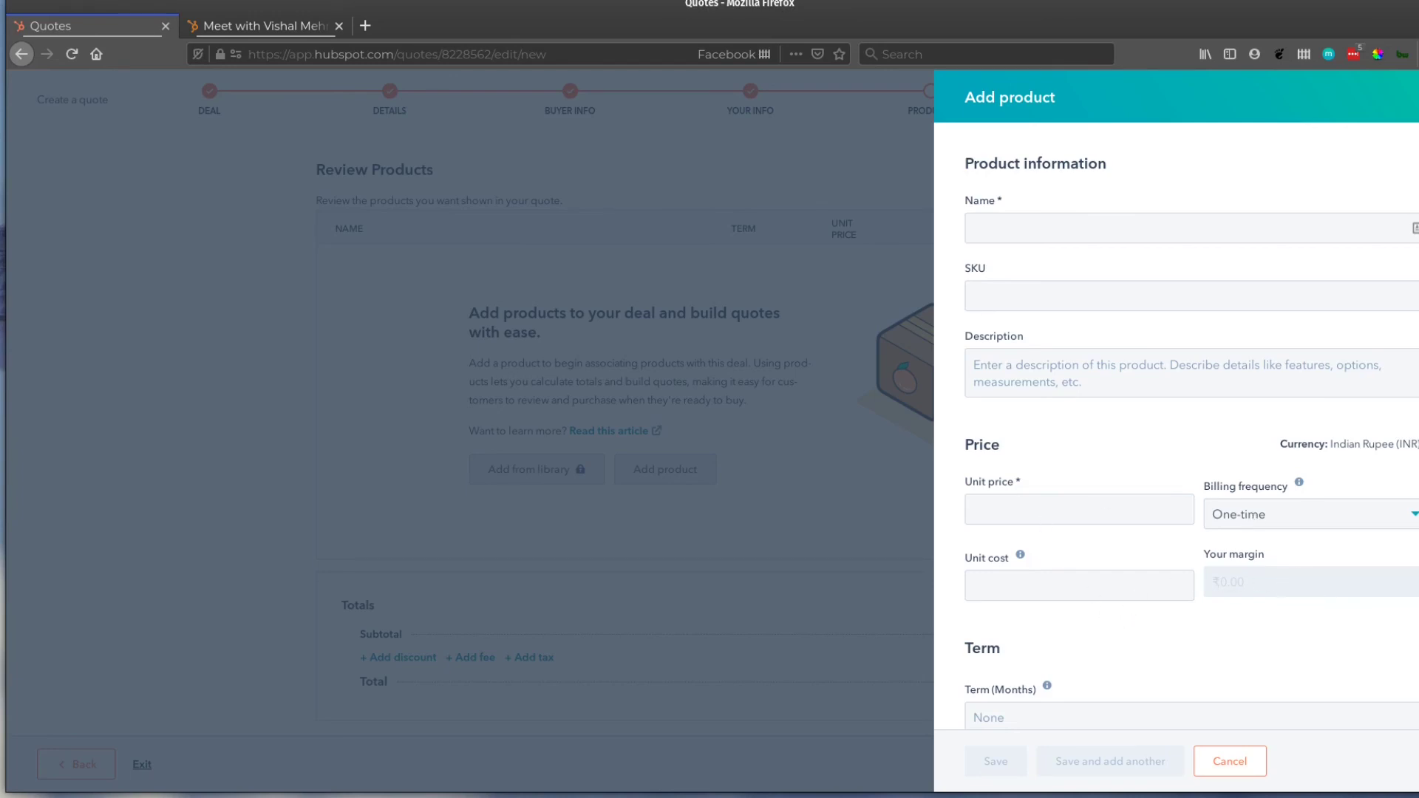
pyautogui.press('Escape')
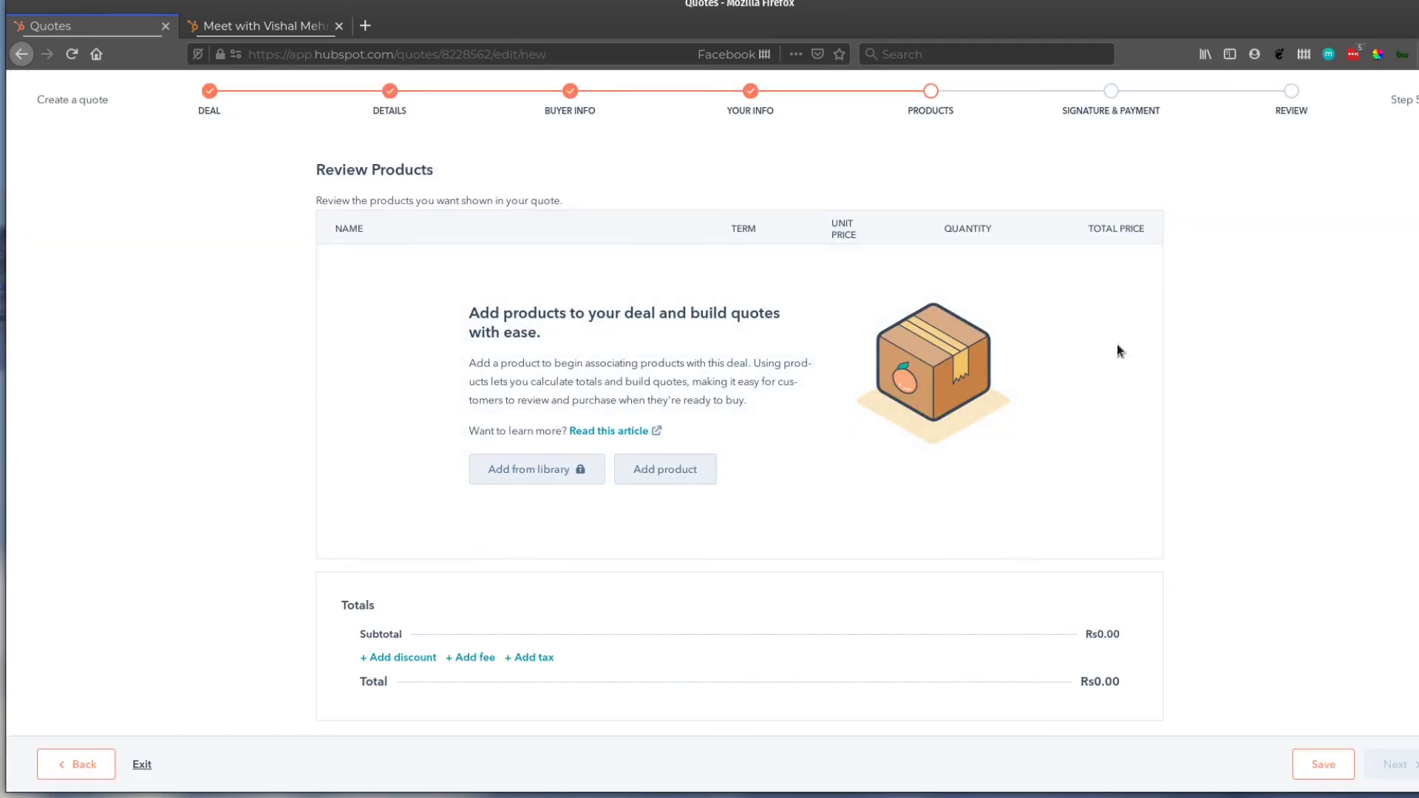
# Step: Save the Contract for ABCD quote without products and exit to the quotes list
pyautogui.click(1323, 766)
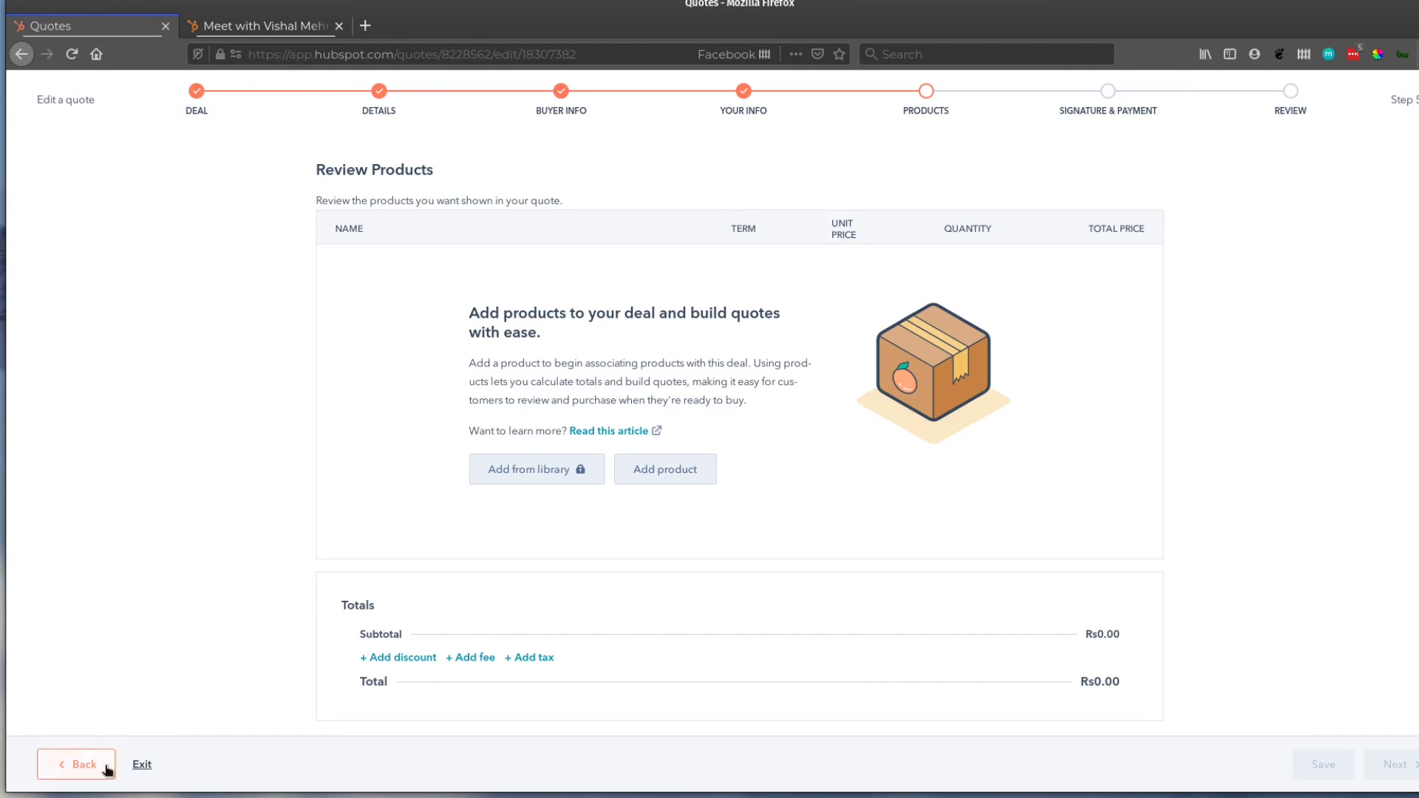
pyautogui.click(140, 765)
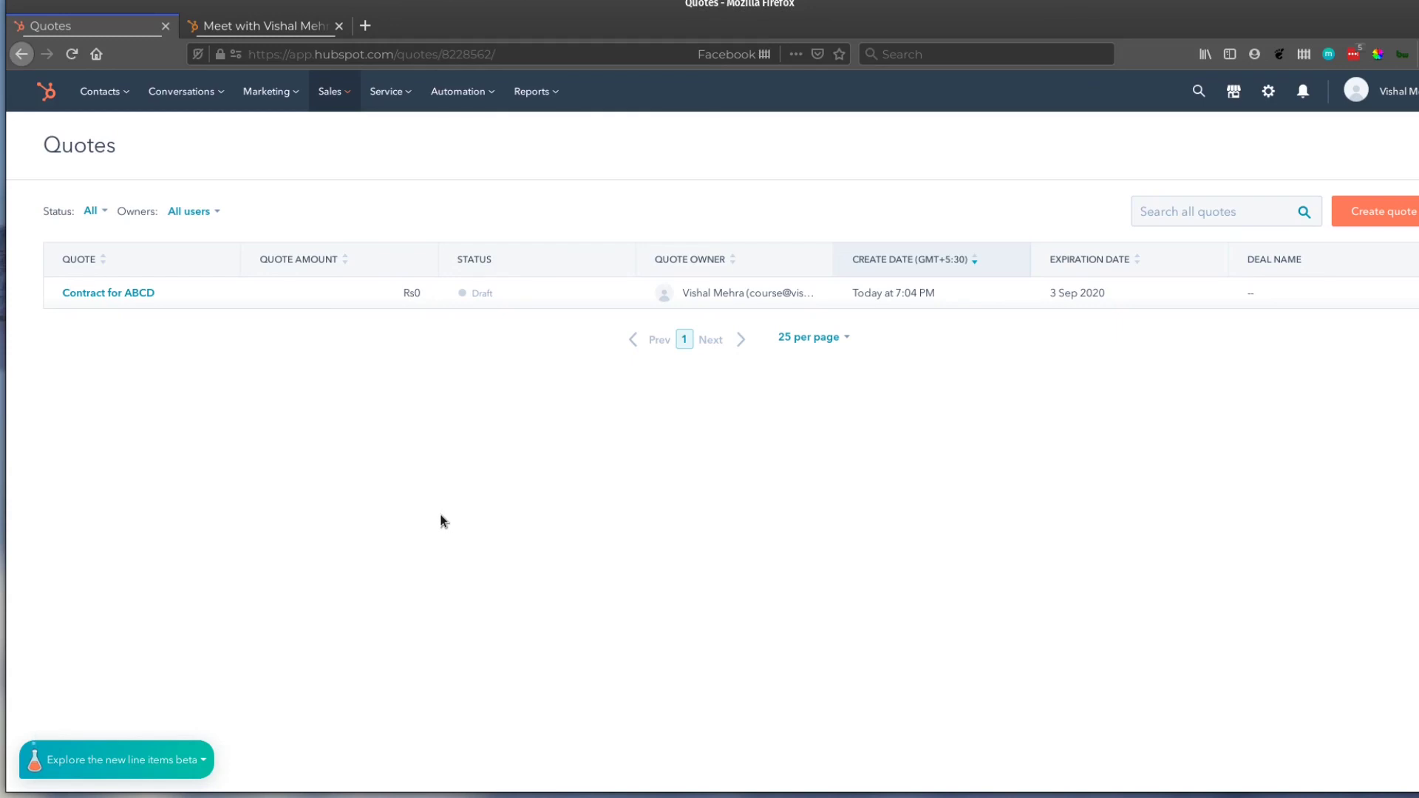
pyautogui.moveTo(329, 91)
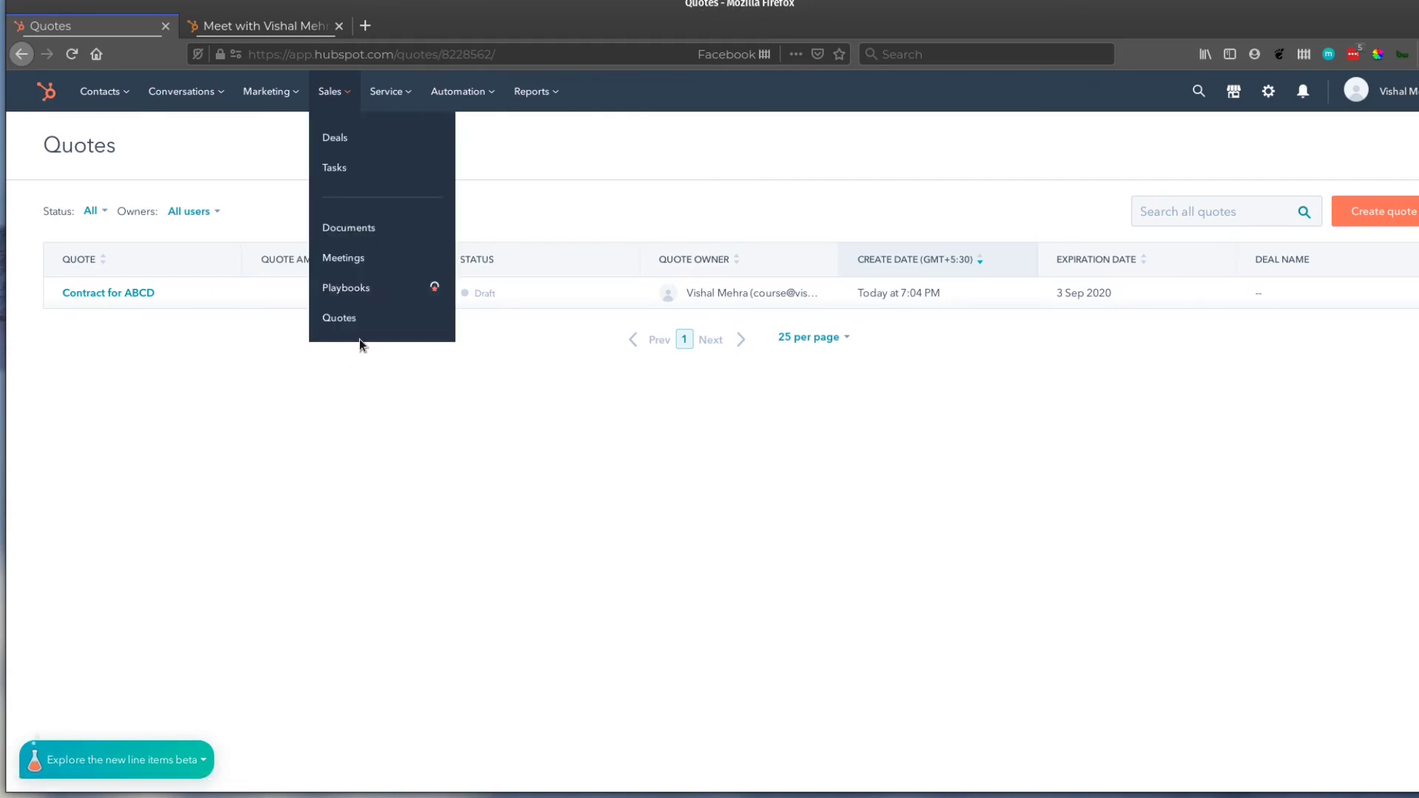